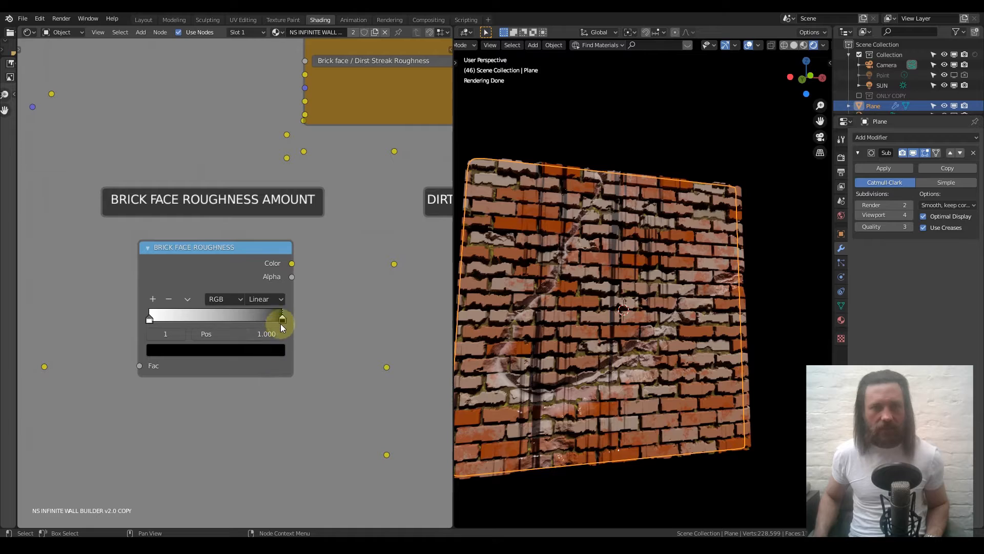
# Change the end stop of the Brick Face Roughness colour ramp to white.
pyautogui.click(251, 348)
pyautogui.moveTo(256, 259); pyautogui.dragTo(256, 168)
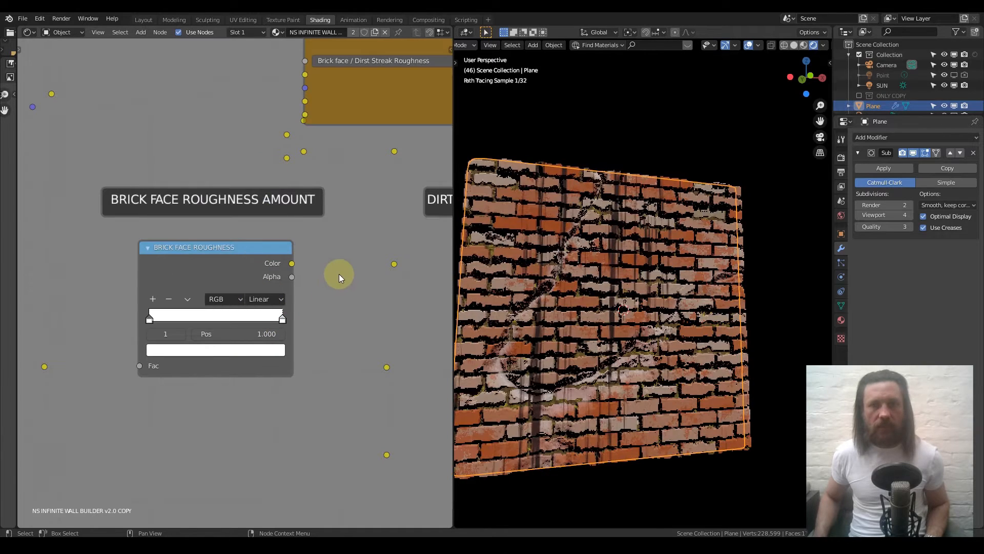
# Set the Dirt Streaks Mix node's factor to 0.000 in the Dirt Streaks section.
pyautogui.scroll(-6, 340, 260)
pyautogui.moveTo(347, 216); pyautogui.dragTo(378, 328, button='middle')
pyautogui.moveTo(245, 166); pyautogui.dragTo(286, 292, button='middle')
pyautogui.moveTo(226, 198); pyautogui.dragTo(232, 308, button='middle')
pyautogui.scroll(4, 239, 284)
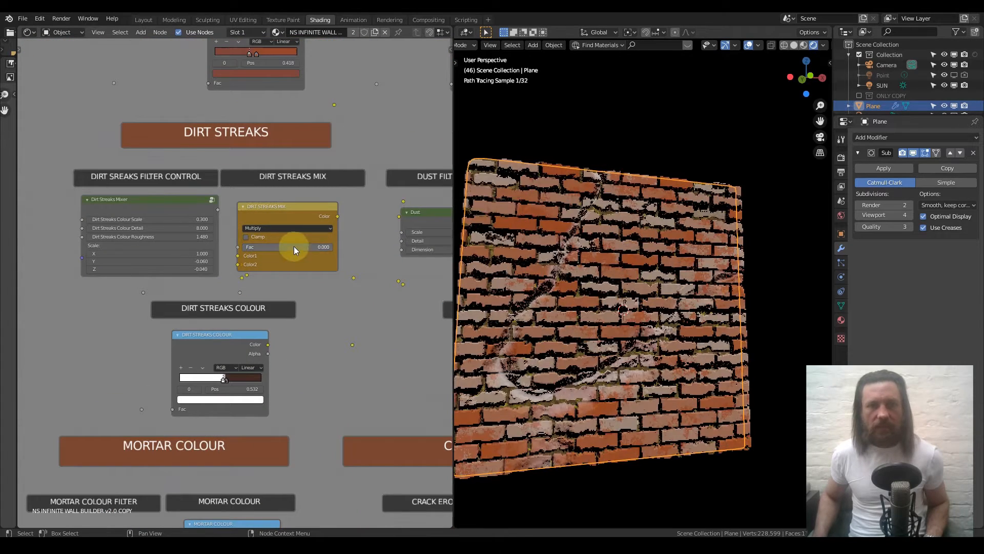
# Look over the Displacement Effects Control section of the node tree and the rendered brick wall.
pyautogui.scroll(-5, 294, 248)
pyautogui.moveTo(260, 238); pyautogui.dragTo(270, 200, button='middle')
pyautogui.scroll(-3, 255, 251)
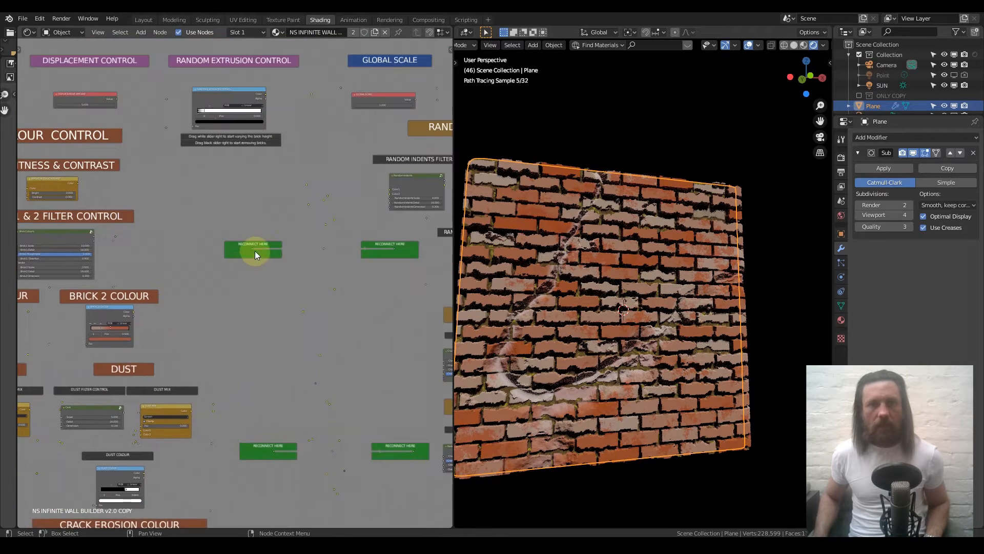
pyautogui.scroll(3, 238, 265)
pyautogui.moveTo(239, 265); pyautogui.dragTo(219, 248, button='middle')
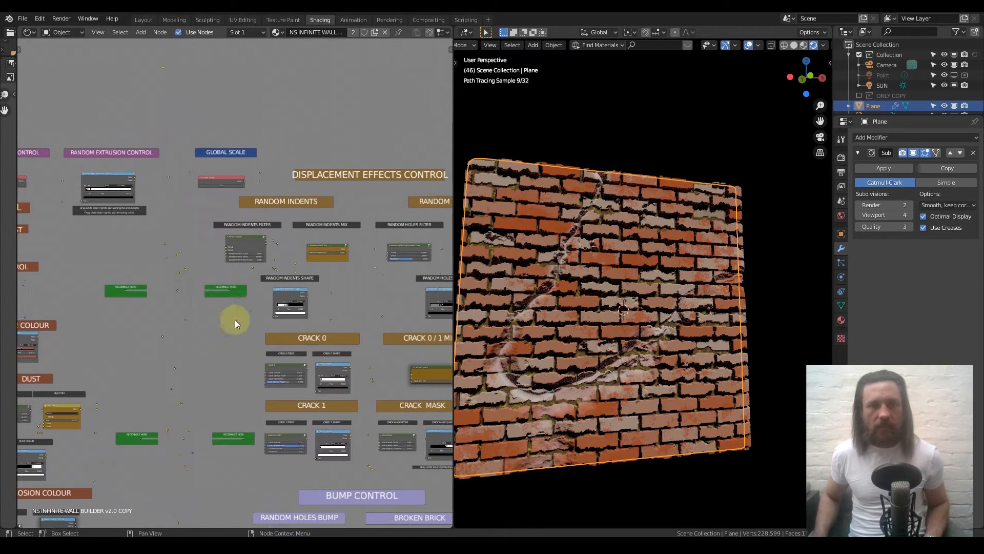
pyautogui.moveTo(384, 204); pyautogui.dragTo(345, 210, button='middle')
pyautogui.scroll(4, 343, 211)
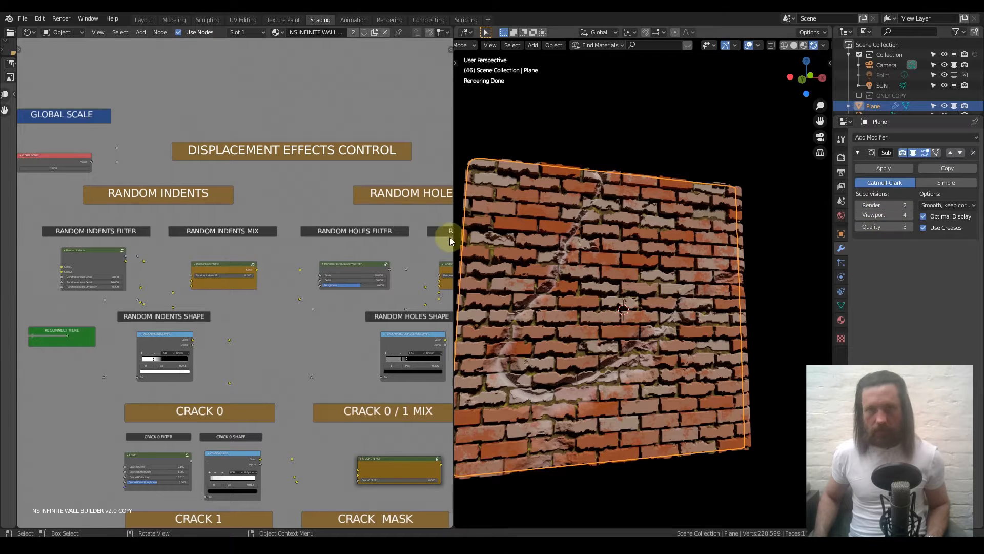
pyautogui.moveTo(560, 303); pyautogui.dragTo(592, 272, button='middle')
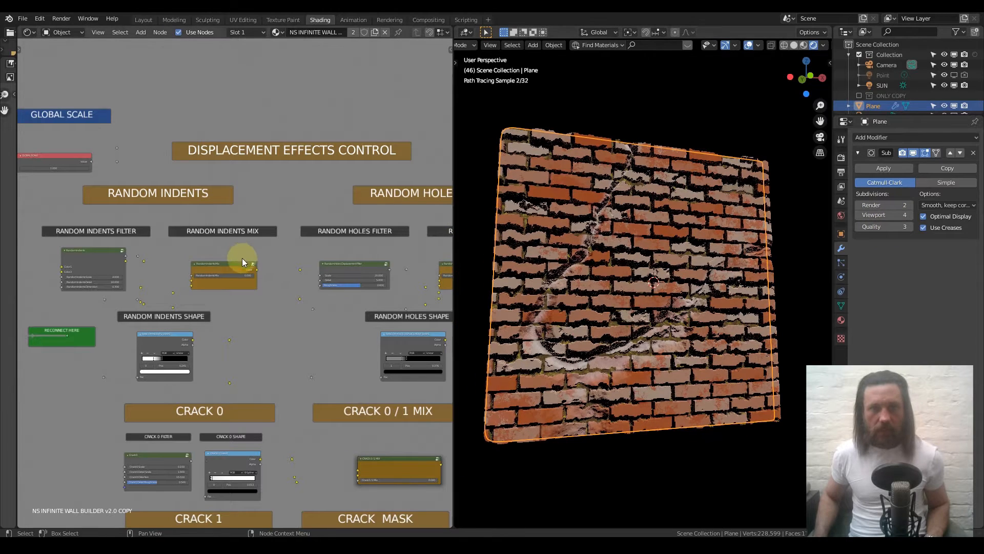
# Set the Crack Mask ramp's black stop to position 0.000 and its white stop to 0.064.
pyautogui.scroll(-2, 264, 333)
pyautogui.keyDown('shift'); pyautogui.scroll(-5, 351, 312); pyautogui.keyUp('shift')
pyautogui.scroll(3, 355, 308)
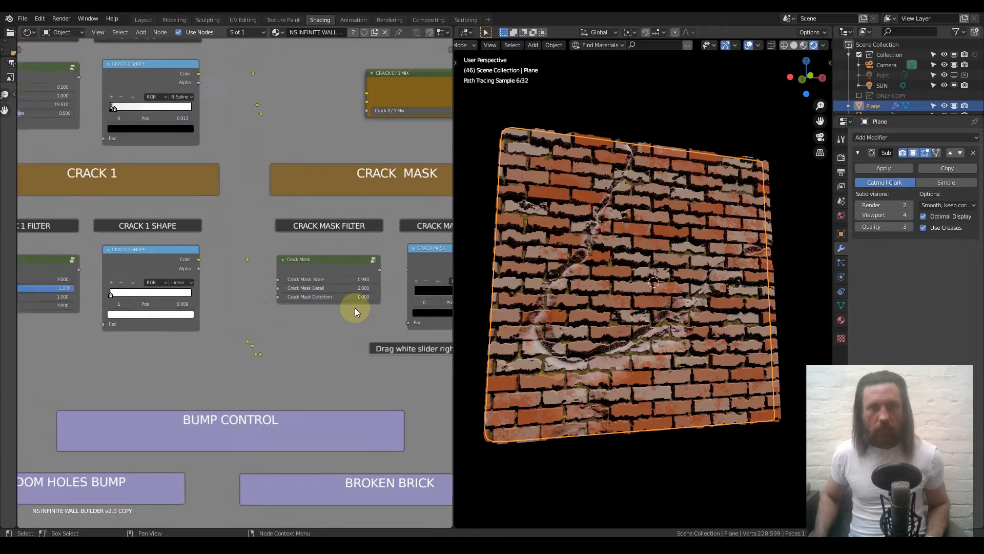
pyautogui.scroll(2, 220, 276)
pyautogui.scroll(5, 220, 276)
pyautogui.scroll(-2, 223, 293)
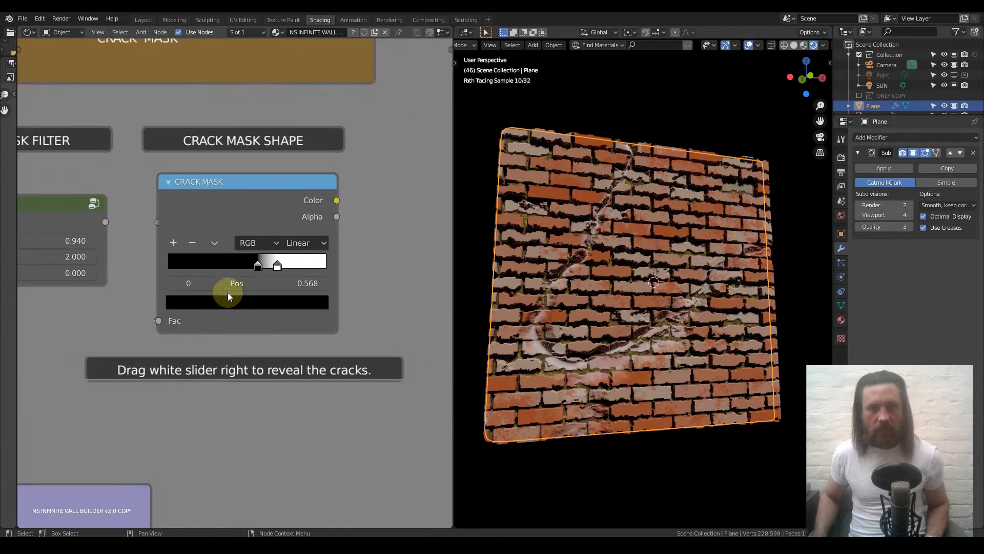
pyautogui.moveTo(259, 263); pyautogui.dragTo(152, 267)
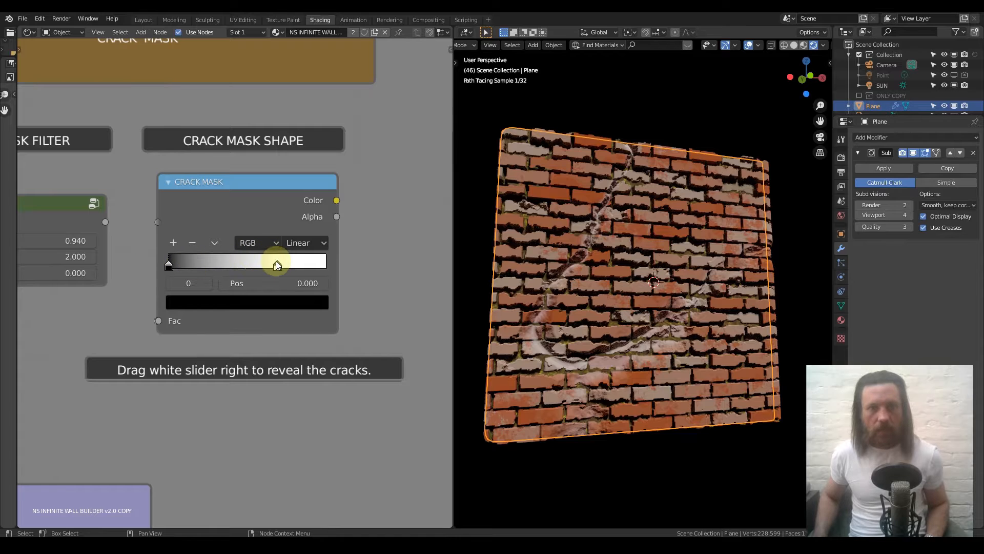
pyautogui.moveTo(277, 264); pyautogui.dragTo(174, 269)
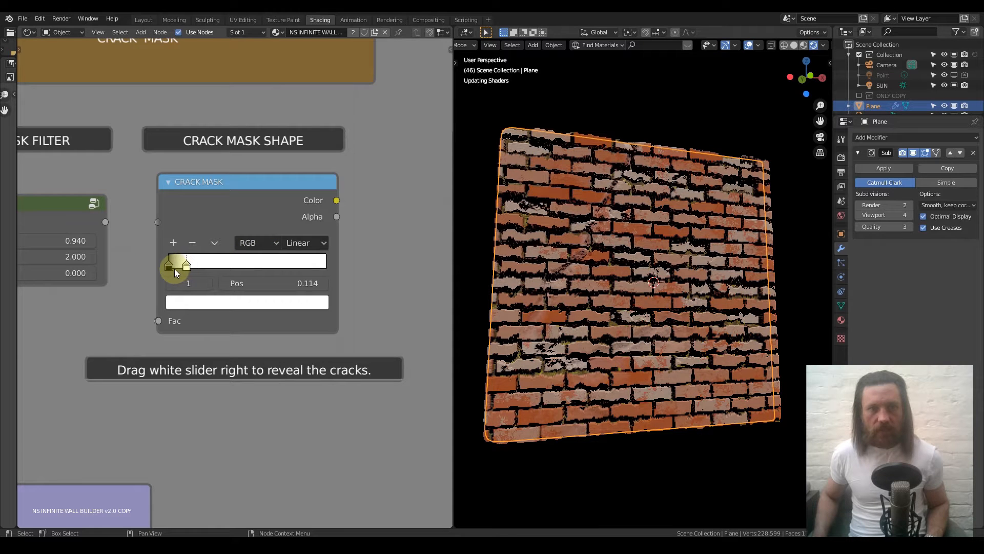
# Set the Uneven Brick Edges Mix value to 0.000 in the Uneven Brick Edges Control section.
pyautogui.scroll(-5, 232, 229)
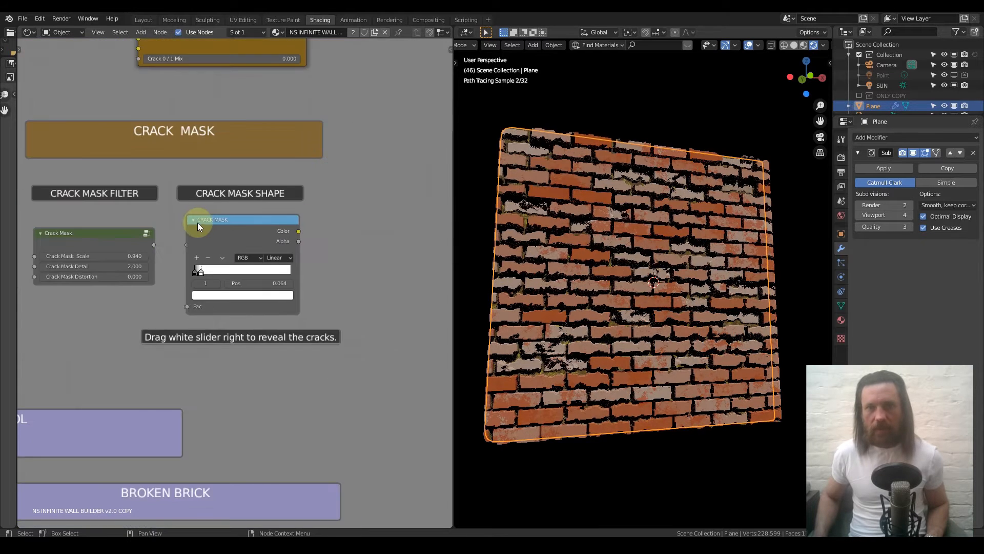
pyautogui.scroll(6, 182, 262)
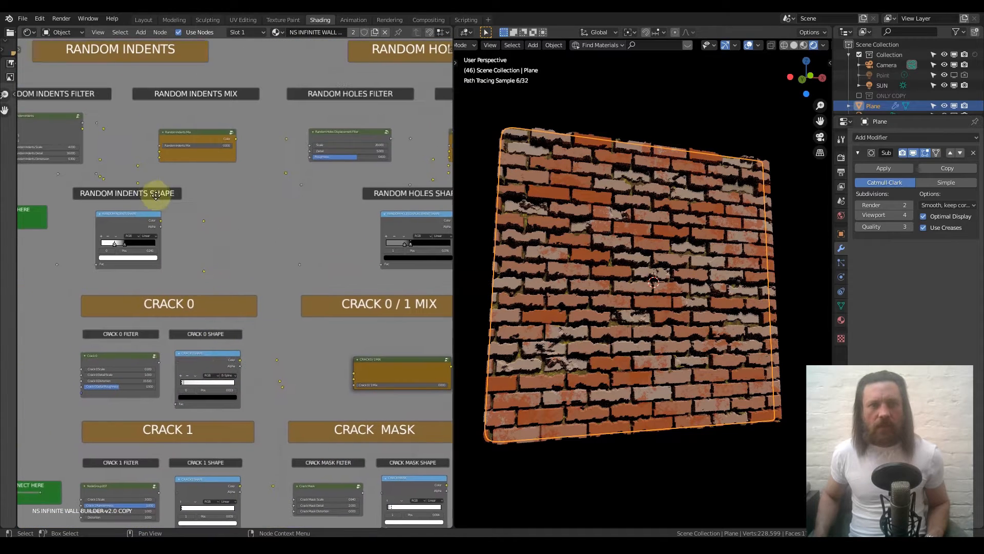
pyautogui.scroll(3, 276, 276)
pyautogui.scroll(-5, 226, 241)
pyautogui.moveTo(219, 308); pyautogui.dragTo(499, 125, button='middle')
pyautogui.moveTo(235, 206); pyautogui.dragTo(284, 60, button='middle')
pyautogui.moveTo(218, 456); pyautogui.dragTo(219, 256, button='middle')
pyautogui.scroll(6, 238, 327)
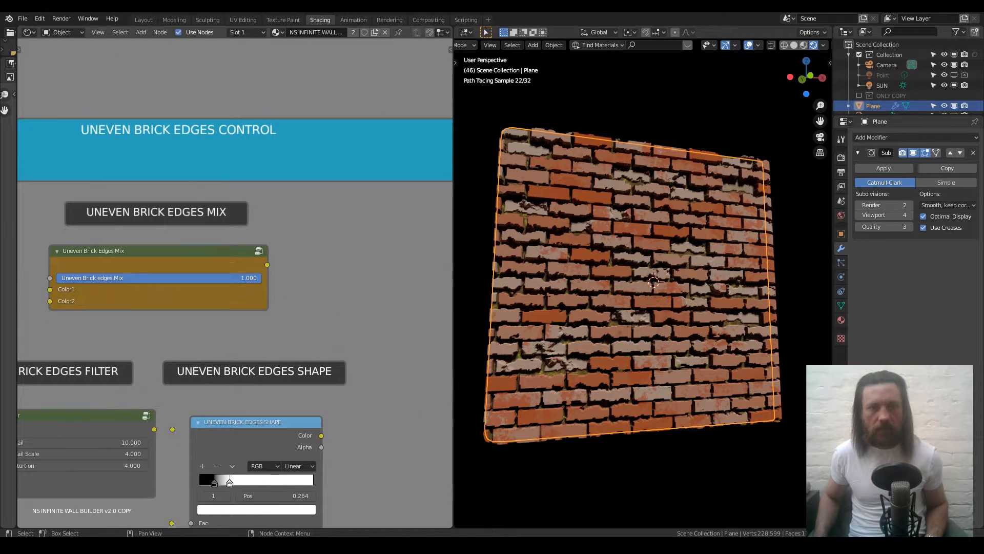
pyautogui.moveTo(231, 281); pyautogui.dragTo(58, 285)
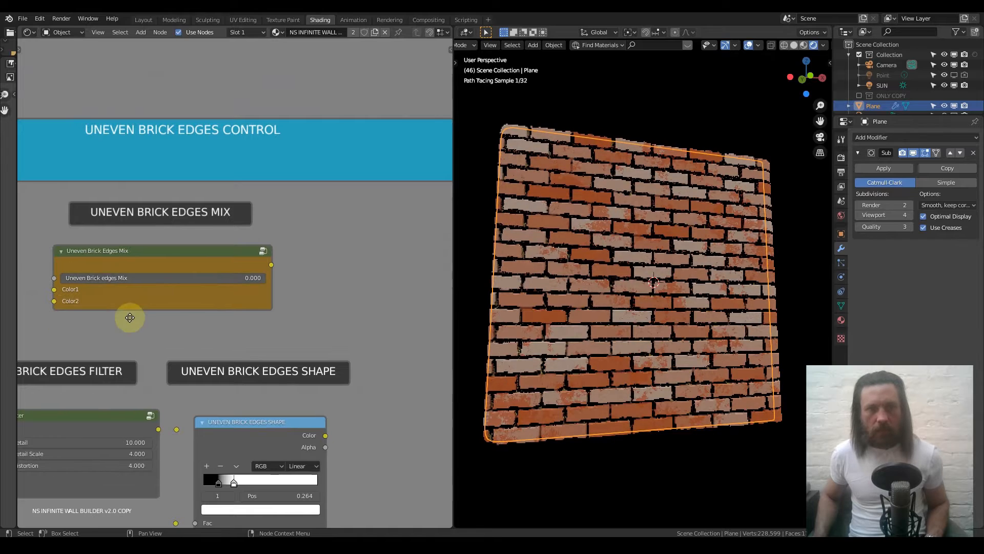
# Set the Random Indents Mix value to 1.000 in the Displacement Effects Control section.
pyautogui.scroll(-1, 123, 327)
pyautogui.scroll(-1, 293, 233)
pyautogui.scroll(-4, 302, 231)
pyautogui.moveTo(309, 218); pyautogui.dragTo(113, 308, button='middle')
pyautogui.scroll(-5, 220, 284)
pyautogui.moveTo(309, 177); pyautogui.dragTo(141, 237, button='middle')
pyautogui.moveTo(307, 221); pyautogui.dragTo(192, 383, button='middle')
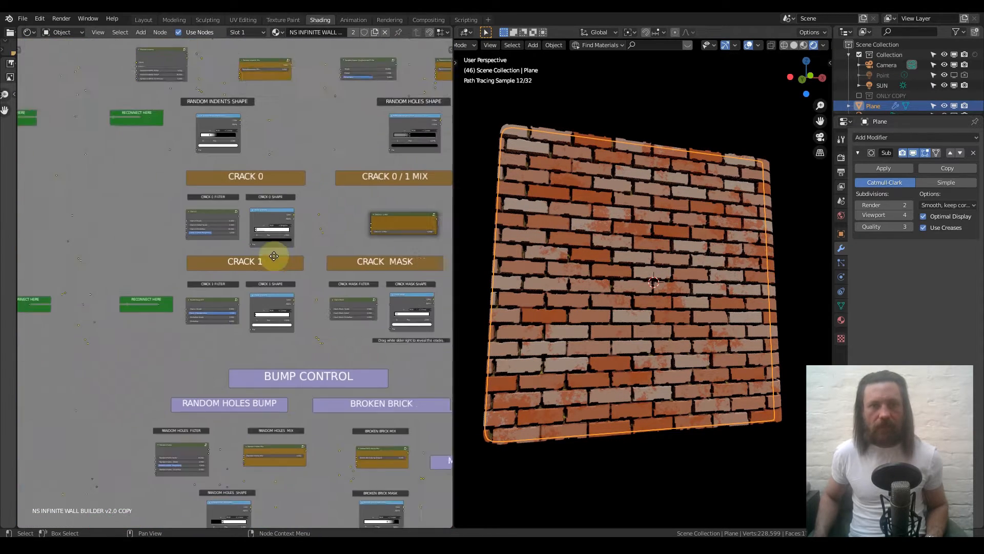
pyautogui.scroll(2, 265, 106)
pyautogui.moveTo(266, 106); pyautogui.dragTo(255, 220, button='middle')
pyautogui.scroll(3, 251, 185)
pyautogui.scroll(2, 250, 185)
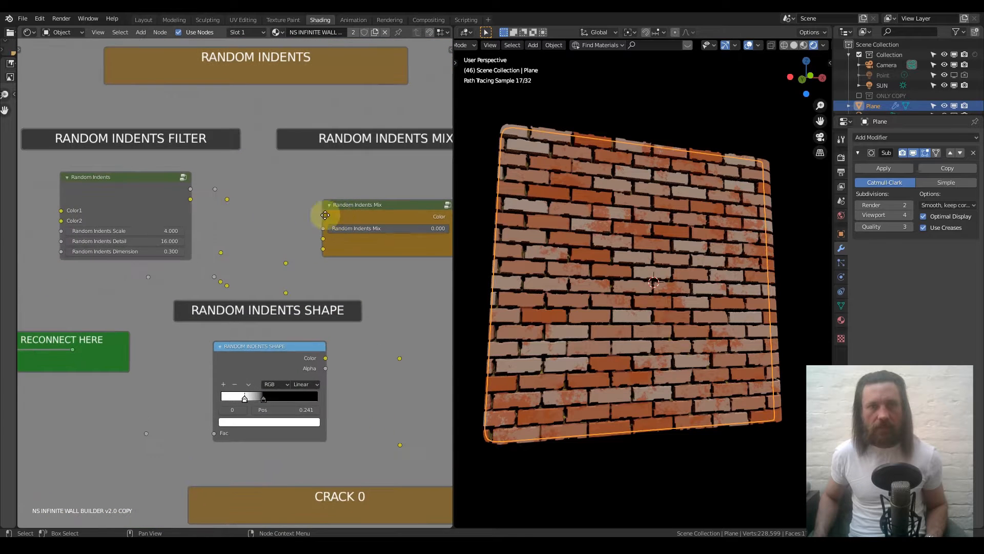
pyautogui.moveTo(325, 215); pyautogui.dragTo(164, 219, button='middle')
pyautogui.moveTo(187, 236); pyautogui.dragTo(309, 236)
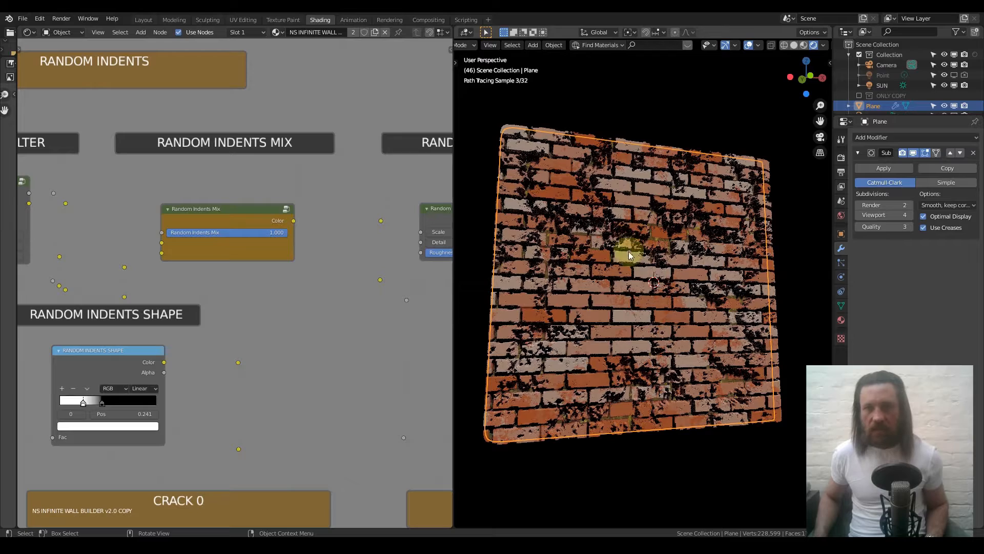
# Check the random indents on the wall up close, and return the Random Indents Mix to 0.000.
pyautogui.moveTo(103, 248); pyautogui.dragTo(336, 265, button='middle')
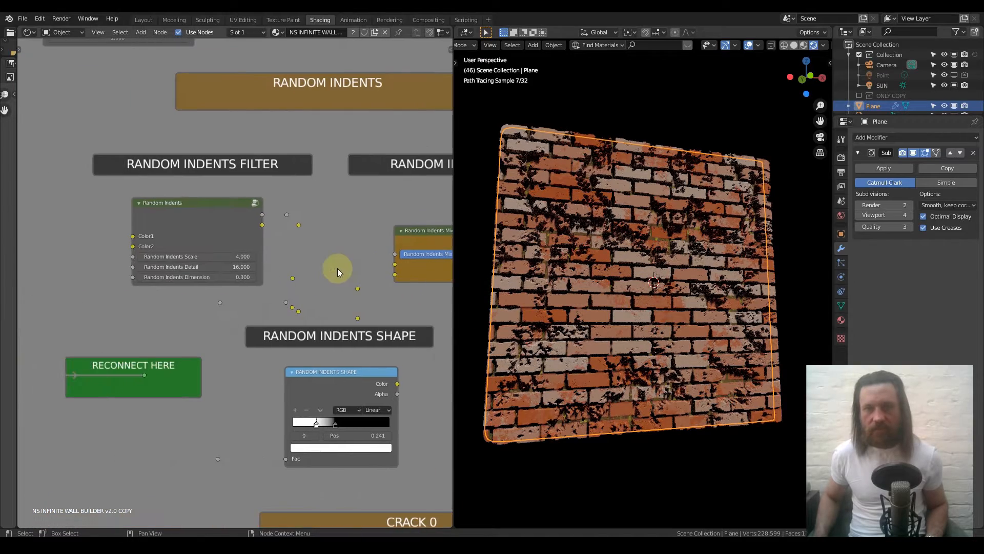
pyautogui.moveTo(695, 285)
pyautogui.mouseDown(button='middle')
pyautogui.moveTo(728, 298)
pyautogui.moveTo(672, 309)
pyautogui.mouseUp(button='middle')
pyautogui.scroll(5, 721, 300)
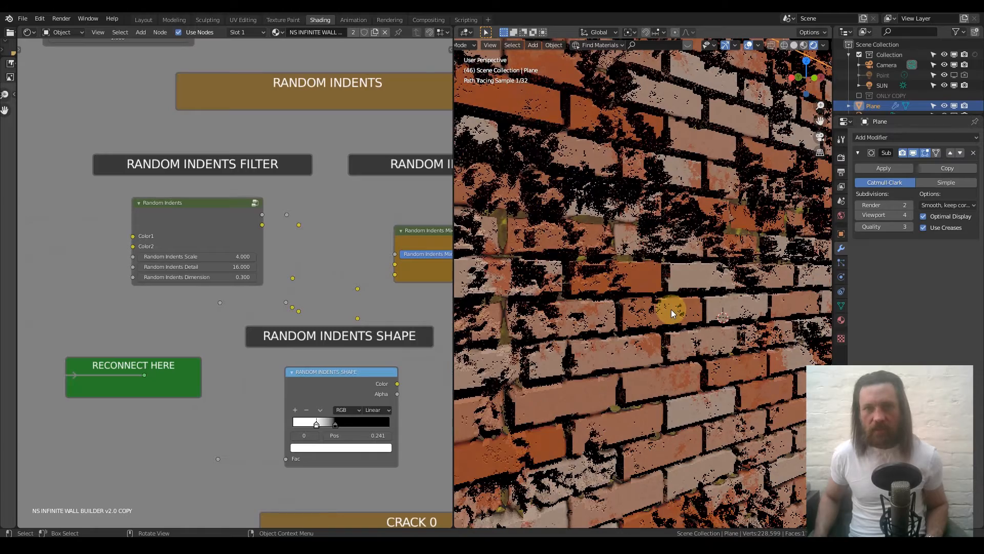
pyautogui.scroll(2, 194, 257)
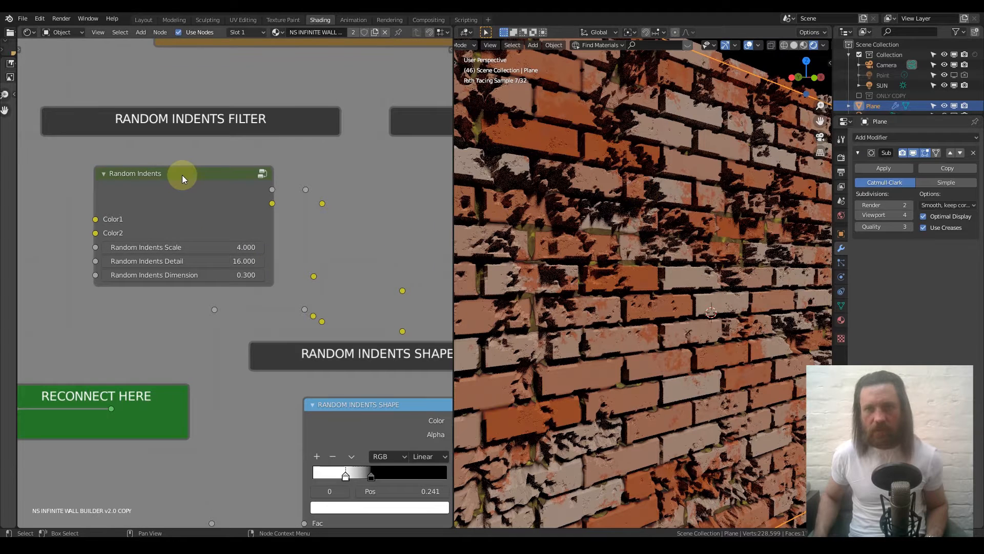
pyautogui.scroll(-3, 343, 204)
pyautogui.scroll(-1, 343, 204)
pyautogui.moveTo(343, 204); pyautogui.dragTo(237, 199, button='middle')
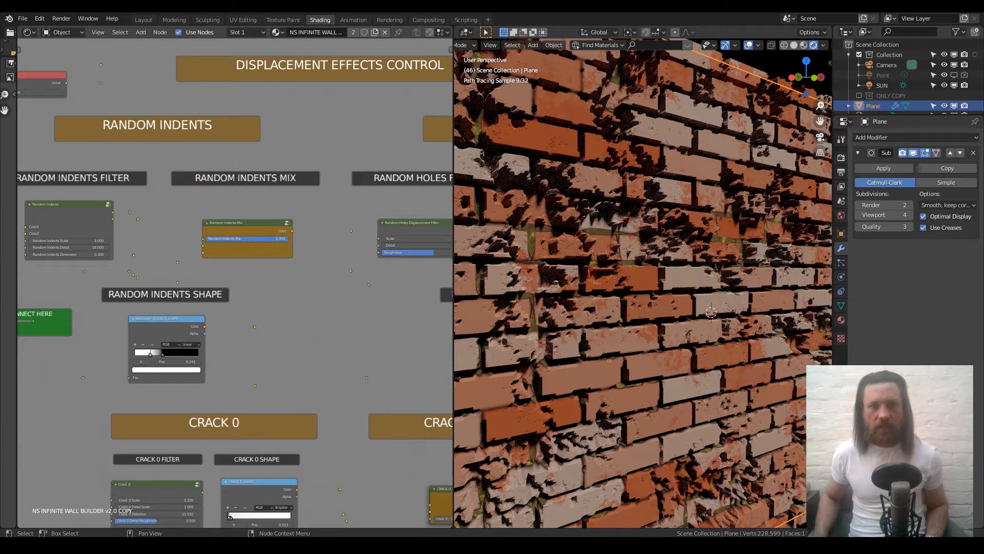
pyautogui.moveTo(247, 238); pyautogui.dragTo(222, 239)
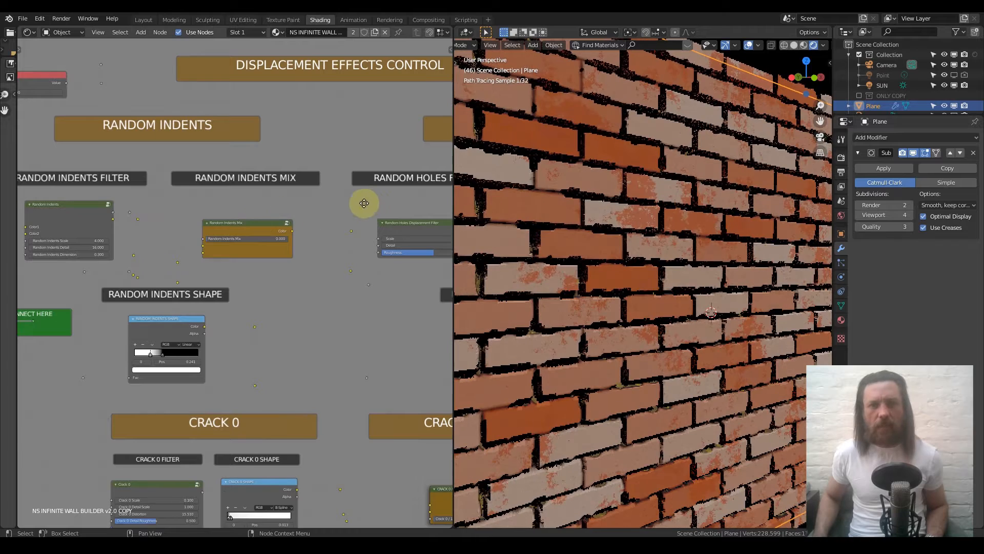
# Set the Random Holes Displacement Mix value to 1.000.
pyautogui.moveTo(369, 205); pyautogui.dragTo(253, 204, button='middle')
pyautogui.scroll(3, 316, 214)
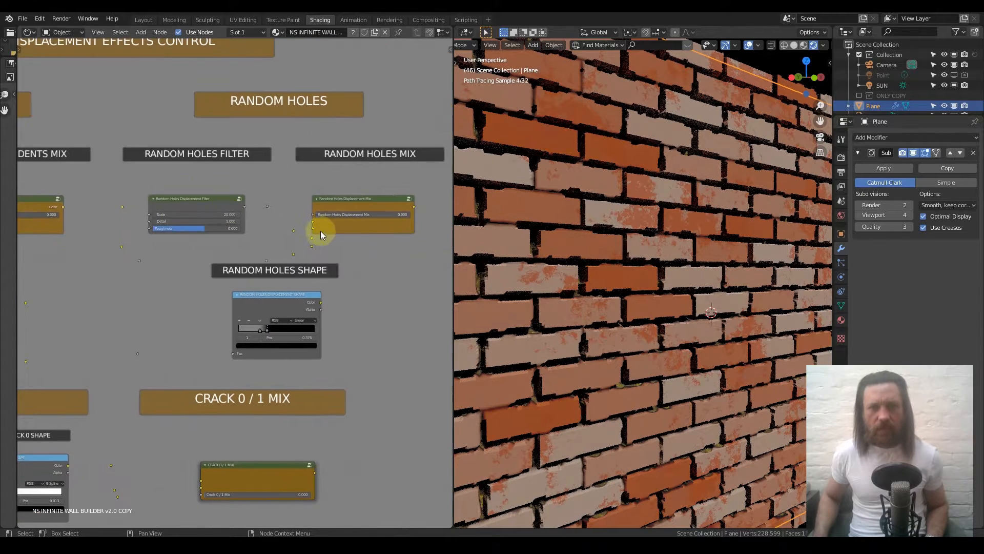
pyautogui.scroll(1, 322, 230)
pyautogui.moveTo(322, 229); pyautogui.dragTo(239, 242, button='middle')
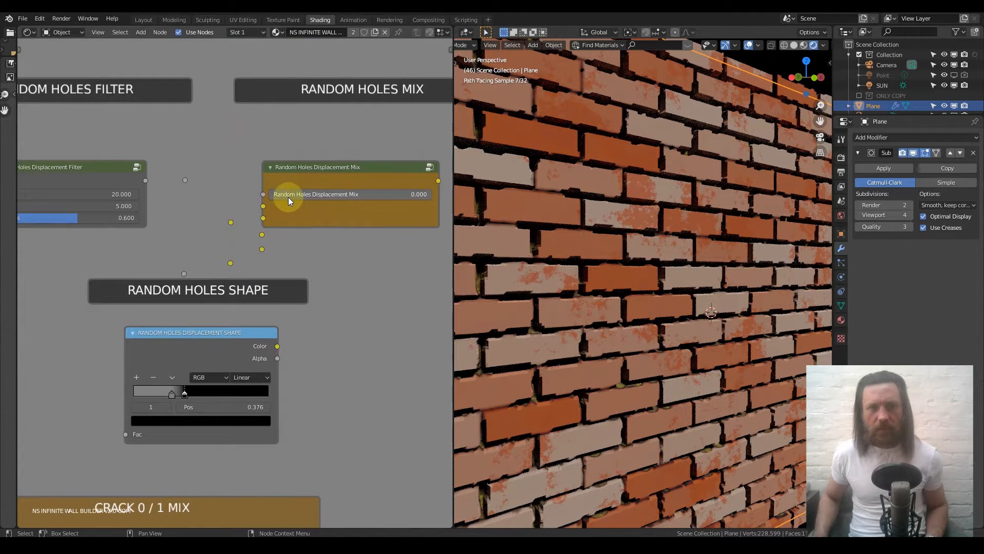
pyautogui.moveTo(390, 195); pyautogui.dragTo(434, 196)
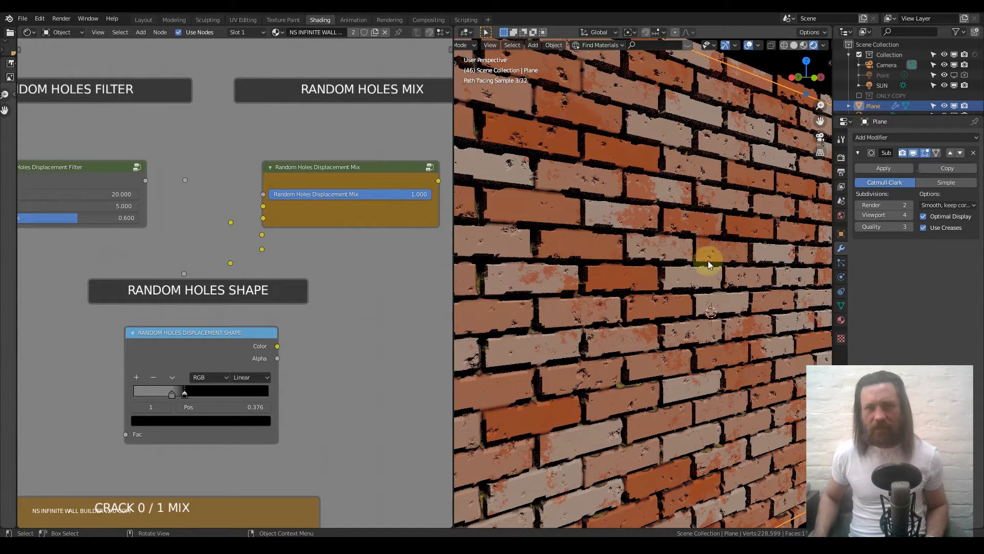
# Adjust the Random Holes Displacement Shape ramp, placing the grey stop at 0.286 and the black stop at 0.480.
pyautogui.press('KP_Decimal')
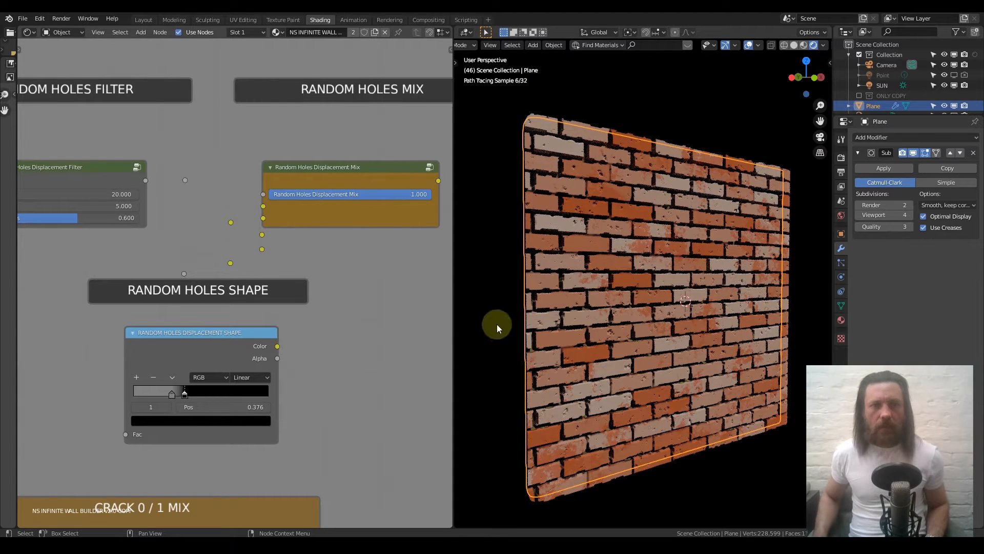
pyautogui.scroll(8, 638, 310)
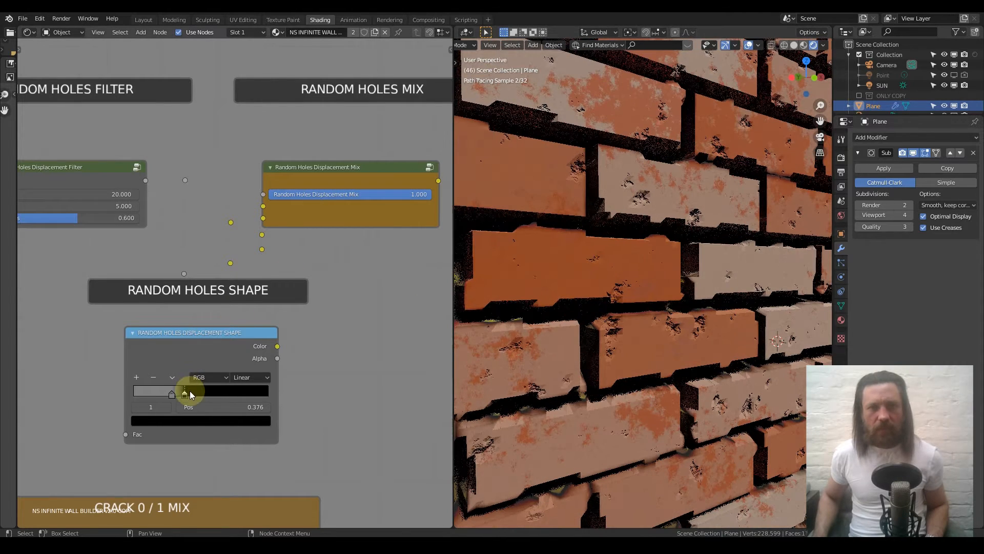
pyautogui.scroll(2, 186, 399)
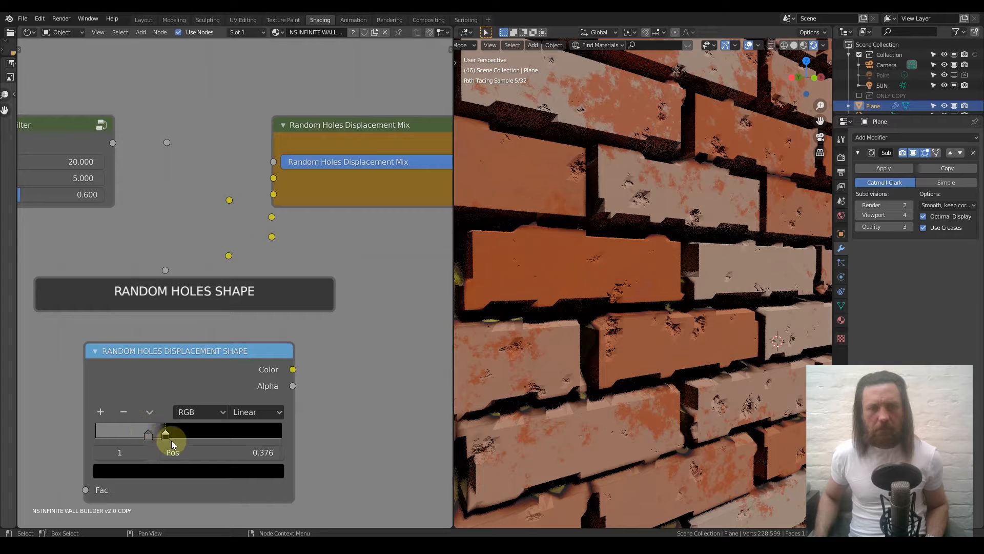
pyautogui.moveTo(150, 435)
pyautogui.mouseDown()
pyautogui.moveTo(91, 436)
pyautogui.moveTo(146, 440)
pyautogui.mouseUp()
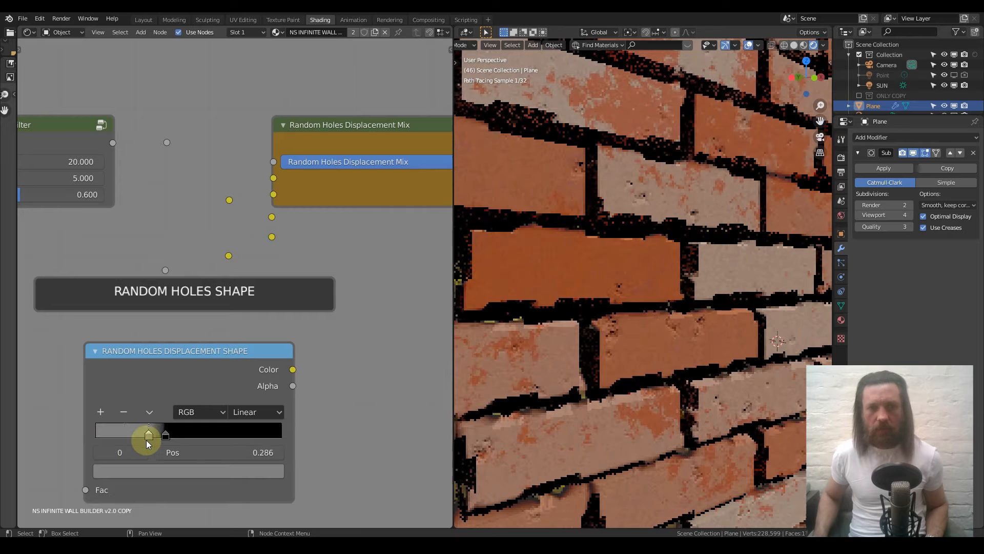
pyautogui.click(167, 435)
pyautogui.moveTo(167, 436); pyautogui.dragTo(187, 435)
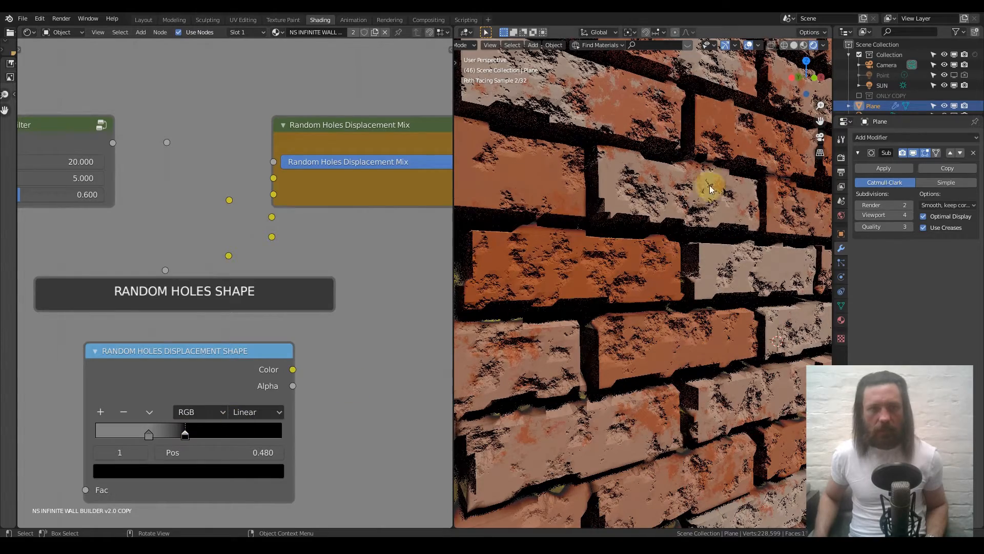
# Move the Random Holes Displacement Shape ramp's black stop to 0.391 and set the Random Holes Displacement Mix to 0.000.
pyautogui.scroll(-5, 676, 205)
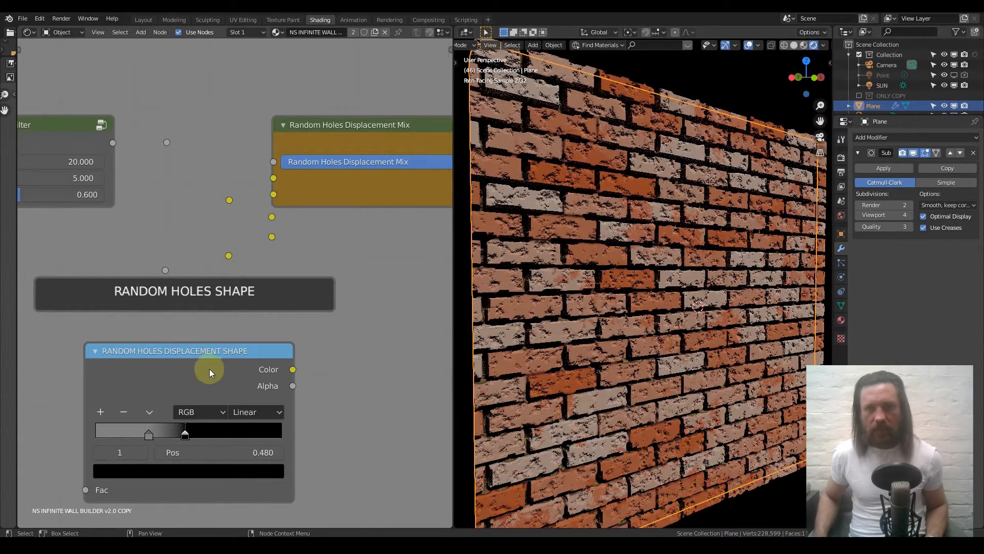
pyautogui.moveTo(185, 434); pyautogui.dragTo(167, 436)
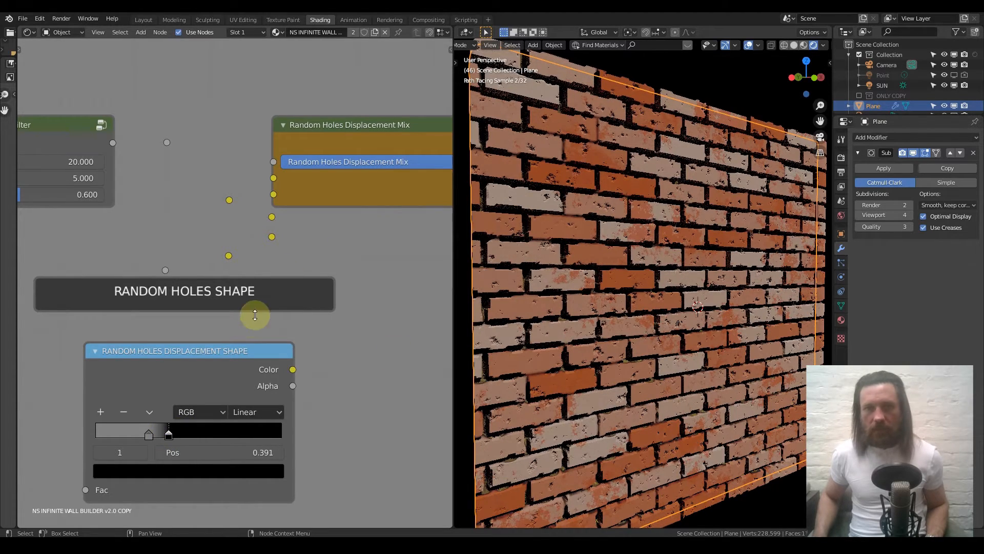
pyautogui.scroll(-3, 255, 315)
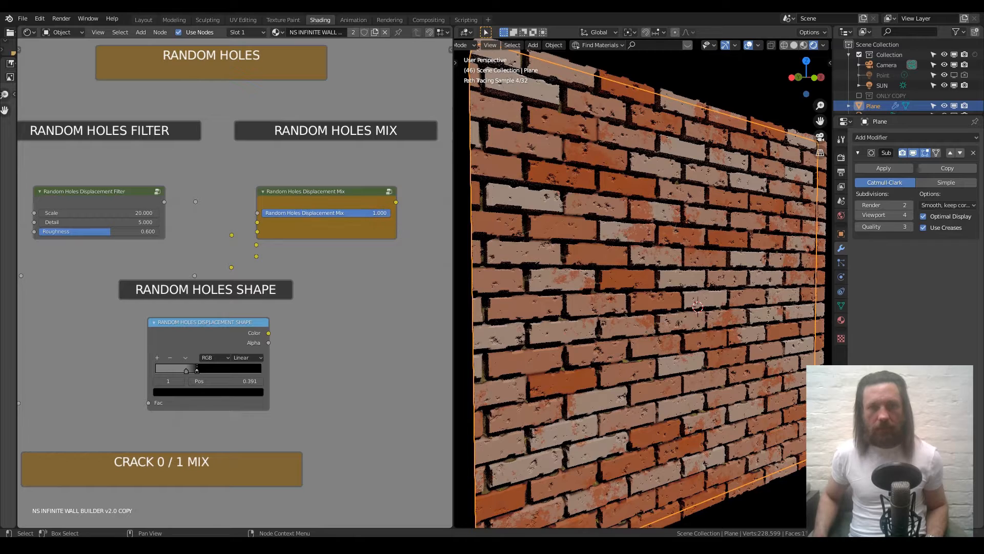
pyautogui.moveTo(359, 213); pyautogui.dragTo(262, 212)
pyautogui.scroll(-4, 165, 293)
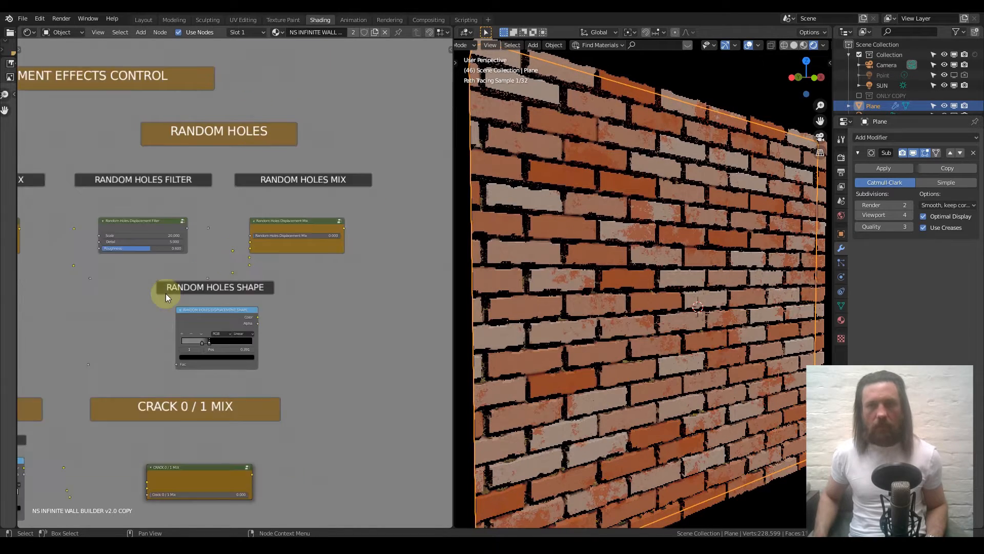
# Examine the Crack 0, Crack 1, Crack 0 / 1 Mix and Crack Mask nodes in the displacement section.
pyautogui.moveTo(352, 187); pyautogui.dragTo(19, 134, button='middle')
pyautogui.scroll(2, 300, 274)
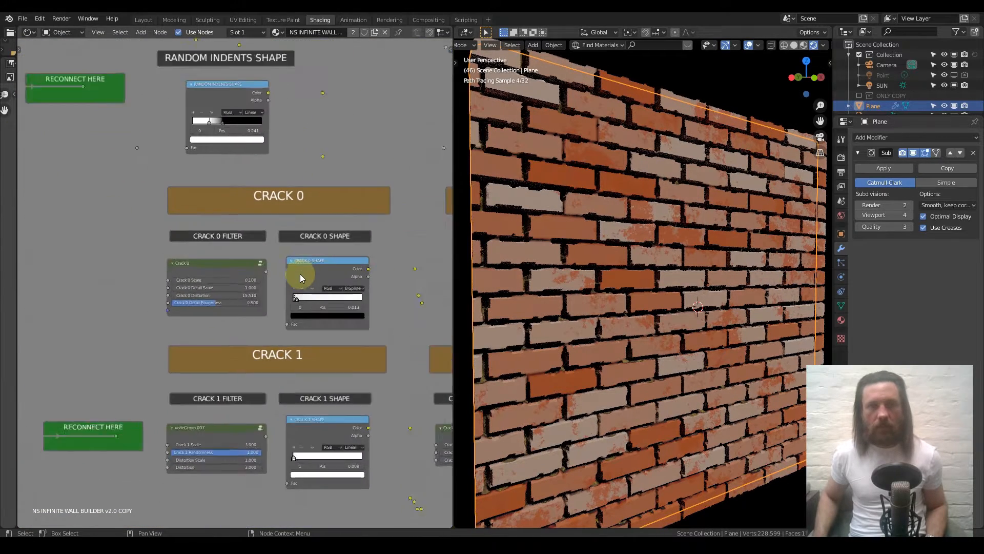
pyautogui.moveTo(267, 265); pyautogui.dragTo(132, 191, button='middle')
pyautogui.scroll(-1, 238, 232)
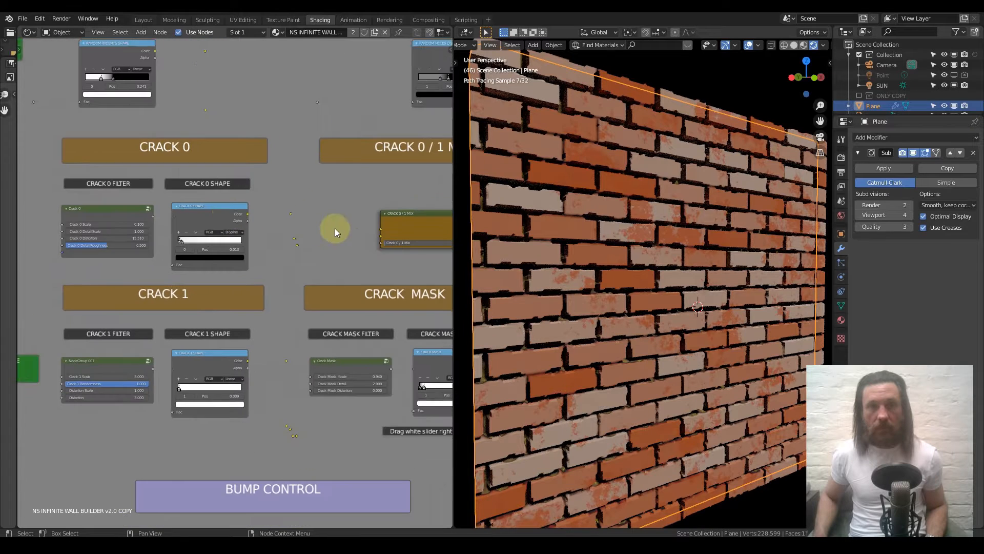
pyautogui.moveTo(334, 229); pyautogui.dragTo(203, 209, button='middle')
pyautogui.scroll(2, 303, 228)
pyautogui.scroll(-8, 291, 189)
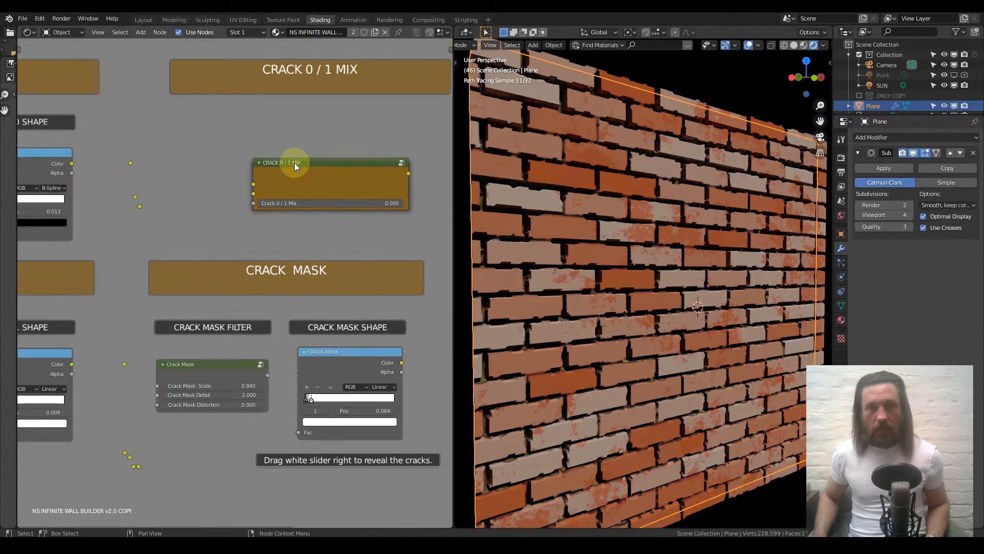
pyautogui.moveTo(159, 193); pyautogui.dragTo(285, 213, button='middle')
pyautogui.scroll(3, 287, 212)
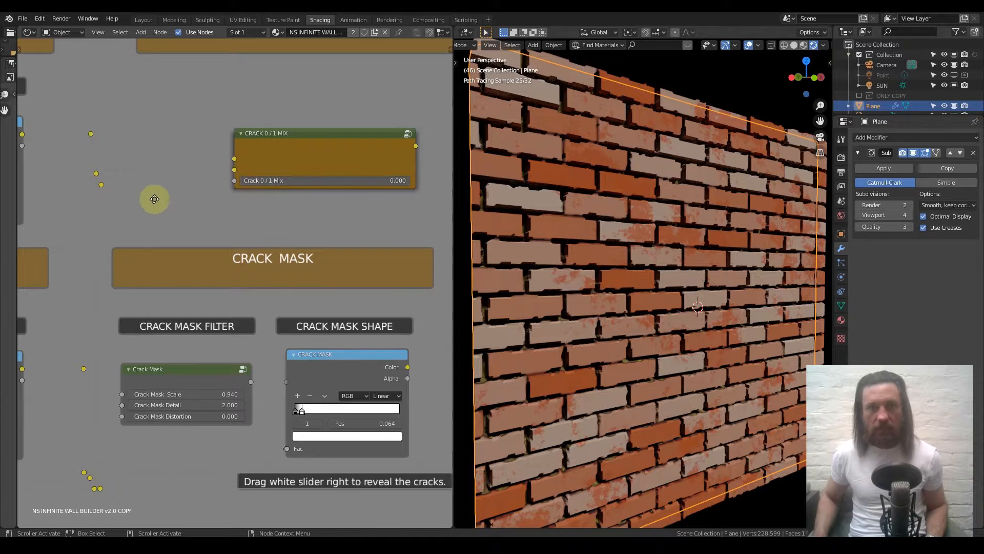
pyautogui.moveTo(147, 198); pyautogui.dragTo(437, 222, button='middle')
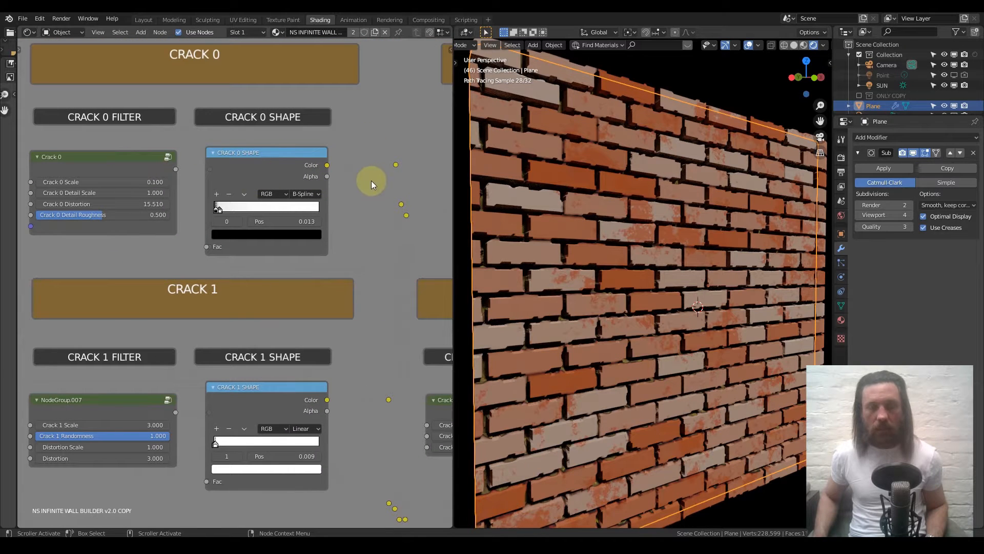
pyautogui.scroll(-4, 204, 190)
# Move the white stop of the Crack Mask shape ramp to 0.745 and check the cracks on the wall.
pyautogui.moveTo(441, 281); pyautogui.dragTo(205, 155, button='middle')
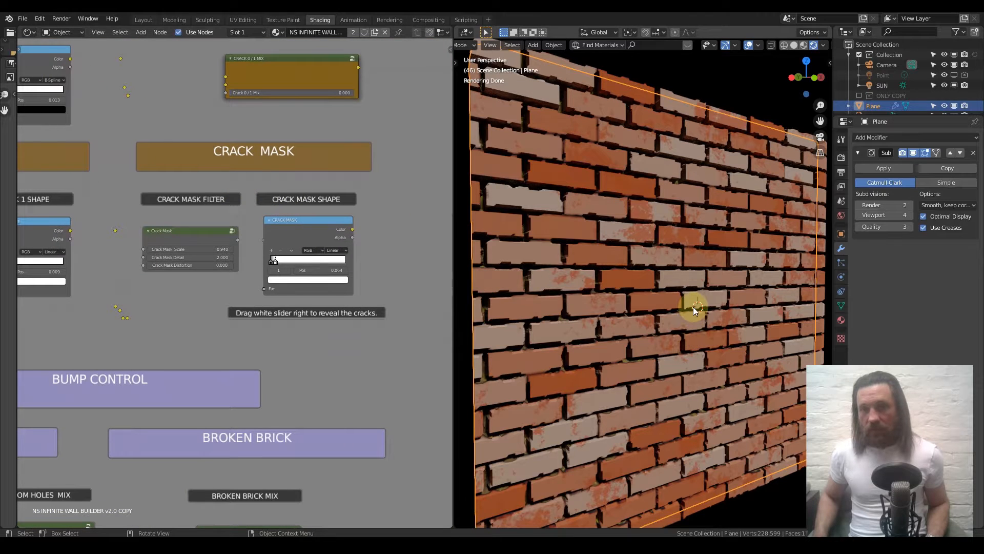
pyautogui.scroll(3, 260, 281)
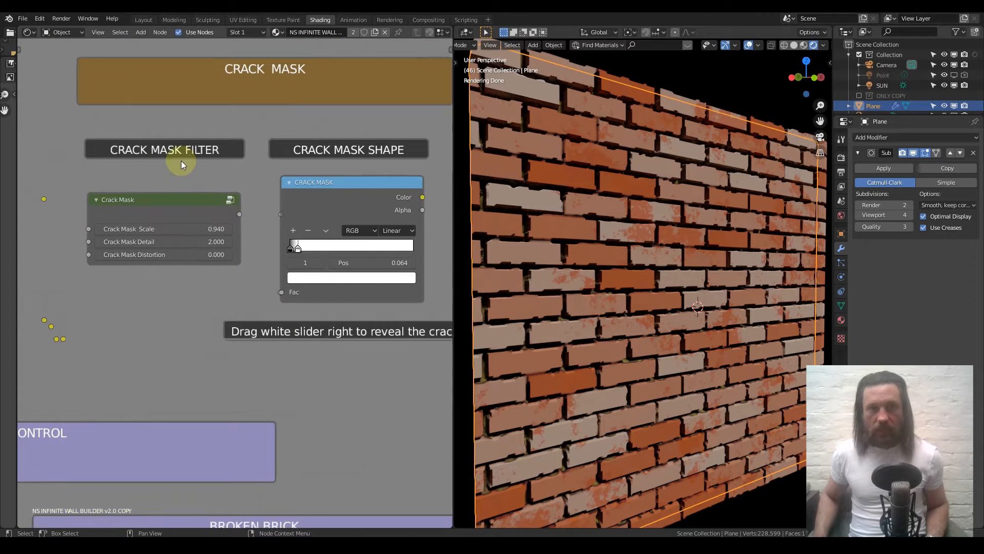
pyautogui.moveTo(370, 213); pyautogui.dragTo(249, 224, button='middle')
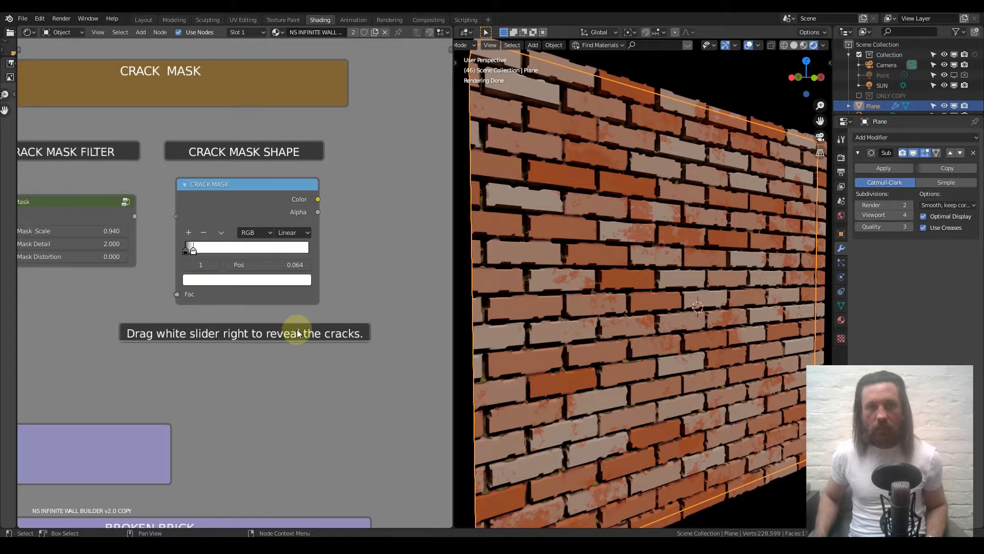
pyautogui.moveTo(195, 250); pyautogui.dragTo(282, 251)
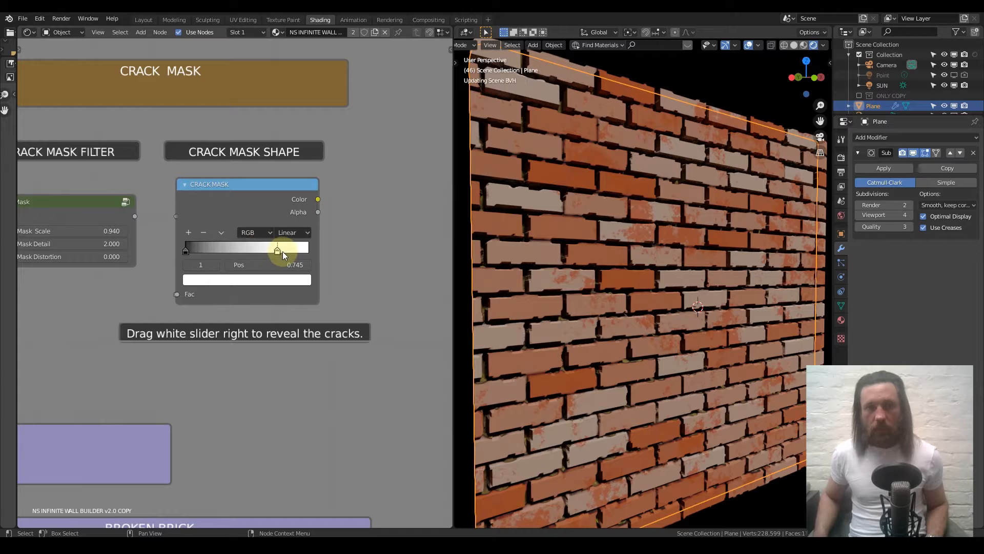
pyautogui.moveTo(696, 231); pyautogui.dragTo(676, 262, button='middle')
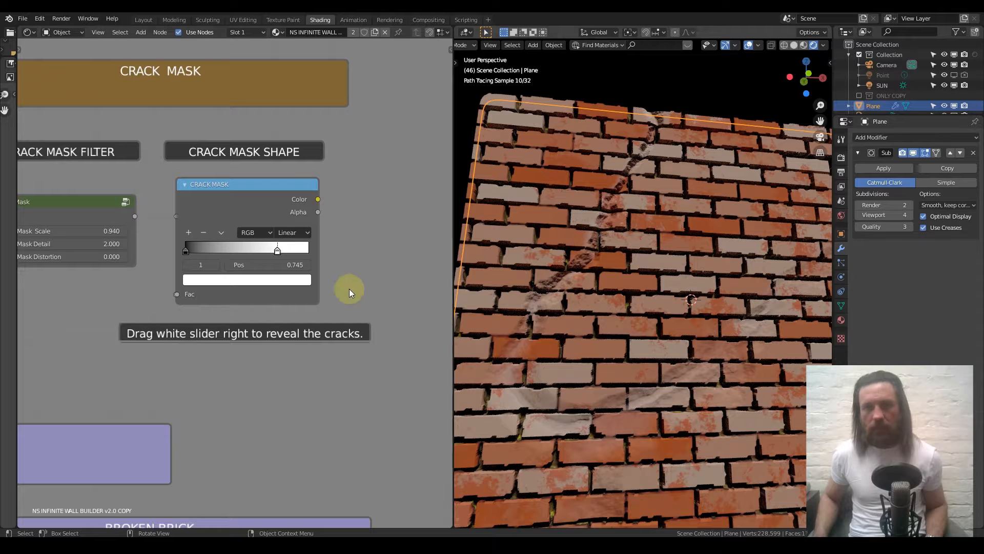
# Set the Crack Mask ramp's black stop to 0.586 and inspect the whole wall from the front.
pyautogui.click(186, 251)
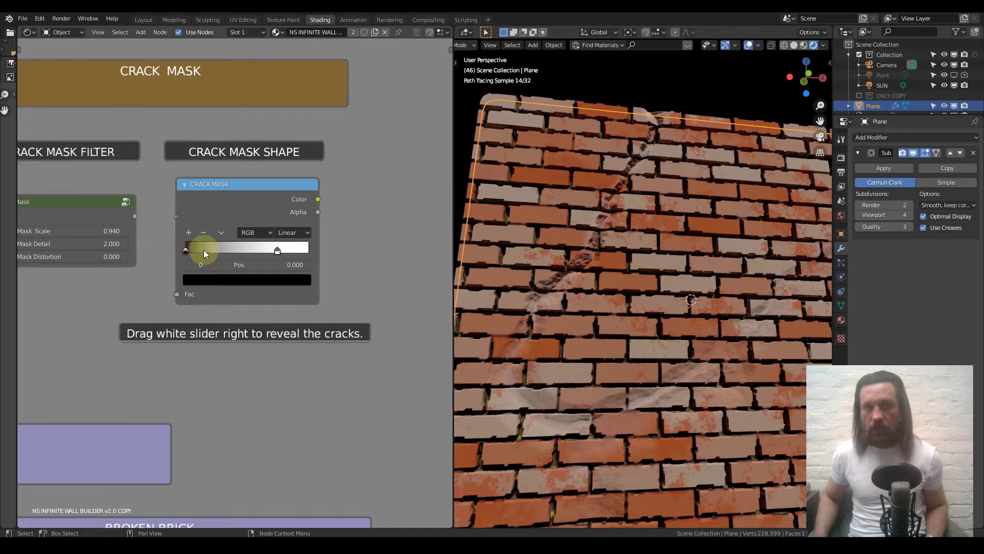
pyautogui.moveTo(250, 251); pyautogui.dragTo(258, 252)
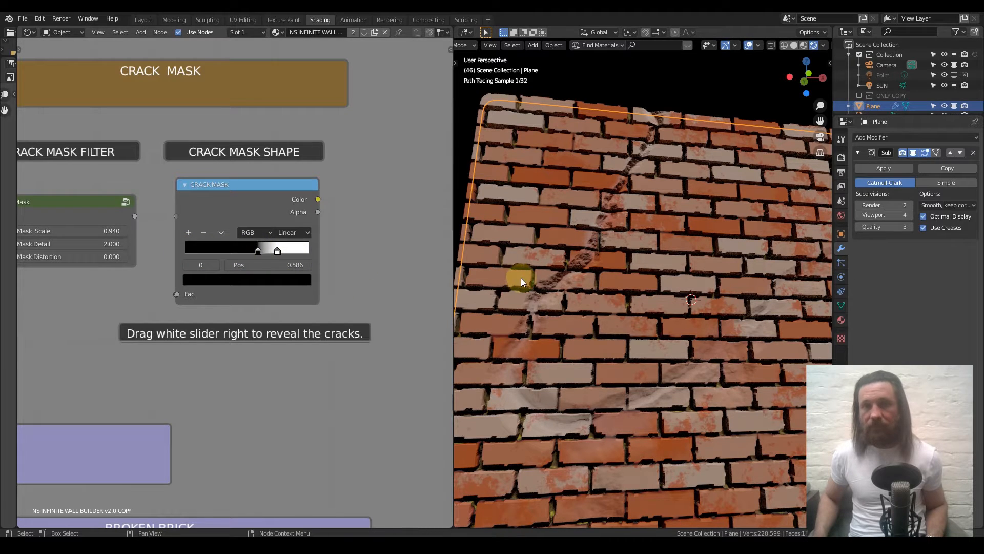
pyautogui.moveTo(702, 254); pyautogui.dragTo(692, 287, button='middle')
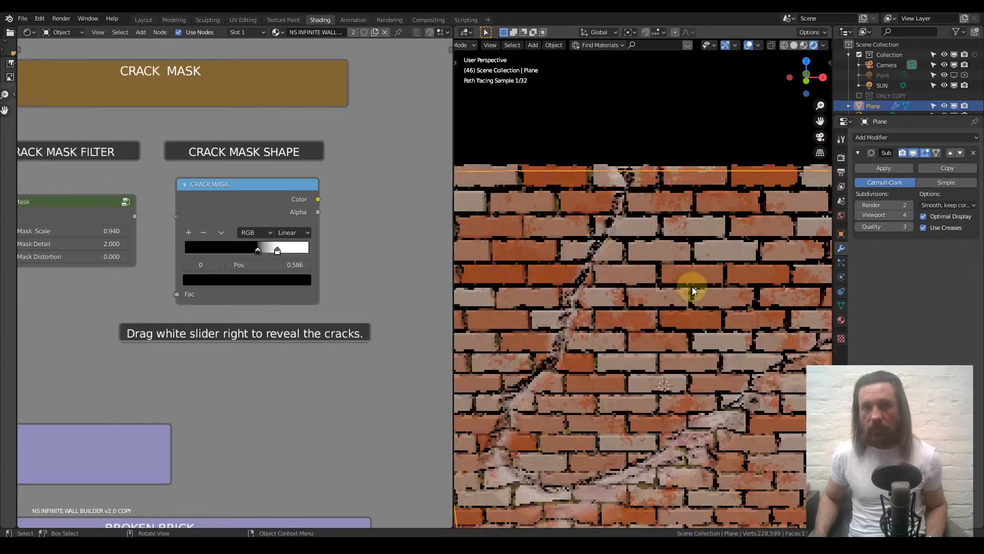
pyautogui.scroll(-1, 692, 297)
pyautogui.keyDown('shift'); pyautogui.moveTo(688, 377); pyautogui.dragTo(703, 278, button='middle'); pyautogui.keyUp('shift')
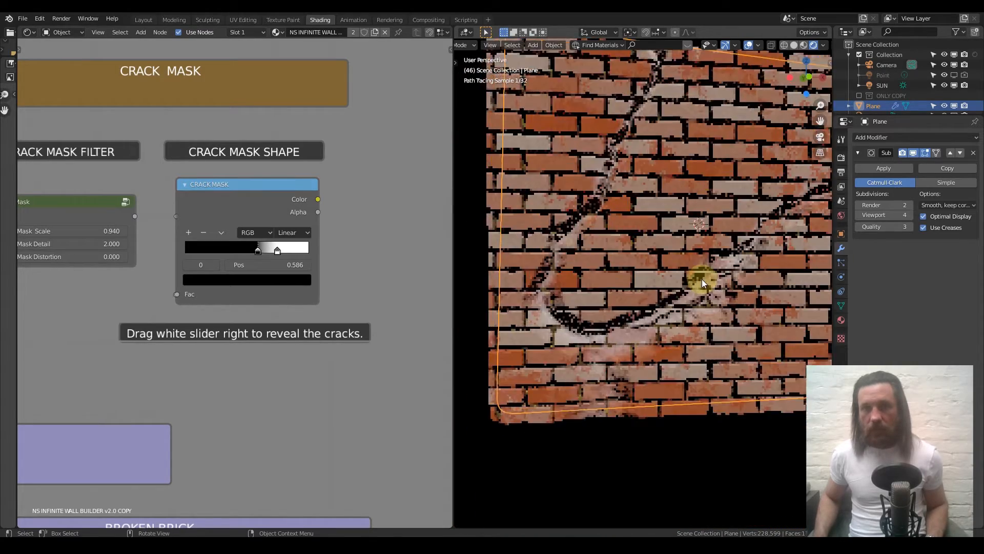
pyautogui.scroll(-2, 702, 279)
# Adjust the Crack 0 Shape ramp, moving the white stop to 0.295, back to 0.109, and the black stop to 0.081.
pyautogui.scroll(-8, 128, 297)
pyautogui.moveTo(129, 290); pyautogui.dragTo(272, 307, button='middle')
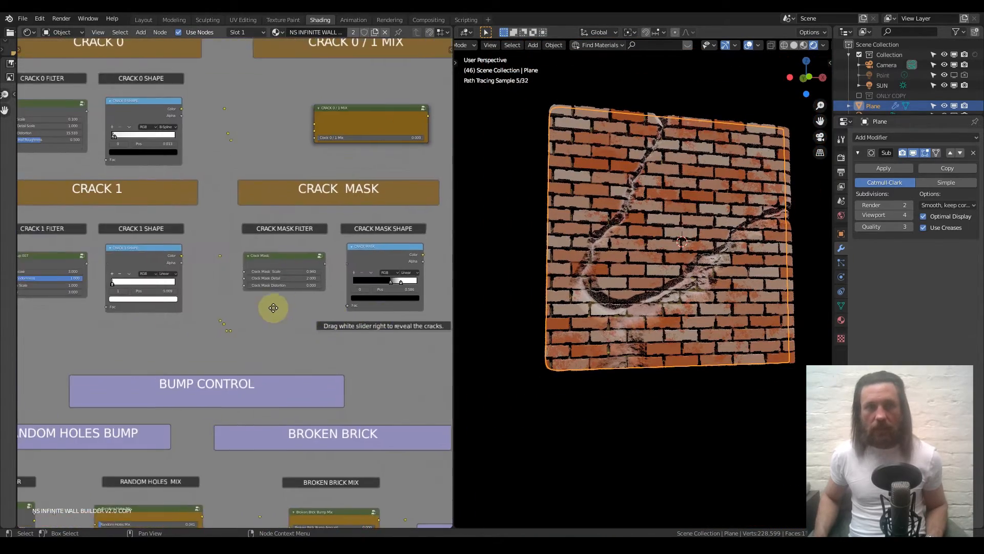
pyautogui.moveTo(189, 306); pyautogui.dragTo(258, 346, button='middle')
pyautogui.moveTo(258, 346); pyautogui.dragTo(305, 373)
pyautogui.moveTo(169, 262); pyautogui.dragTo(199, 367, button='middle')
pyautogui.scroll(11, 186, 296)
pyautogui.scroll(-2, 198, 302)
pyautogui.moveTo(343, 350); pyautogui.dragTo(288, 297, button='middle')
pyautogui.scroll(5, 243, 278)
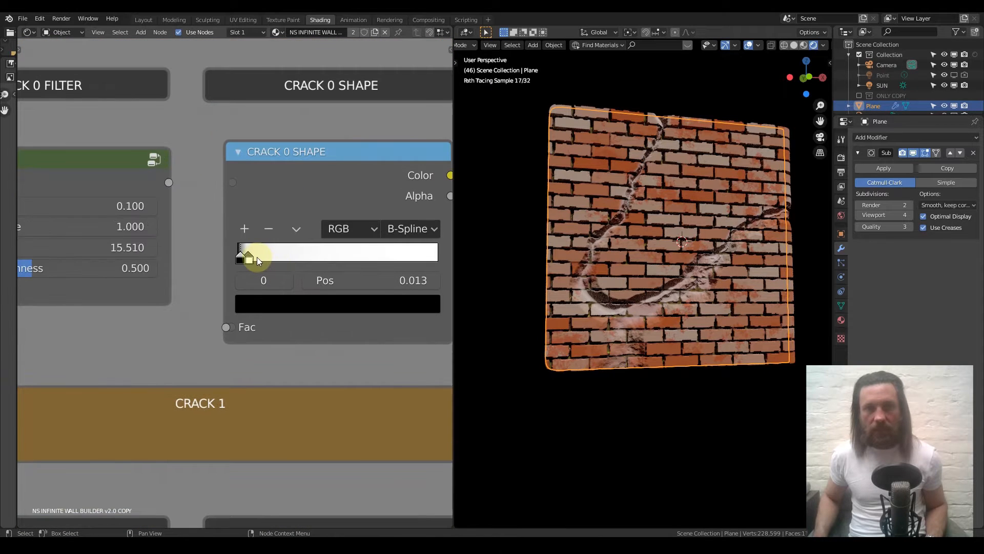
pyautogui.moveTo(413, 251); pyautogui.dragTo(385, 257, button='middle')
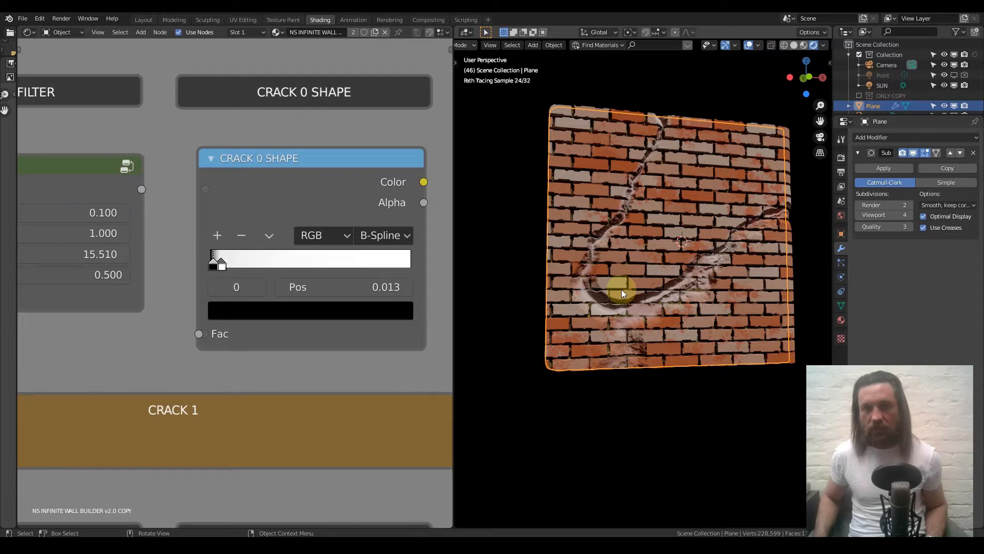
pyautogui.moveTo(226, 266); pyautogui.dragTo(279, 269)
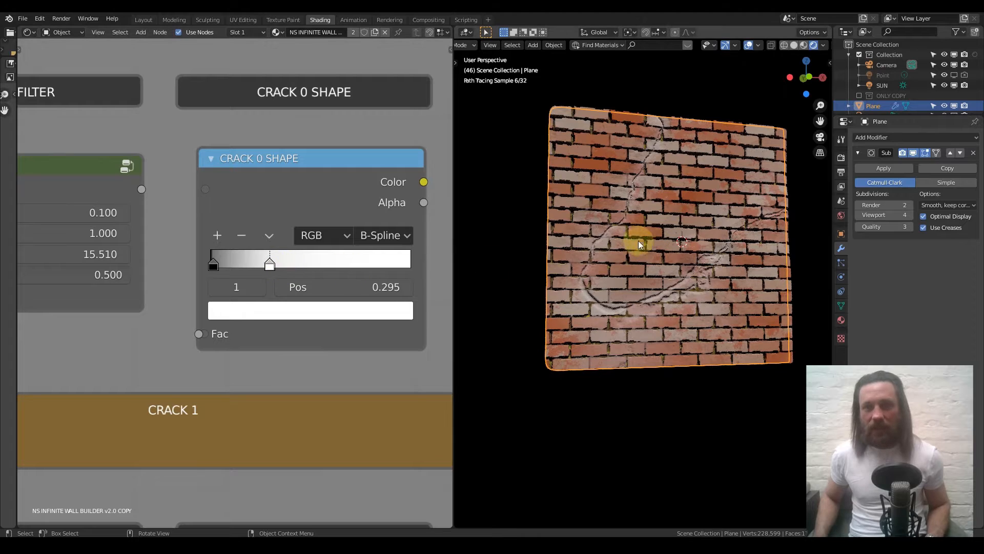
pyautogui.moveTo(248, 267); pyautogui.dragTo(233, 266)
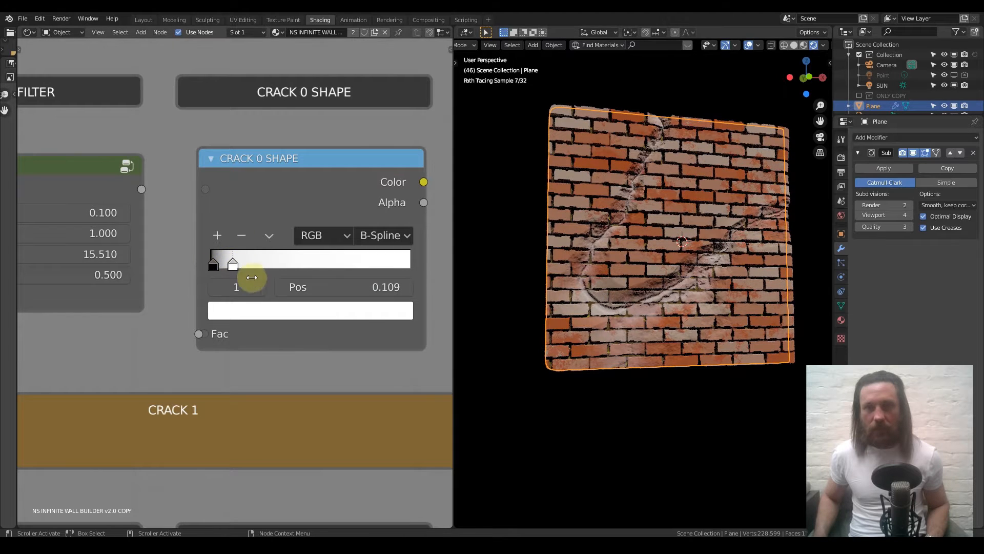
pyautogui.moveTo(213, 266); pyautogui.dragTo(227, 266)
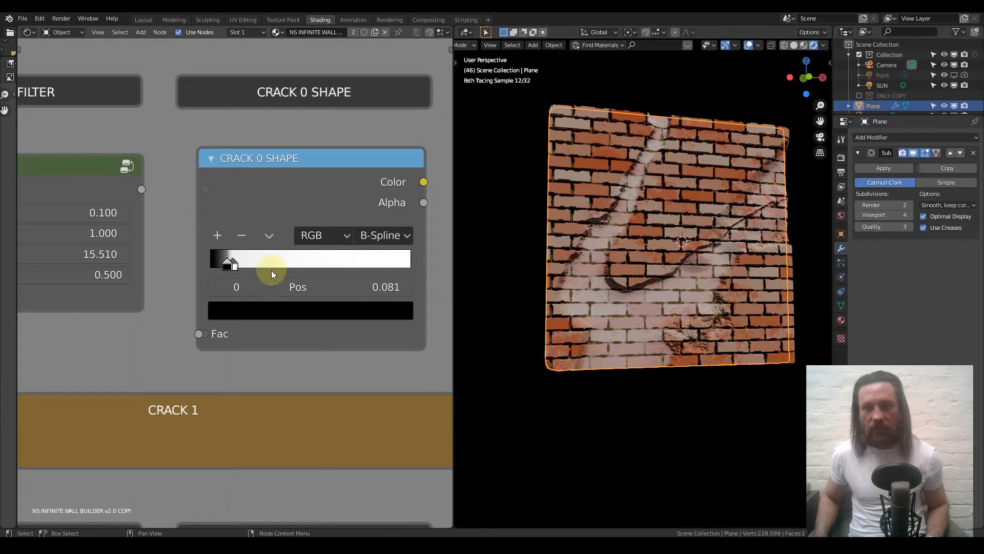
# Try inverting the Crack 0 Shape ramp, and place its black stop at 0.000 and white stop at 0.095.
pyautogui.moveTo(234, 265); pyautogui.dragTo(196, 261)
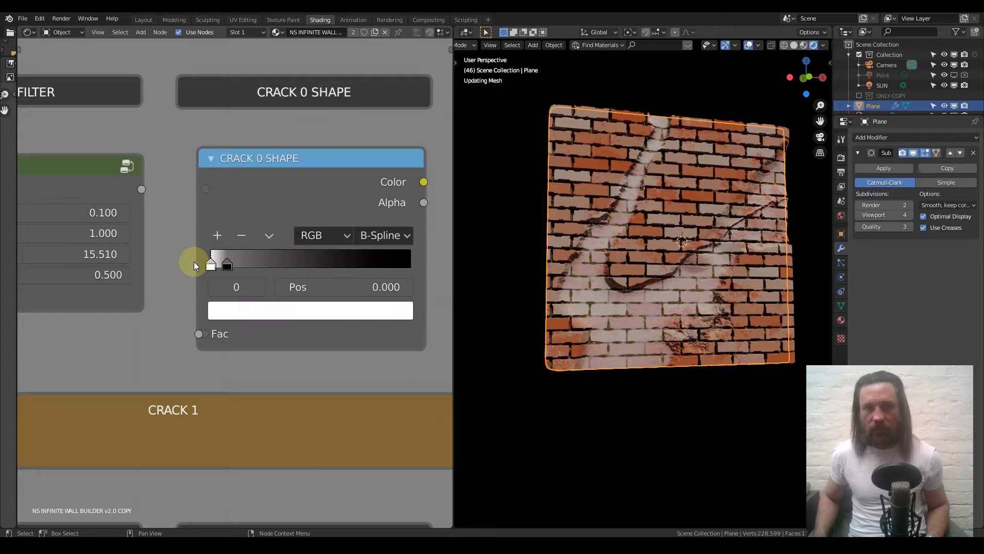
pyautogui.moveTo(208, 264); pyautogui.dragTo(277, 265)
pyautogui.rightClick(263, 266)
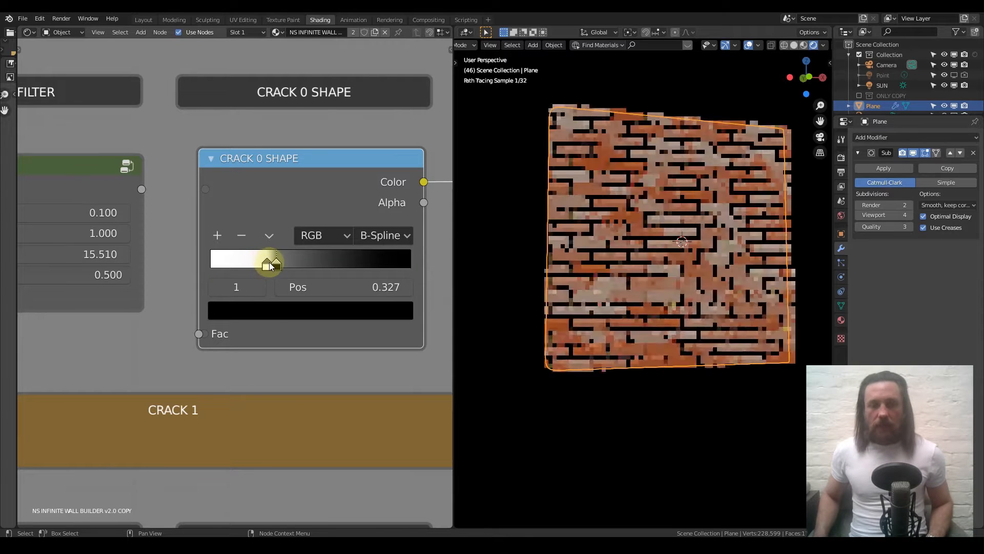
pyautogui.moveTo(277, 265); pyautogui.dragTo(194, 262)
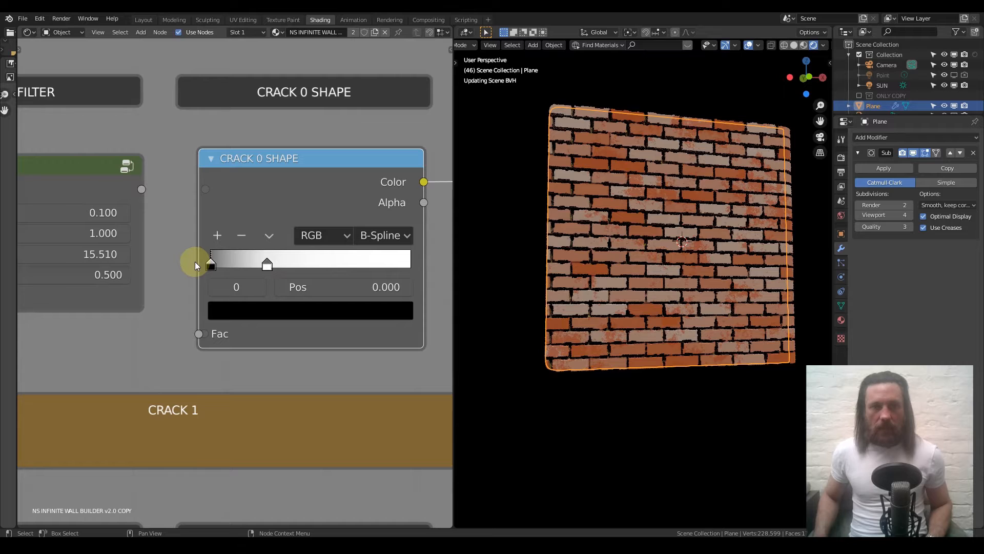
pyautogui.moveTo(267, 263); pyautogui.dragTo(229, 268)
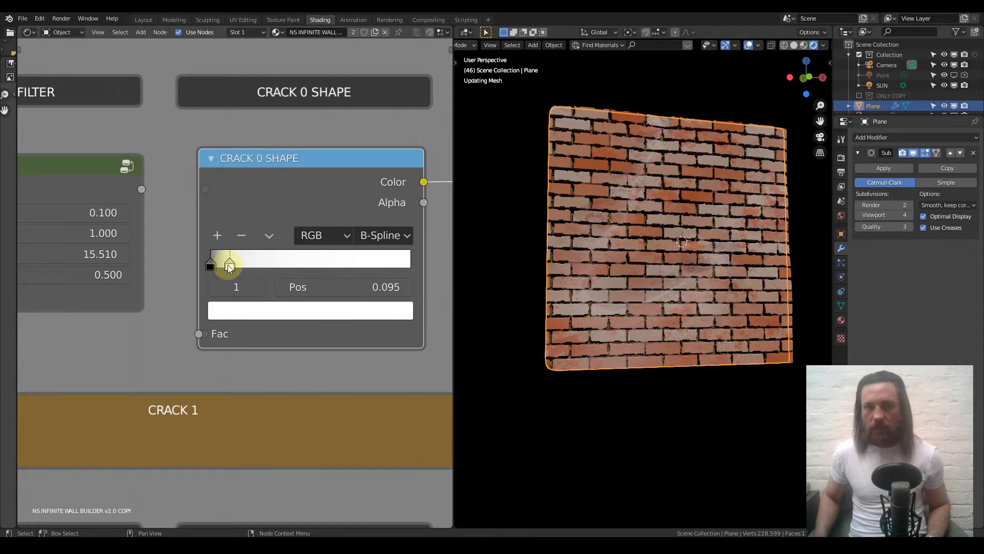
# Try a Crack 0 Scale of 1.000 in the Crack 0 Filter node and undo the change.
pyautogui.scroll(-2, 180, 273)
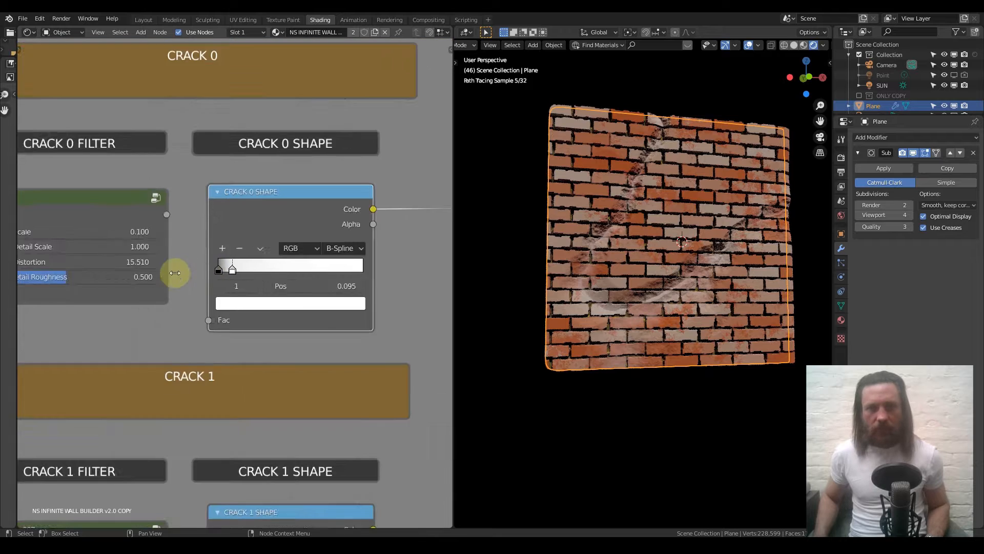
pyautogui.scroll(-1, 180, 273)
pyautogui.scroll(2, 210, 277)
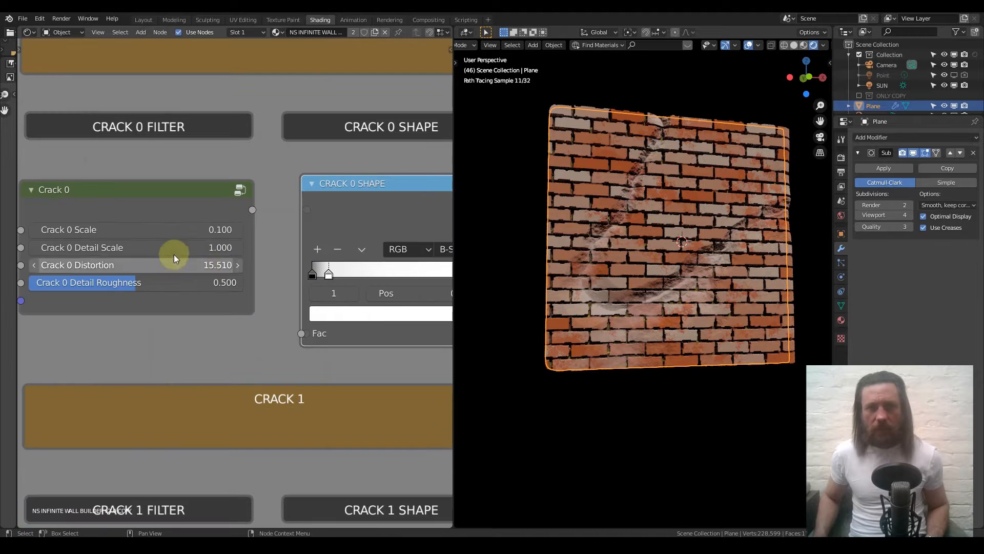
pyautogui.click(116, 232)
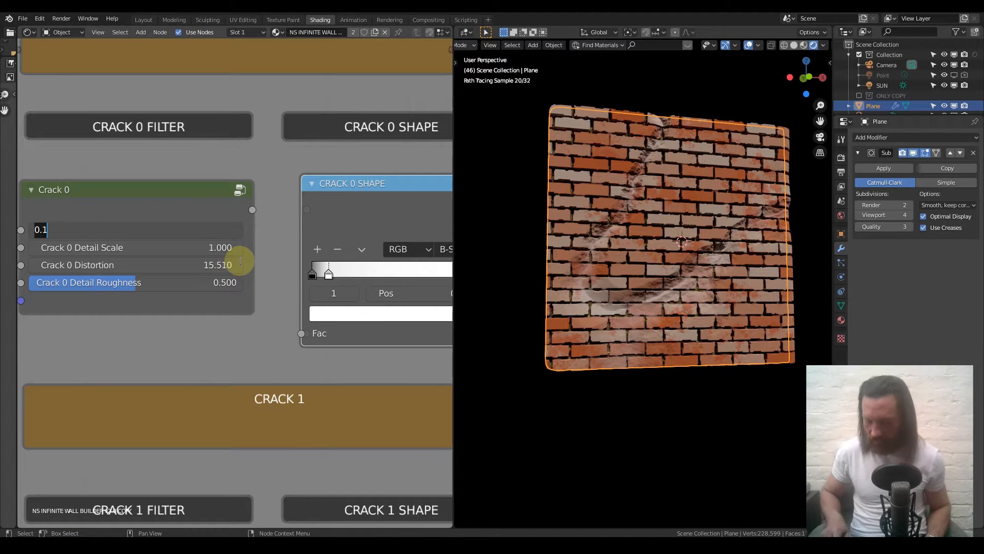
pyautogui.write('1')
pyautogui.press('Return')
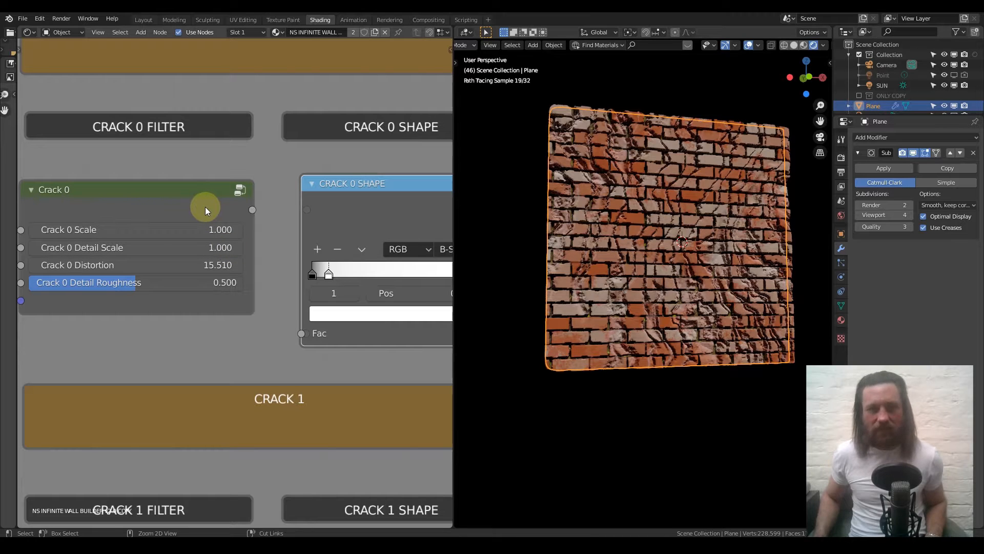
pyautogui.hotkey('ctrl', 'z')
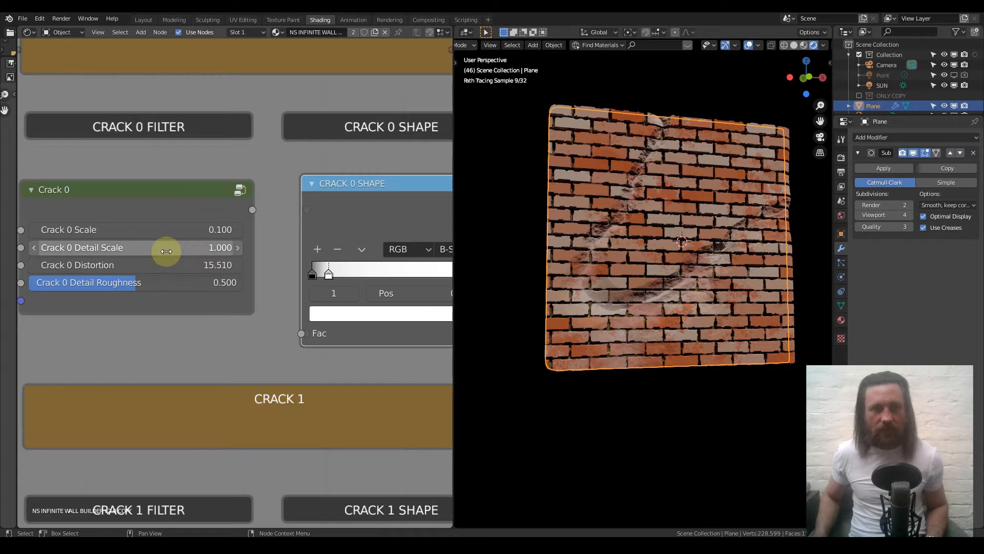
# Try a Crack 0 Detail Scale of 5.000 and return it to 1.000.
pyautogui.click(195, 251)
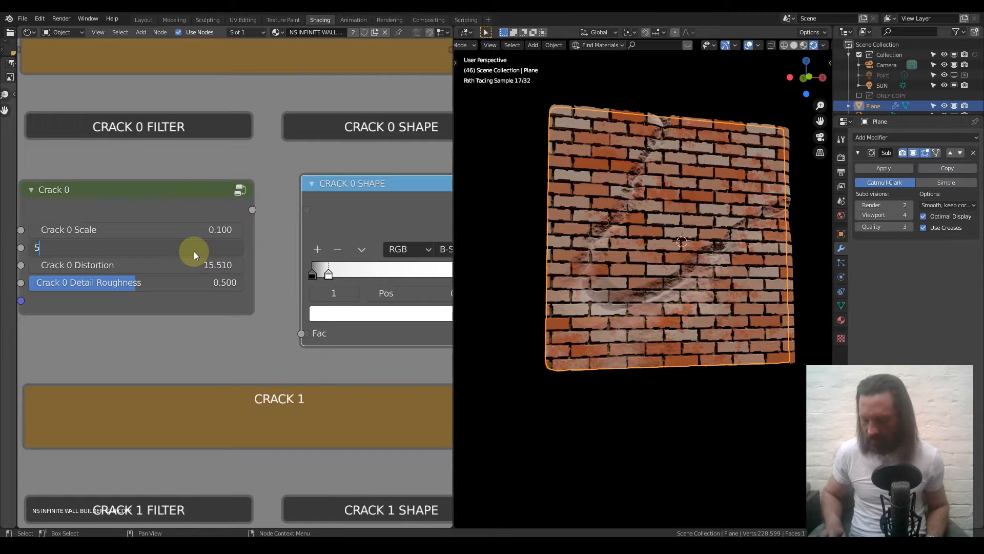
pyautogui.write('5')
pyautogui.press('Return')
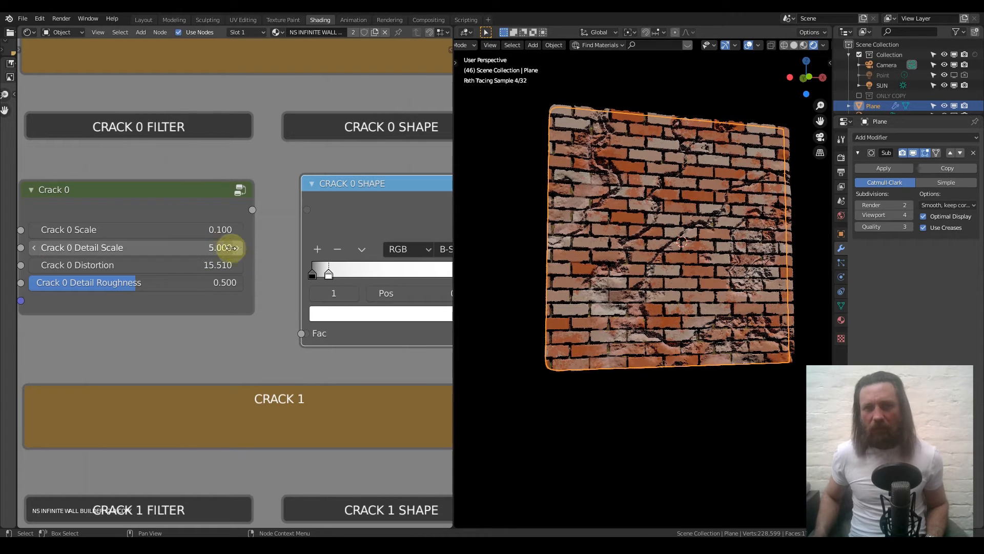
pyautogui.click(187, 247)
pyautogui.press('Escape')
pyautogui.click(186, 246)
pyautogui.write('1')
pyautogui.press('Return')
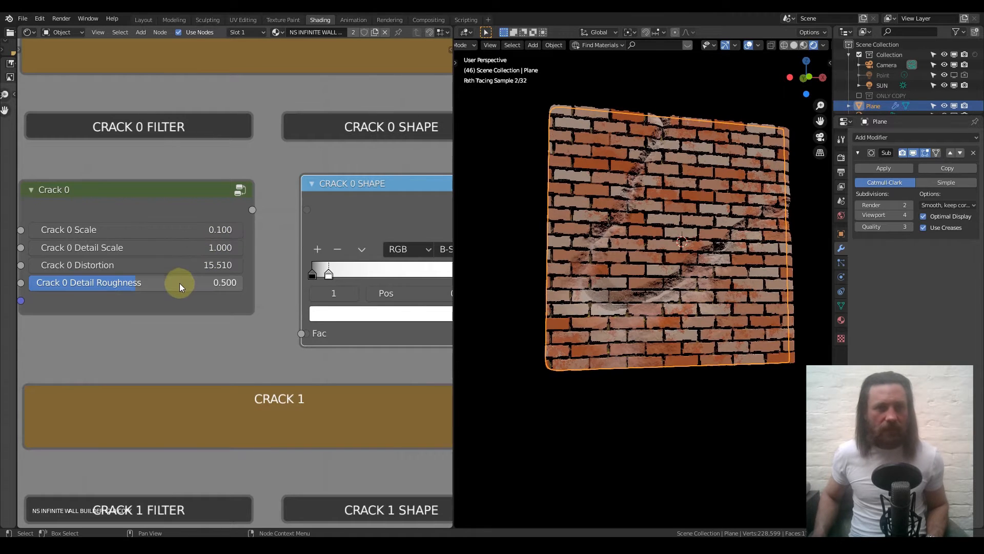
# Try a Crack Mask Scale of 3.000 in the Crack Mask Filter node.
pyautogui.scroll(-1, 191, 262)
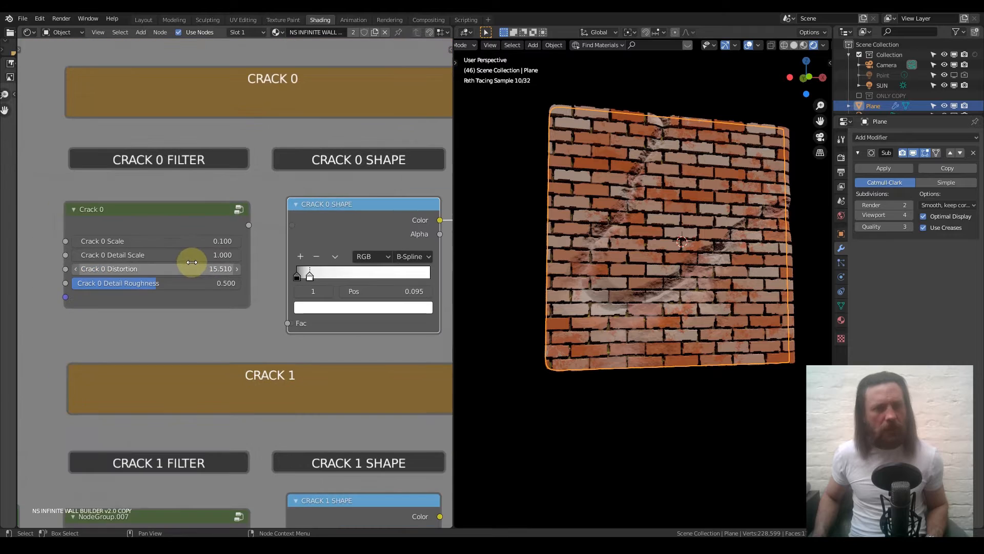
pyautogui.scroll(-1, 176, 262)
pyautogui.moveTo(276, 267); pyautogui.dragTo(197, 224, button='middle')
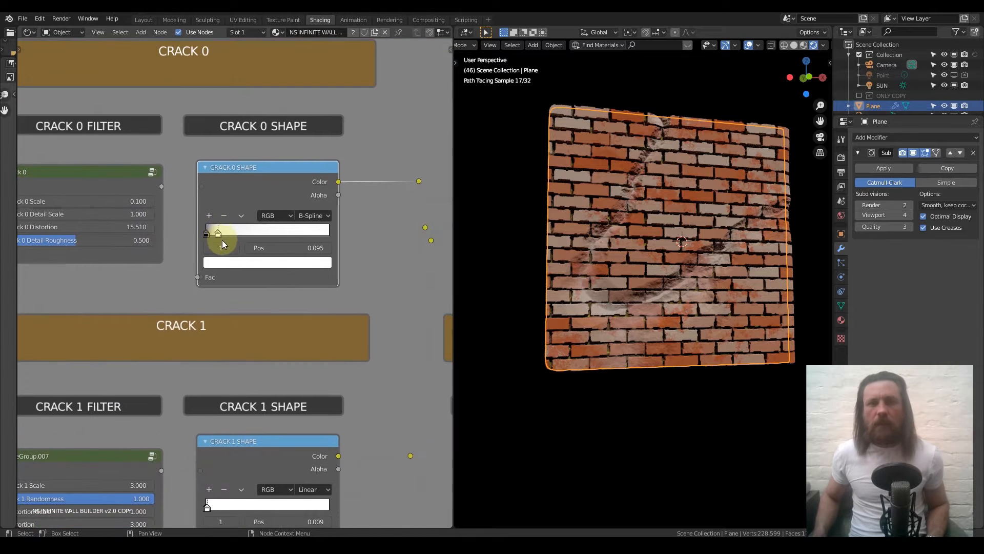
pyautogui.scroll(-2, 231, 297)
pyautogui.moveTo(246, 314); pyautogui.dragTo(232, 205, button='middle')
pyautogui.moveTo(292, 260); pyautogui.dragTo(149, 242, button='middle')
pyautogui.moveTo(368, 320); pyautogui.dragTo(275, 299, button='middle')
pyautogui.scroll(7, 273, 298)
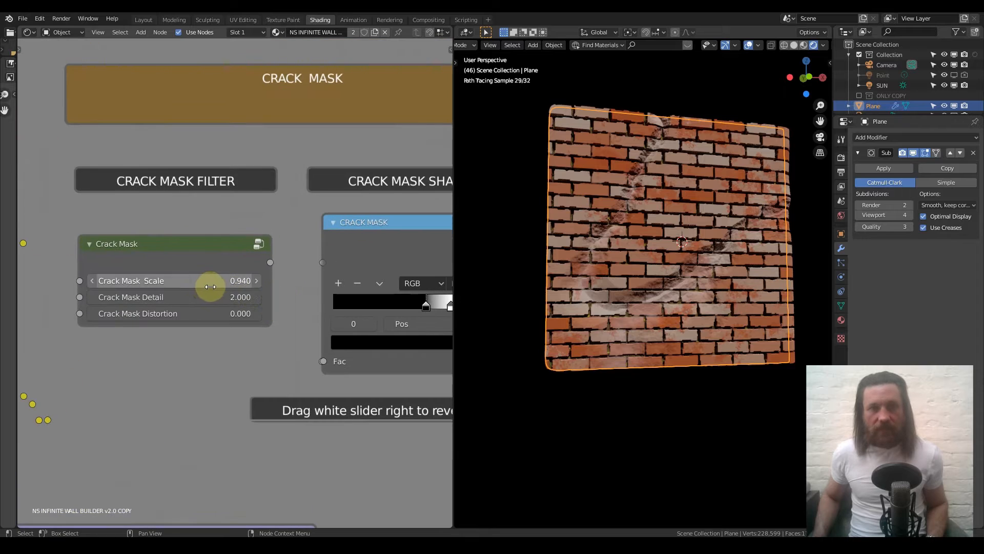
pyautogui.scroll(1, 213, 282)
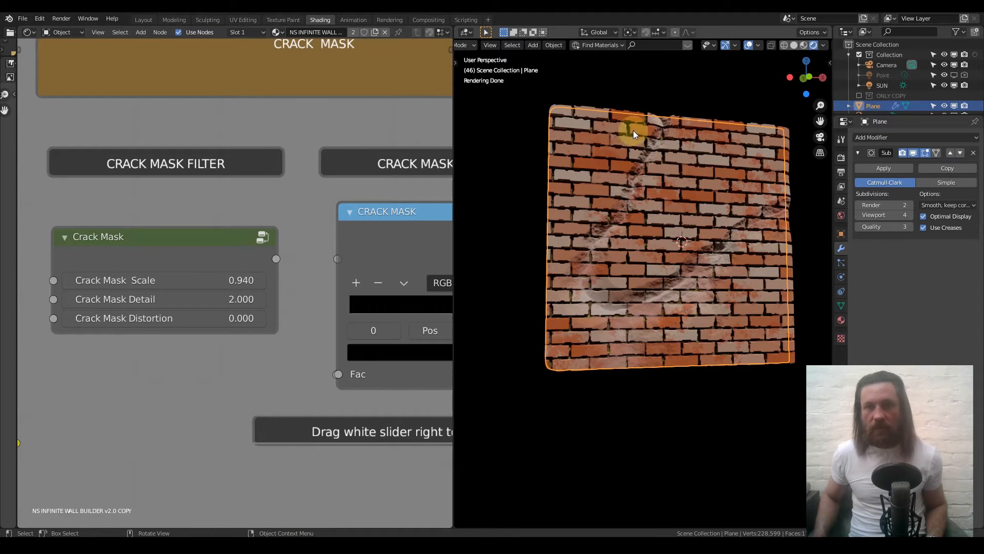
pyautogui.click(237, 280)
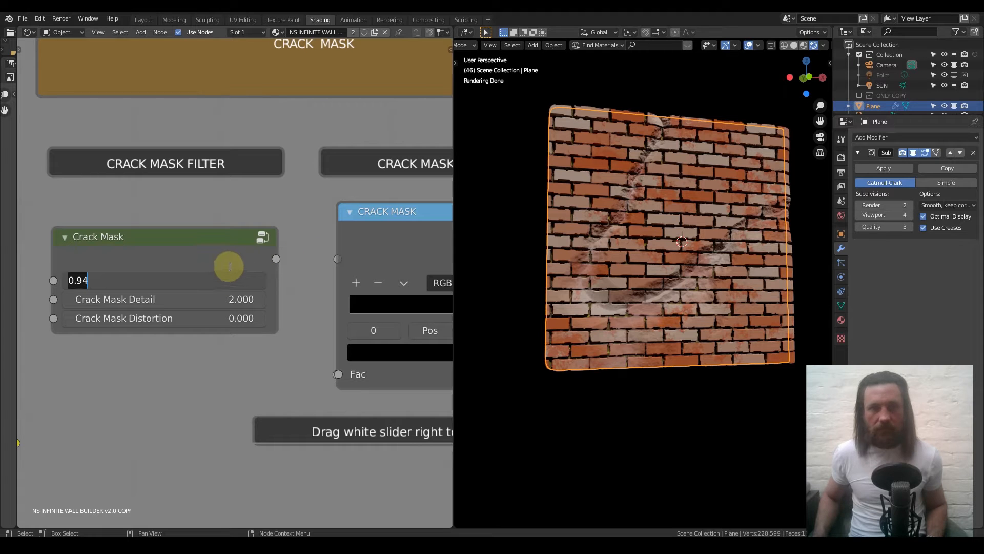
pyautogui.write('3')
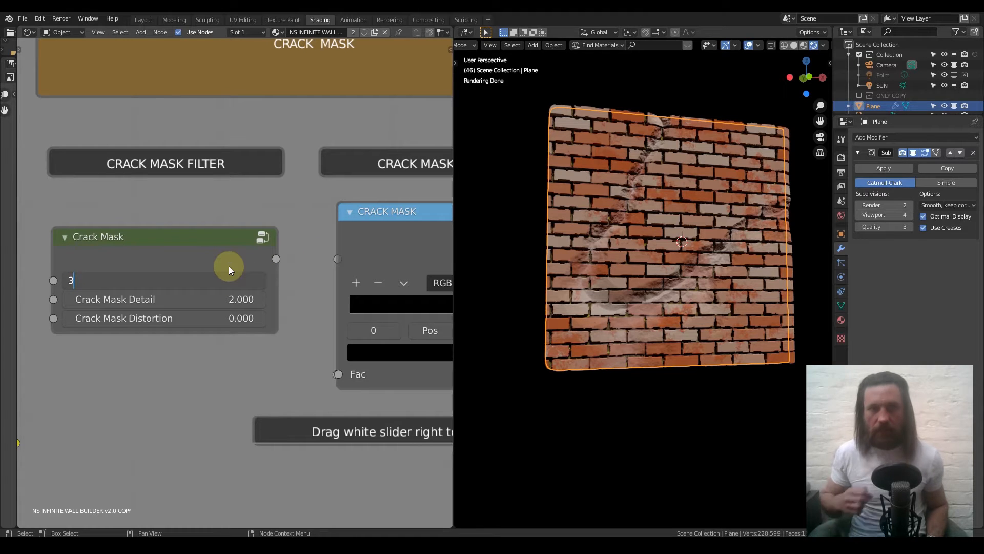
pyautogui.press('Return')
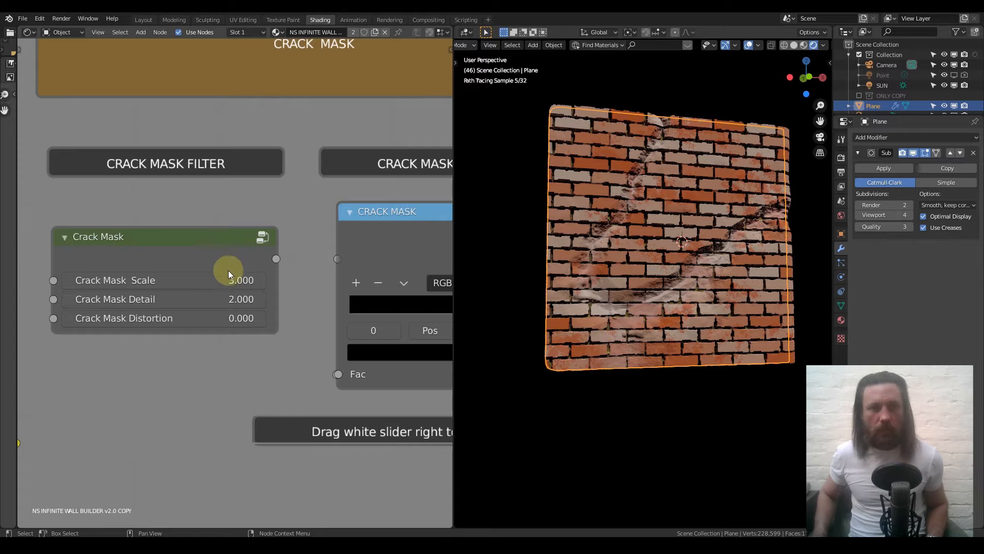
# Try a Crack Mask Scale of 10.000 and inspect the cracks on the wall up close.
pyautogui.click(229, 272)
pyautogui.write('10')
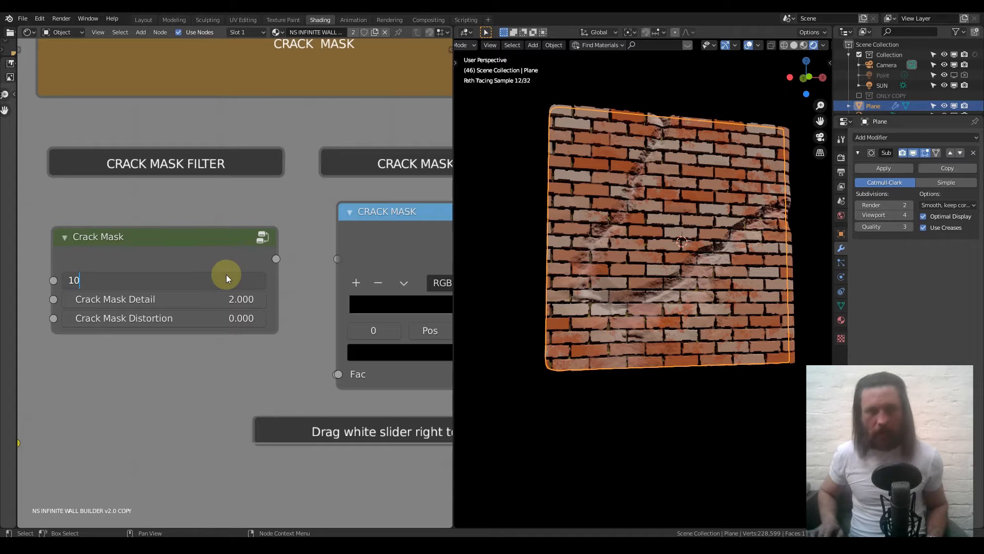
pyautogui.press('Return')
pyautogui.scroll(5, 740, 321)
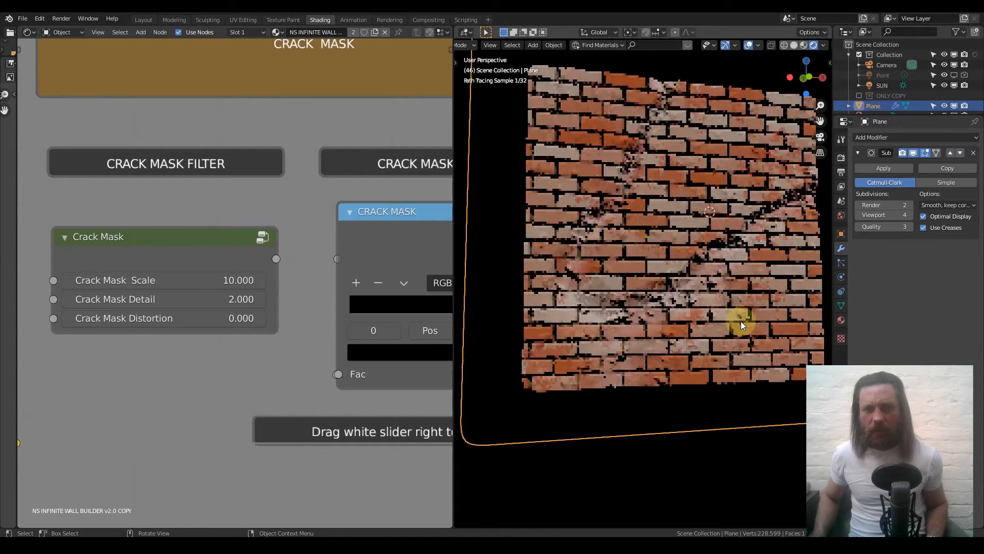
# Move the white stop of the Crack Mask Shape ramp to 0.632 and view the whole wall.
pyautogui.scroll(-2, 228, 273)
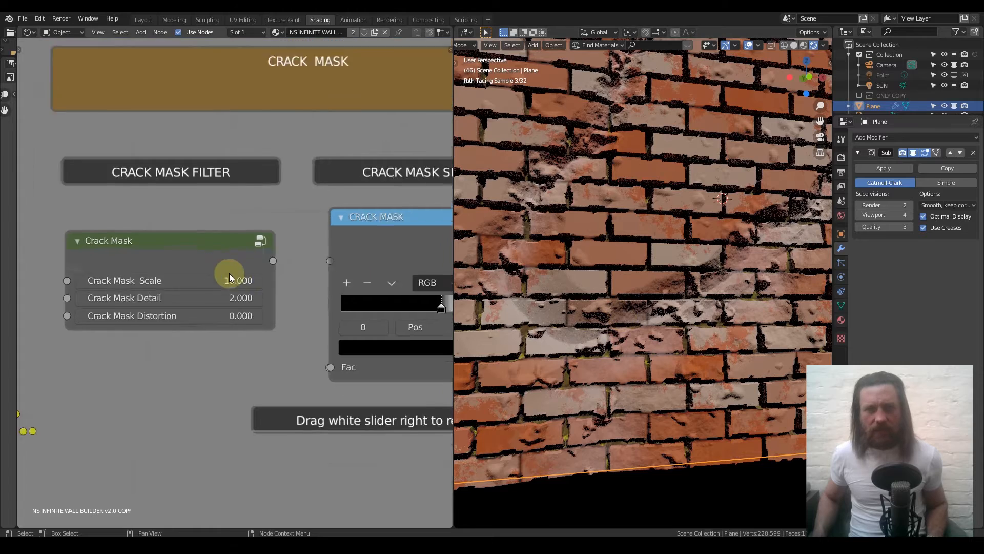
pyautogui.scroll(-2, 538, 259)
pyautogui.moveTo(362, 282); pyautogui.dragTo(275, 264, button='middle')
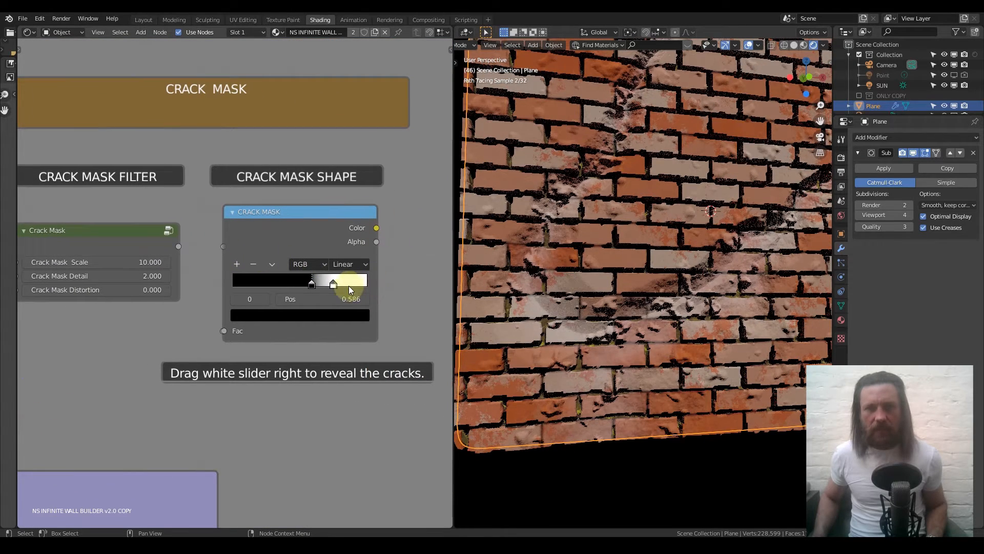
pyautogui.moveTo(333, 285); pyautogui.dragTo(318, 286)
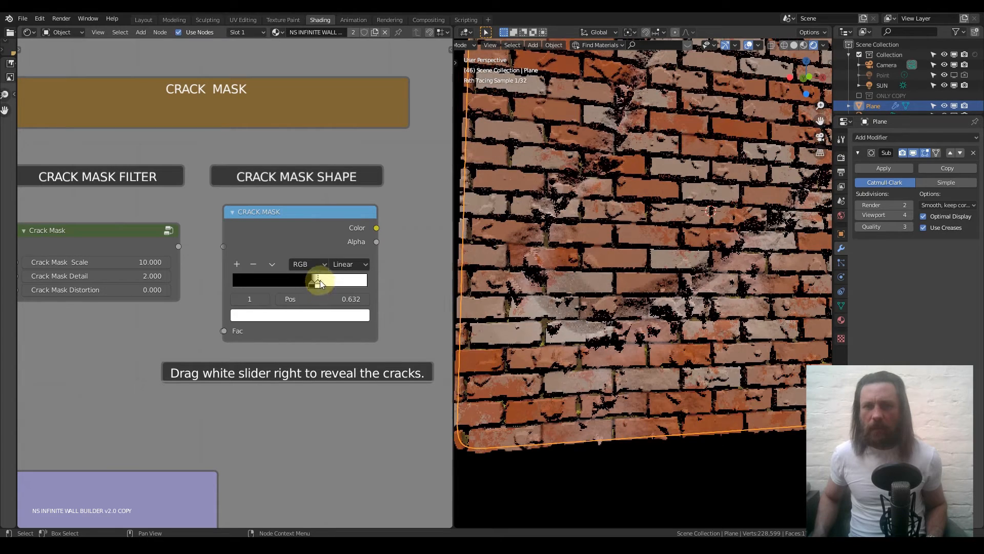
pyautogui.scroll(-4, 610, 250)
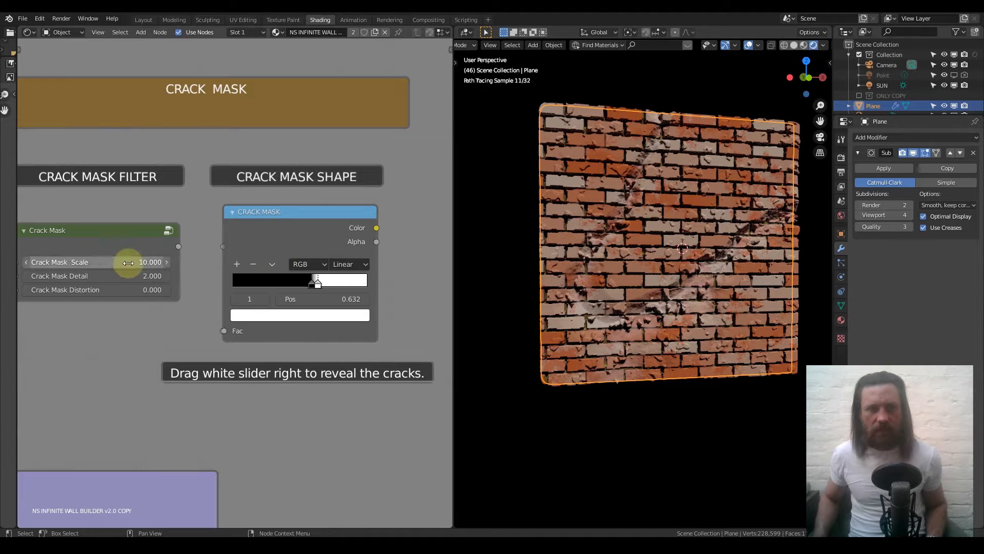
# Try the Crack Mask Shape ramp's black stop at 0.341 and 0.409 and white stop at 0.455, ending with black at 0.559 and white at 0.605.
pyautogui.moveTo(308, 279); pyautogui.dragTo(276, 281)
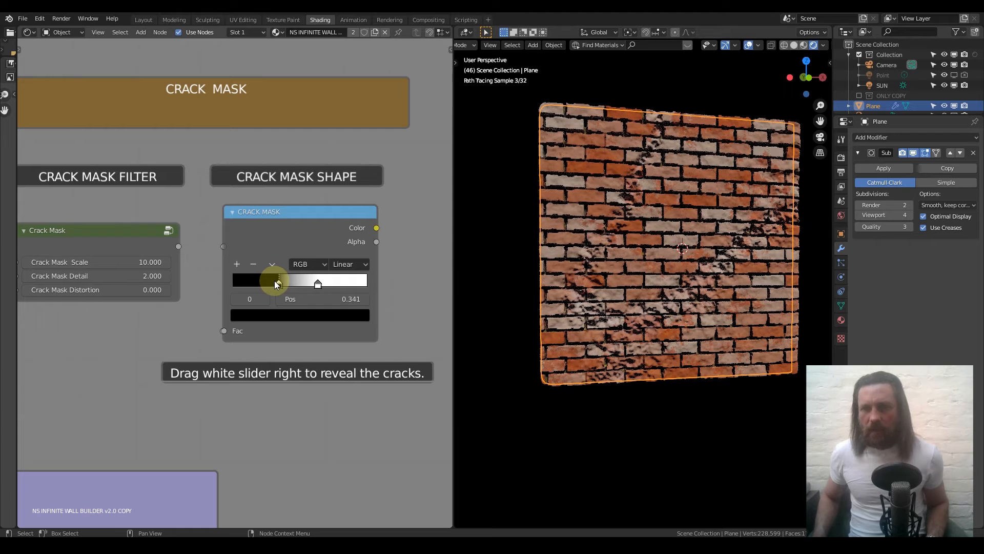
pyautogui.moveTo(279, 281); pyautogui.dragTo(287, 283)
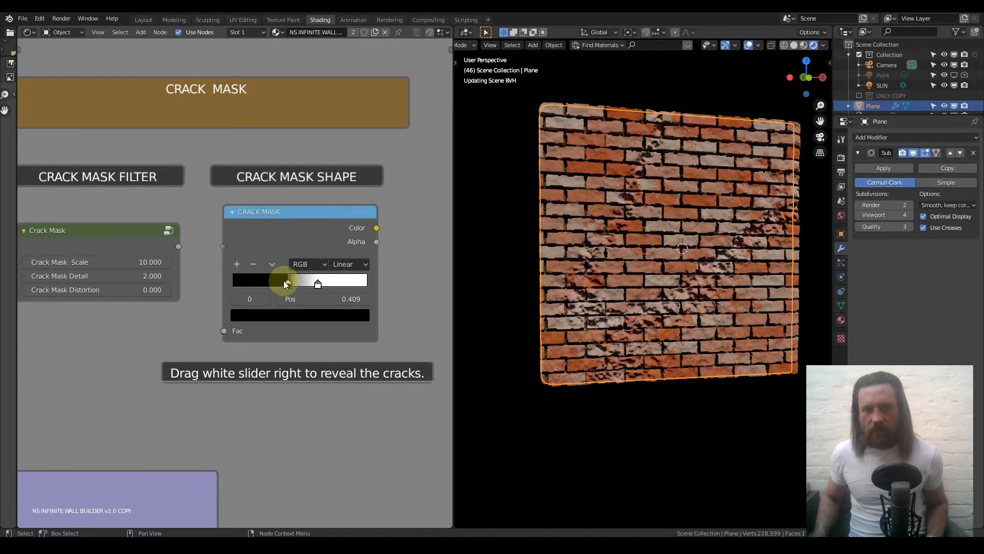
pyautogui.click(319, 283)
pyautogui.click(297, 285)
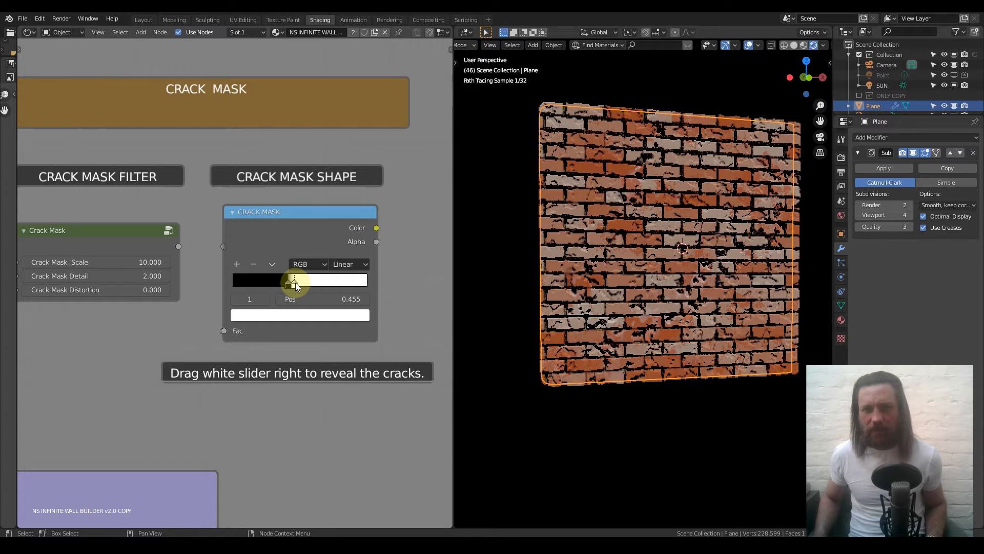
pyautogui.moveTo(297, 285)
pyautogui.mouseDown()
pyautogui.moveTo(316, 286)
pyautogui.moveTo(307, 284)
pyautogui.mouseUp()
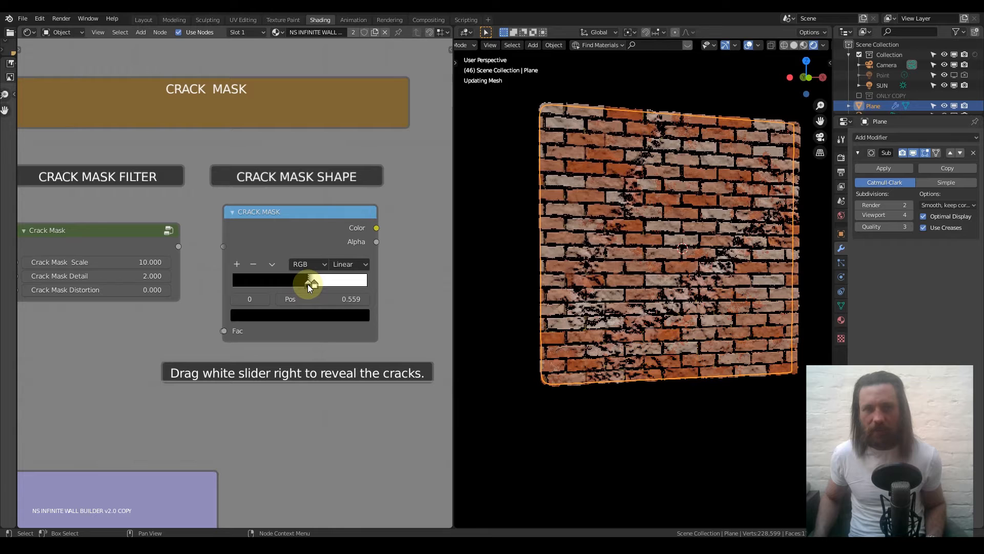
# Set the Crack Mask Scale to 2.000 and the Crack Mask Detail to 10.000.
pyautogui.scroll(2, 190, 283)
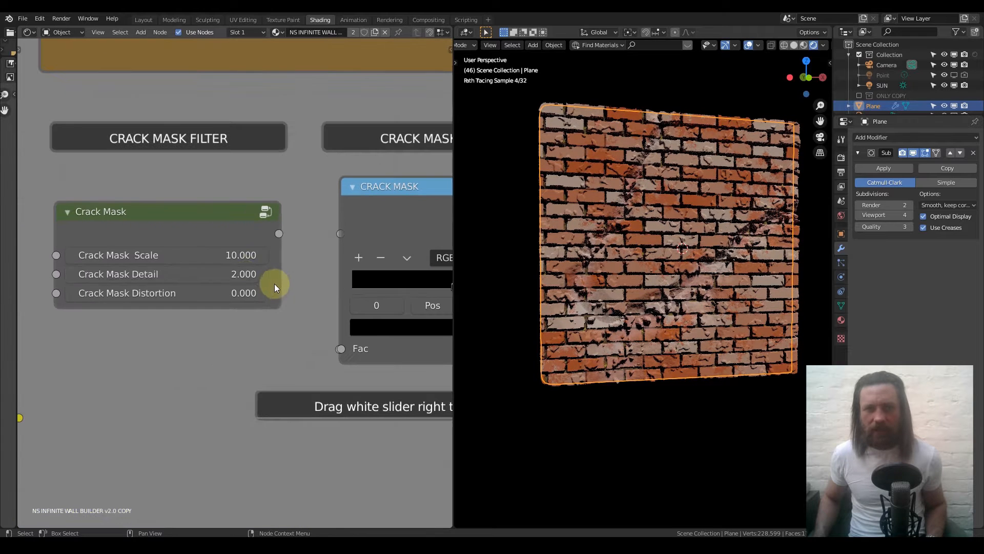
pyautogui.click(213, 257)
pyautogui.write('2')
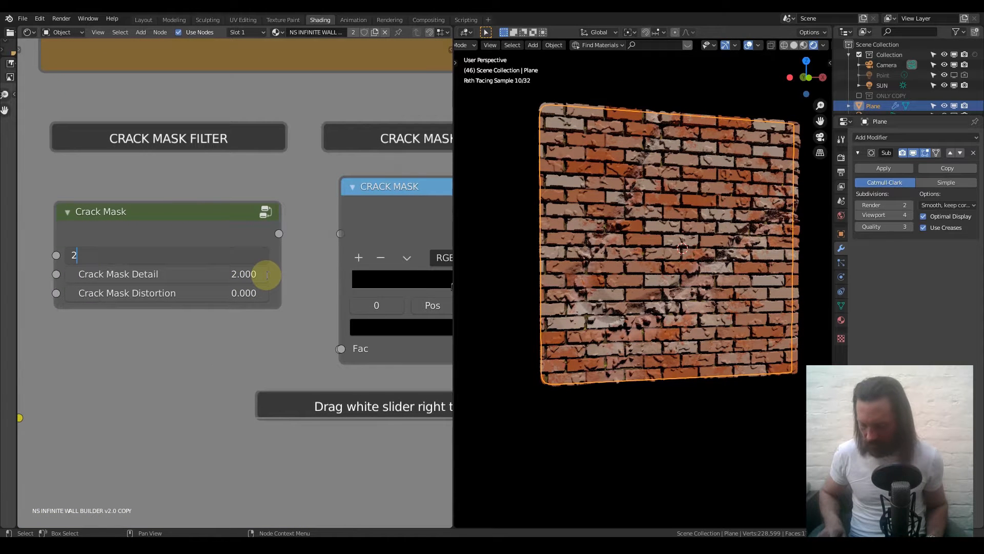
pyautogui.press('Return')
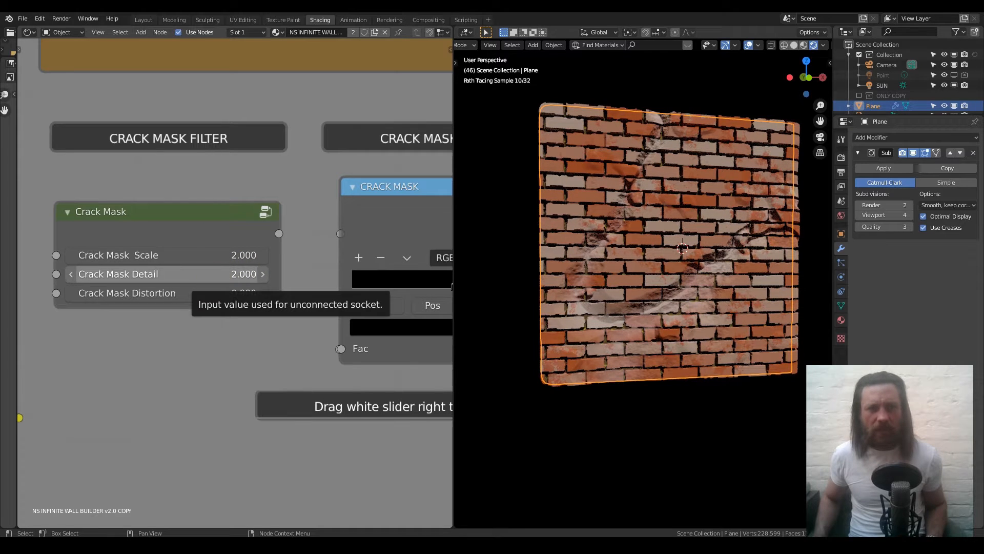
pyautogui.click(236, 275)
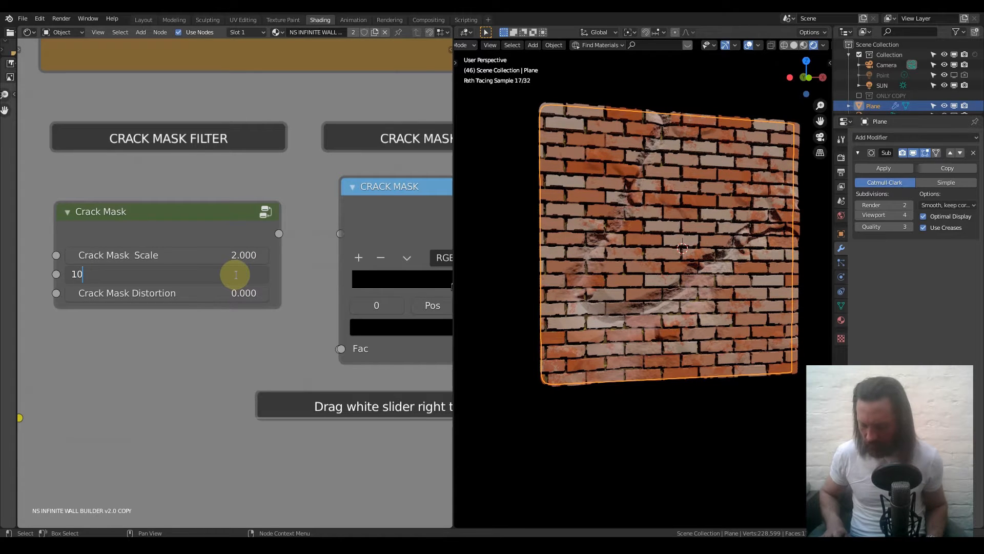
pyautogui.write('10')
pyautogui.press('Return')
# Place the Crack Mask Shape ramp's black stop at 0.473 and its white stop at 0.491.
pyautogui.moveTo(360, 292); pyautogui.dragTo(175, 235, button='middle')
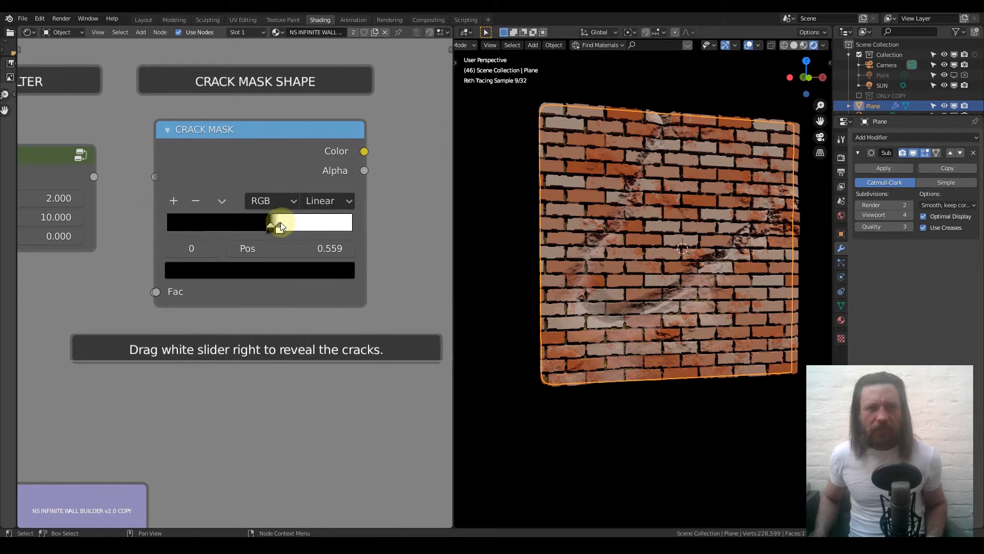
pyautogui.click(281, 227)
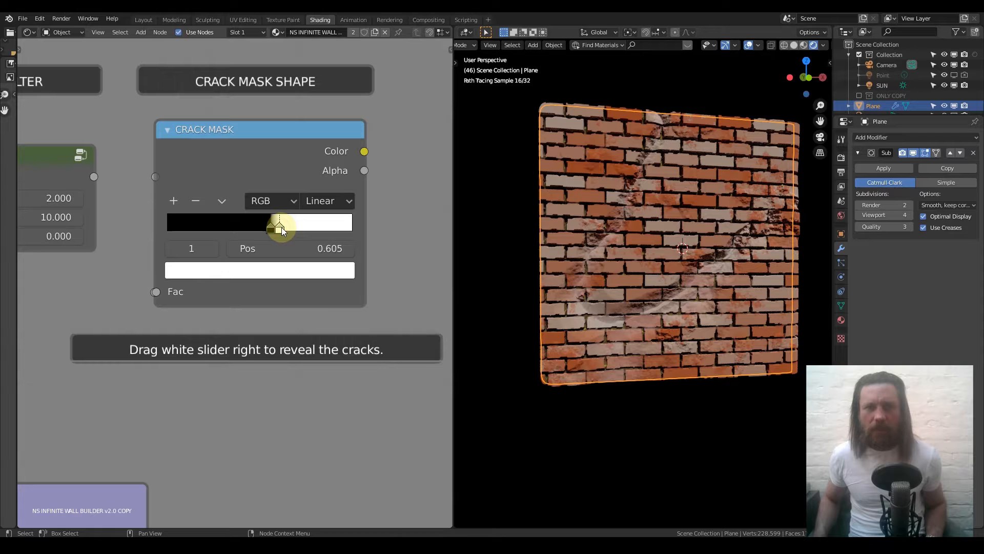
pyautogui.click(270, 228)
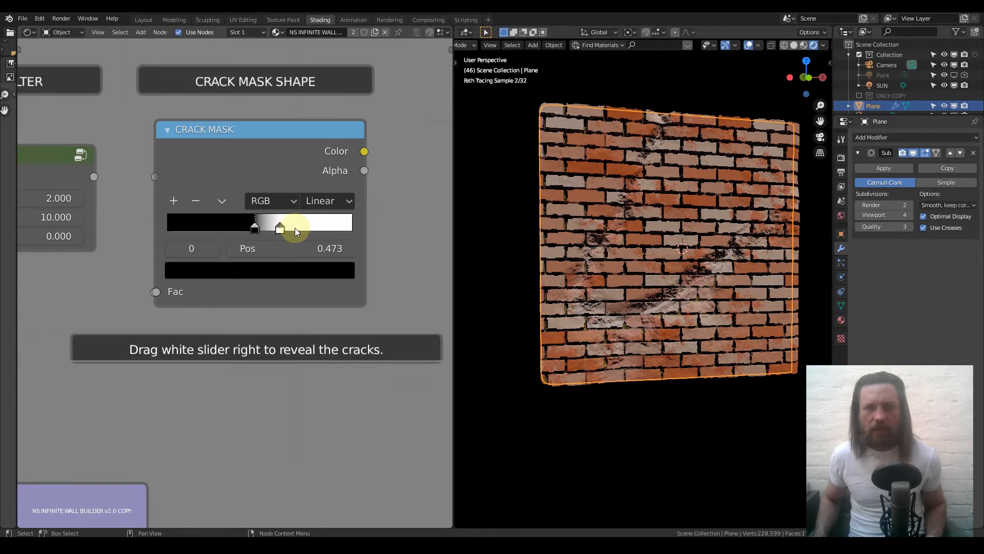
pyautogui.click(281, 227)
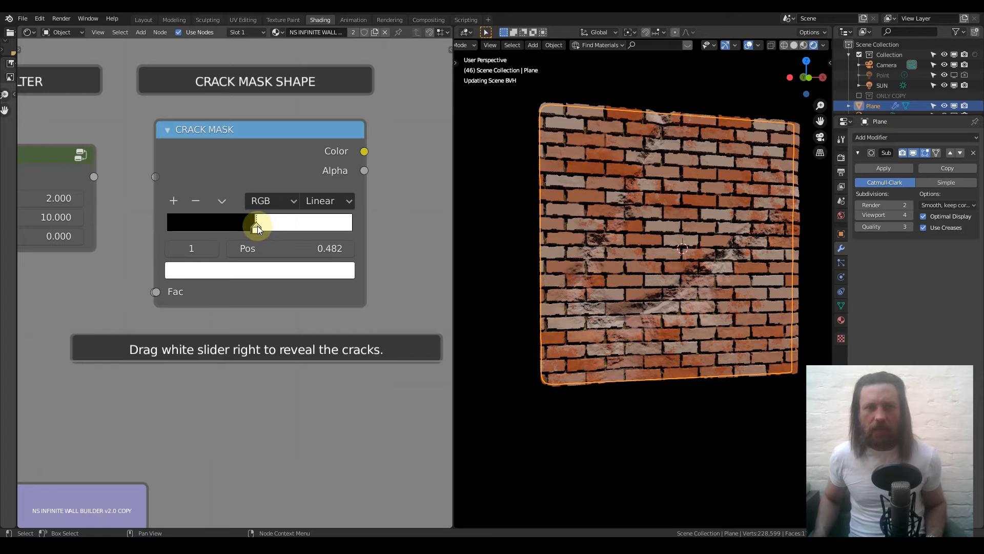
pyautogui.moveTo(258, 226); pyautogui.dragTo(259, 226)
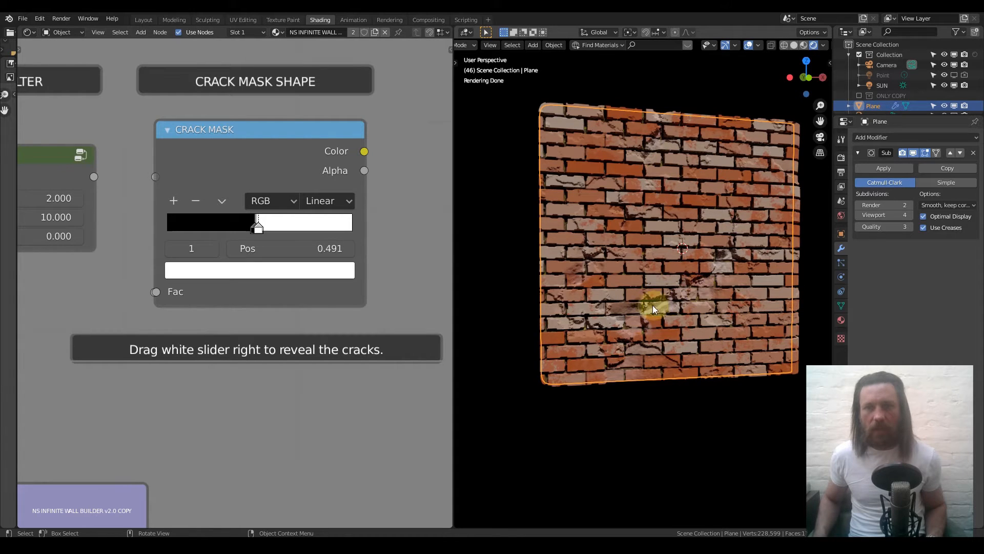
# Try Crack Mask Scale values of 1.000 and 3.000 with the sharpened mask ramp.
pyautogui.moveTo(274, 264); pyautogui.dragTo(68, 277, button='middle')
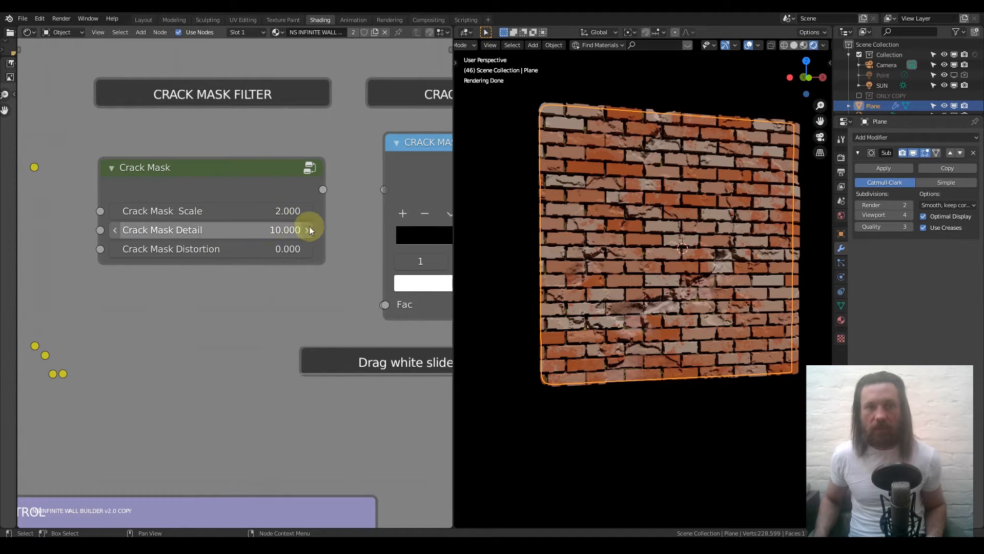
pyautogui.moveTo(309, 226); pyautogui.dragTo(253, 222, button='middle')
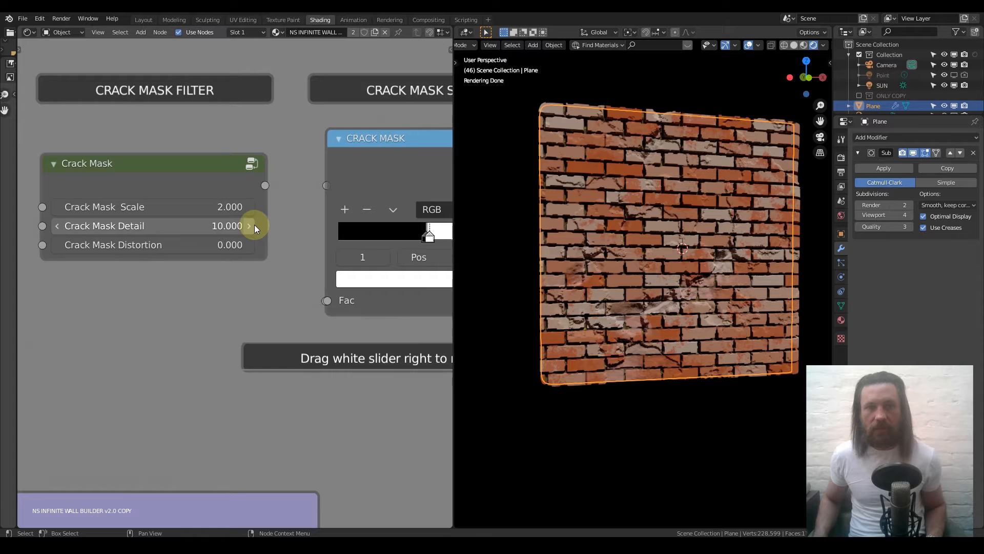
pyautogui.click(180, 205)
pyautogui.write('1')
pyautogui.press('Return')
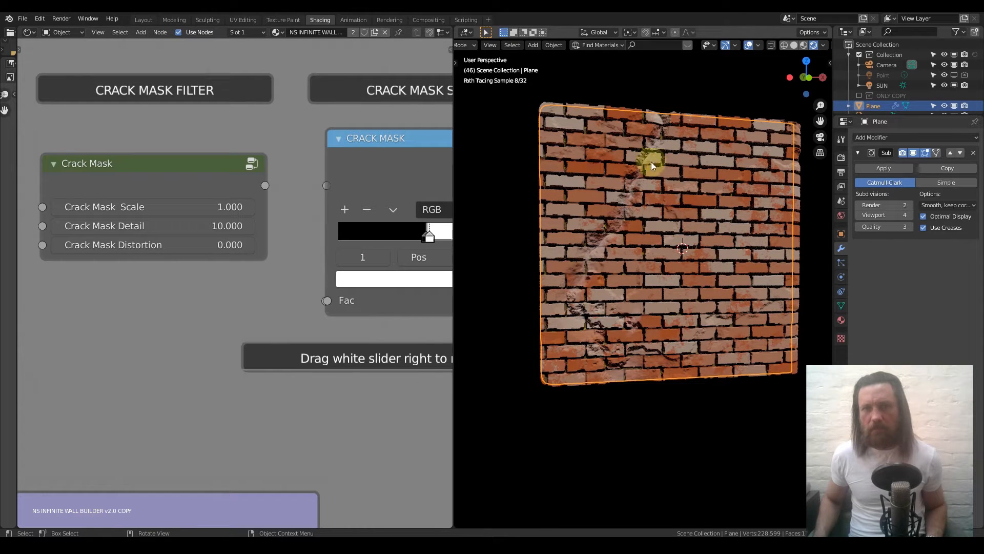
pyautogui.doubleClick(153, 207)
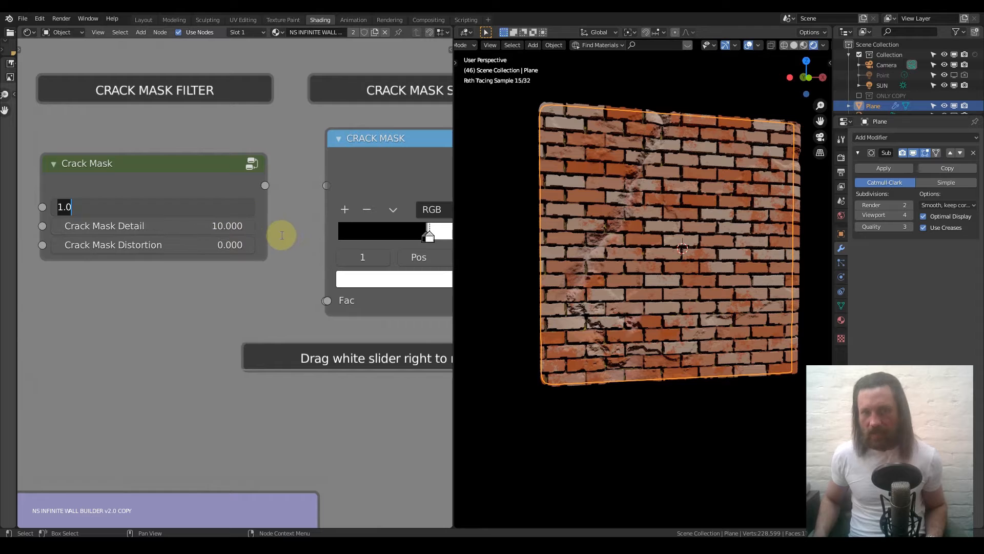
pyautogui.press('Return')
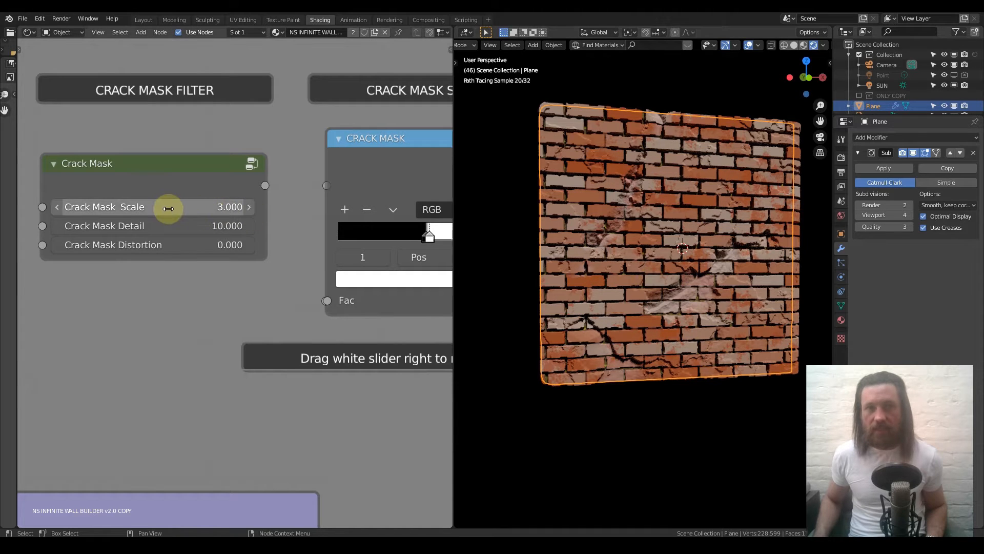
# Set the Crack Mask Scale to 5.000.
pyautogui.click(172, 207)
pyautogui.write('5')
pyautogui.press('Return')
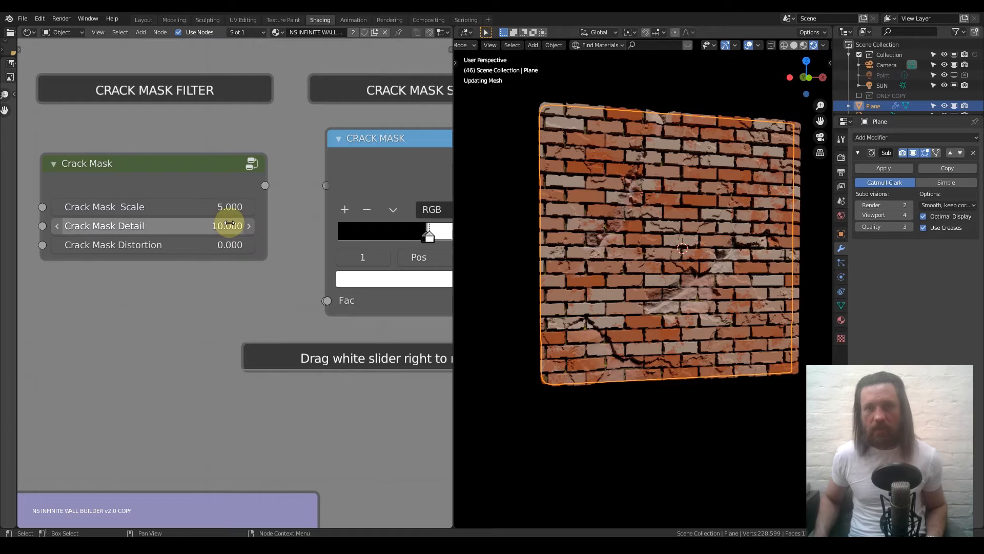
# Look over the layout of the crack, crack mask and bump control node groups.
pyautogui.scroll(-8, 198, 193)
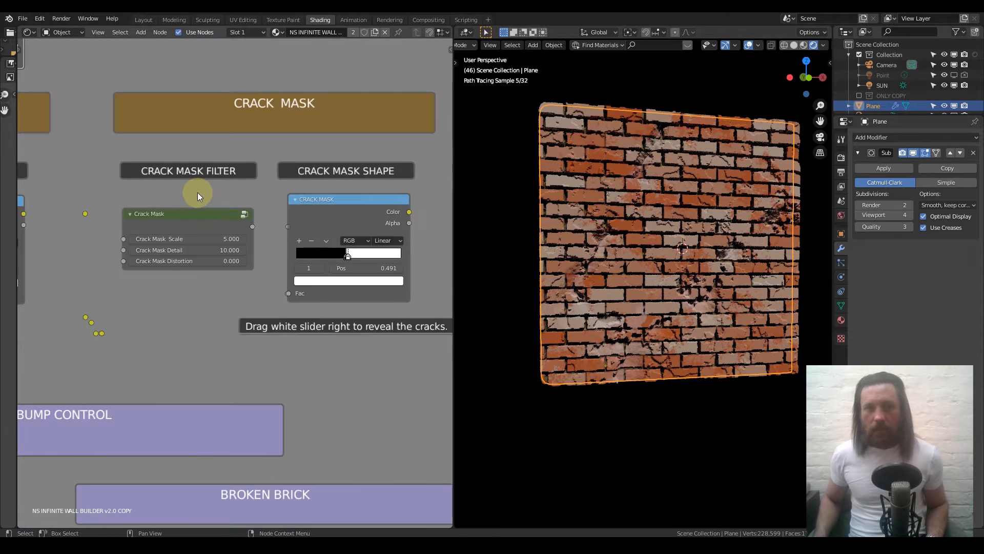
pyautogui.moveTo(235, 215); pyautogui.dragTo(304, 180, button='middle')
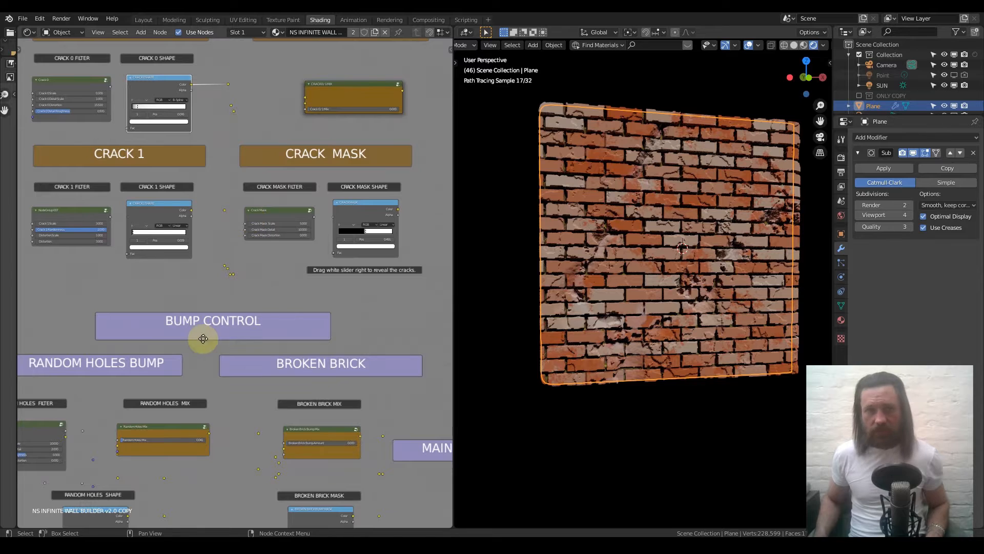
pyautogui.moveTo(154, 437); pyautogui.dragTo(244, 282, button='middle')
pyautogui.scroll(2, 234, 293)
pyautogui.moveTo(268, 212); pyautogui.dragTo(248, 248, button='middle')
pyautogui.moveTo(262, 179); pyautogui.dragTo(237, 426, button='middle')
pyautogui.scroll(-1, 308, 218)
pyautogui.scroll(-1, 336, 203)
pyautogui.moveTo(410, 287); pyautogui.dragTo(264, 230, button='middle')
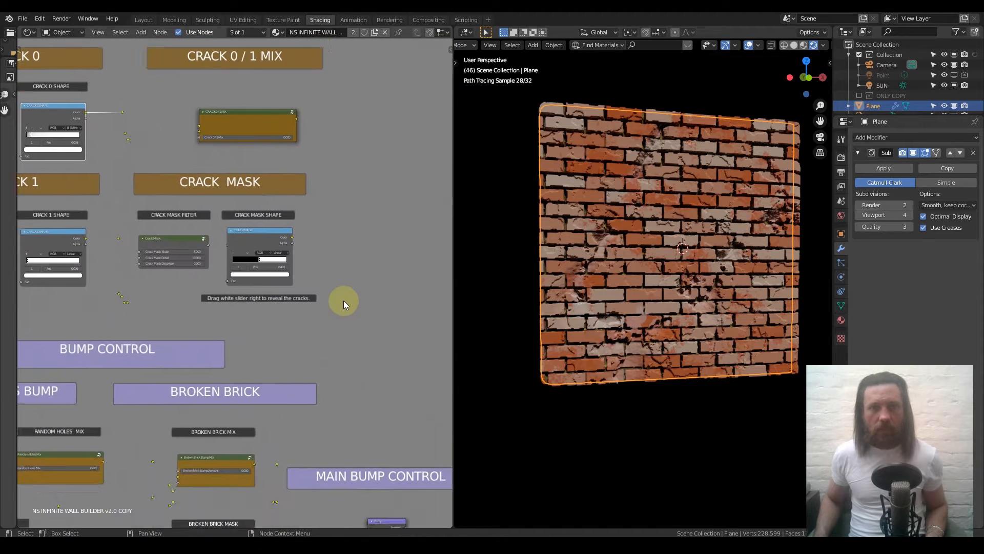
# Place the Crack Mask Shape ramp's black stop at 0.000 and its white stop at 0.045.
pyautogui.scroll(12, 344, 301)
pyautogui.moveTo(349, 205); pyautogui.dragTo(342, 260, button='middle')
pyautogui.scroll(2, 272, 279)
pyautogui.moveTo(288, 279); pyautogui.dragTo(113, 284)
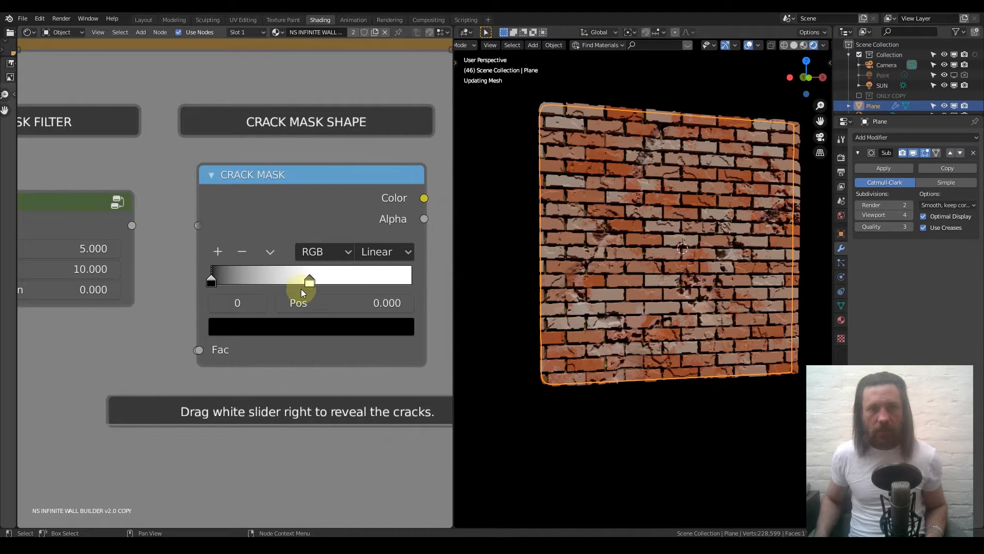
pyautogui.moveTo(310, 279); pyautogui.dragTo(218, 283)
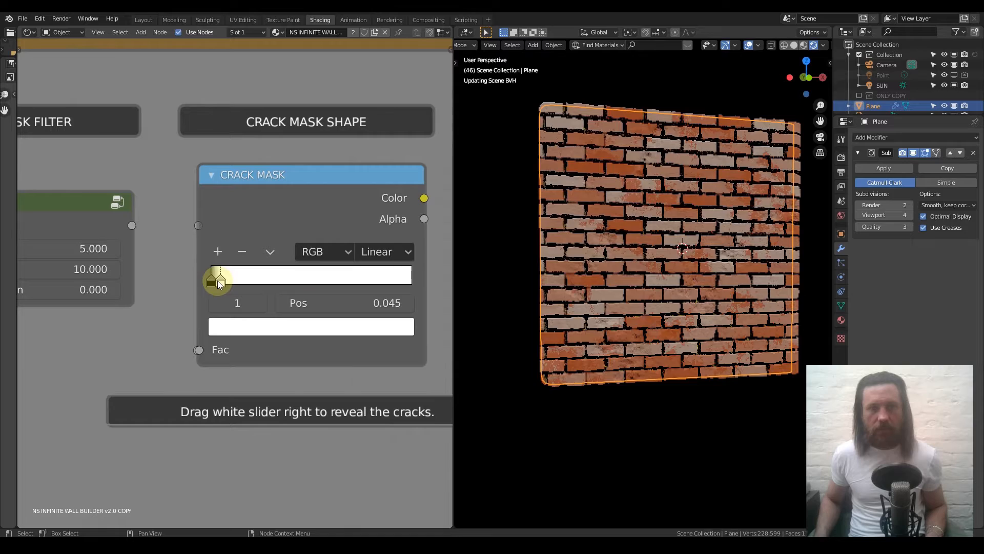
pyautogui.scroll(-5, 222, 279)
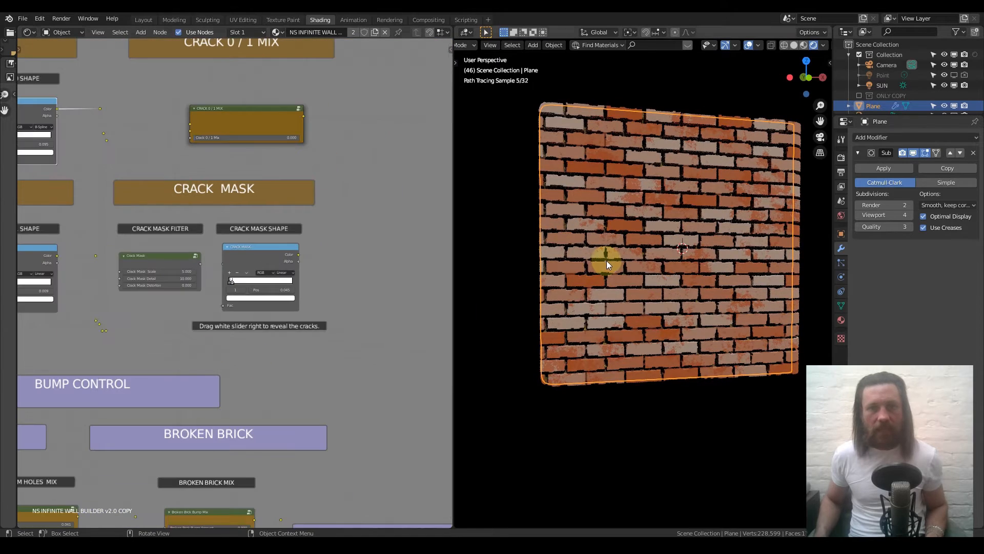
# Set the Strength and Distance of the main bump control's Bump node to 1.000 each.
pyautogui.scroll(5, 606, 260)
pyautogui.scroll(-3, 251, 215)
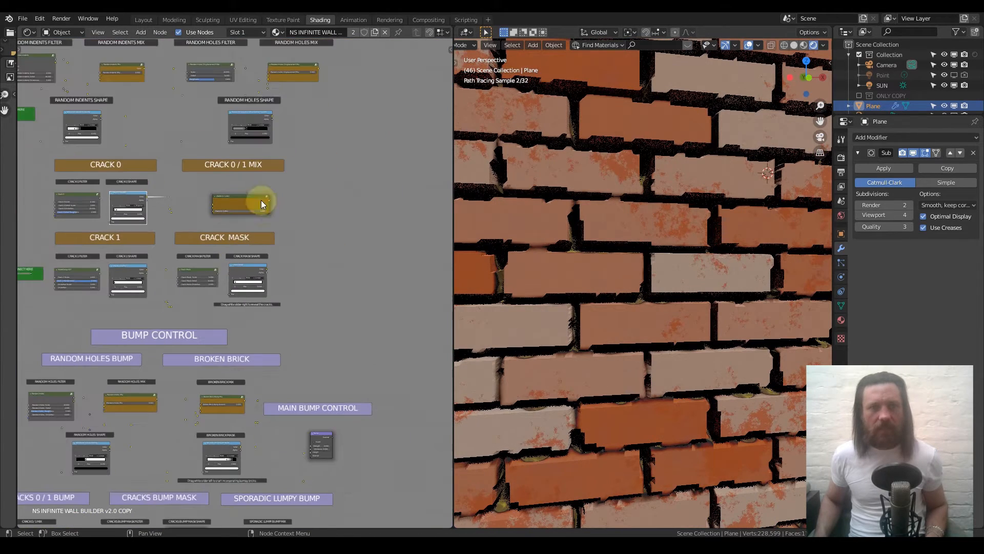
pyautogui.scroll(6, 307, 318)
pyautogui.scroll(2, 248, 277)
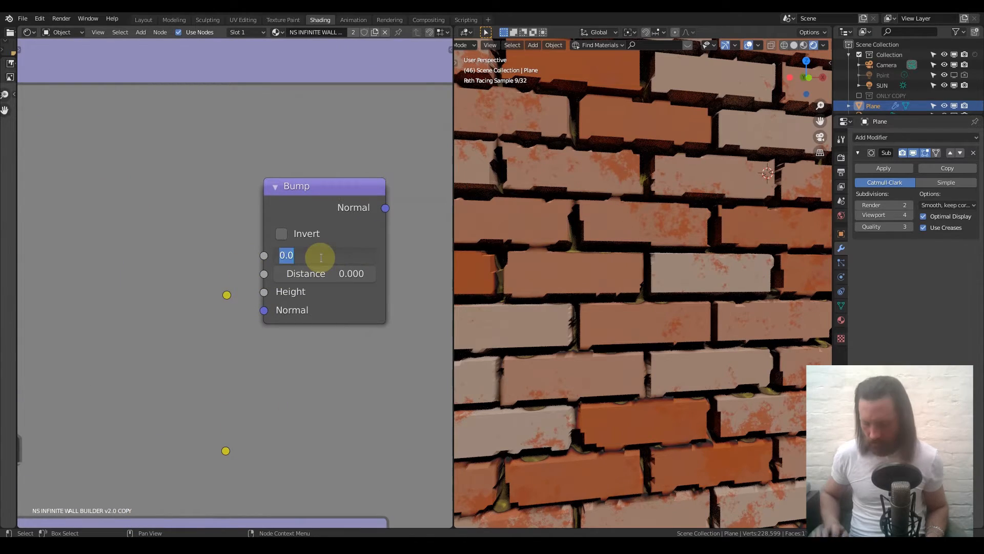
pyautogui.press('Tab')
pyautogui.write('1')
pyautogui.press('Return')
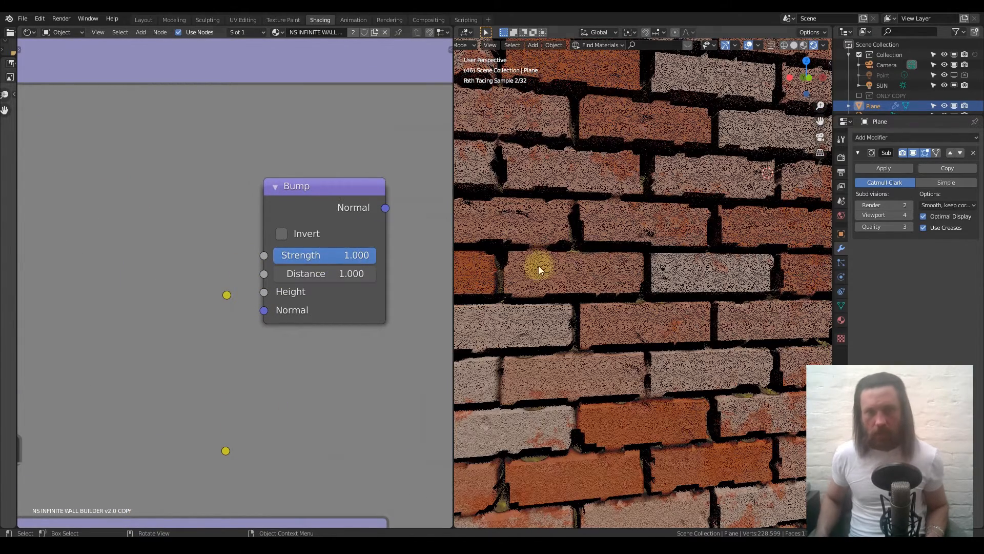
# Raise the Random Holes Mix in the bump control section to 1.000.
pyautogui.scroll(-1, 594, 252)
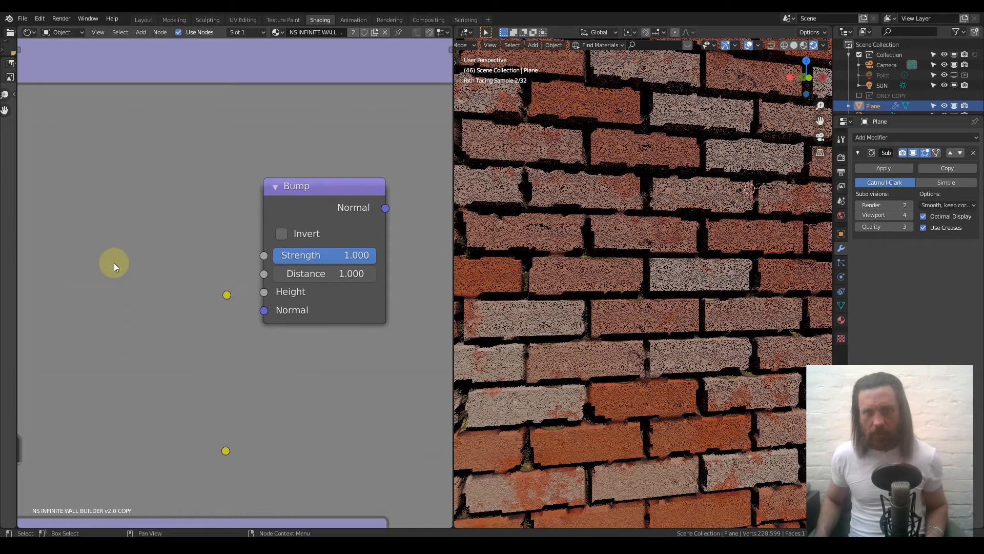
pyautogui.scroll(-1, 114, 262)
pyautogui.scroll(-4, 115, 262)
pyautogui.scroll(1, 659, 237)
pyautogui.keyDown('shift'); pyautogui.moveTo(660, 237); pyautogui.dragTo(659, 267, button='middle'); pyautogui.keyUp('shift')
pyautogui.scroll(-5, 53, 265)
pyautogui.moveTo(57, 264); pyautogui.dragTo(384, 283, button='middle')
pyautogui.scroll(3, 243, 223)
pyautogui.moveTo(220, 180); pyautogui.dragTo(367, 177)
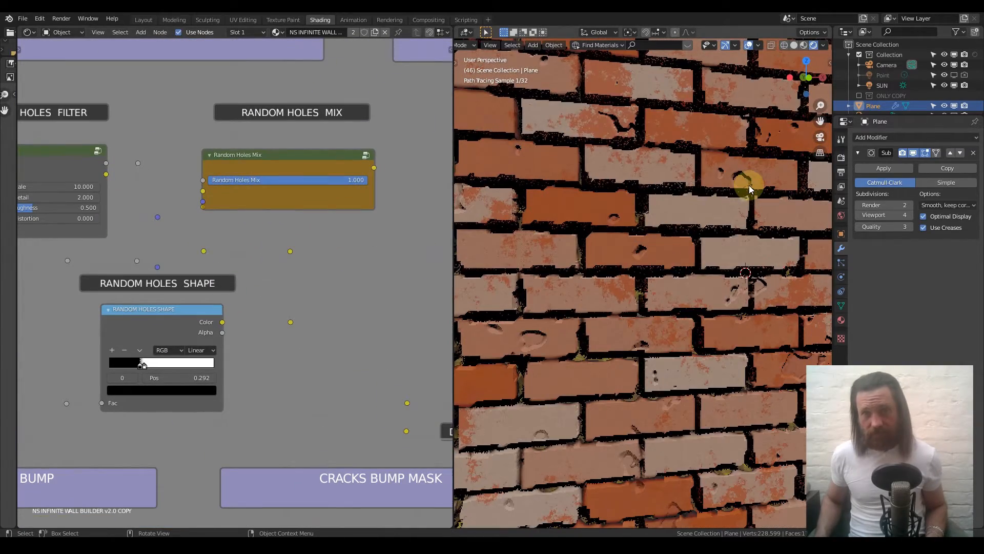
# Try a Random Holes Mix of 0.900 for the bump, and reduce it to 0.000.
pyautogui.scroll(-4, 214, 190)
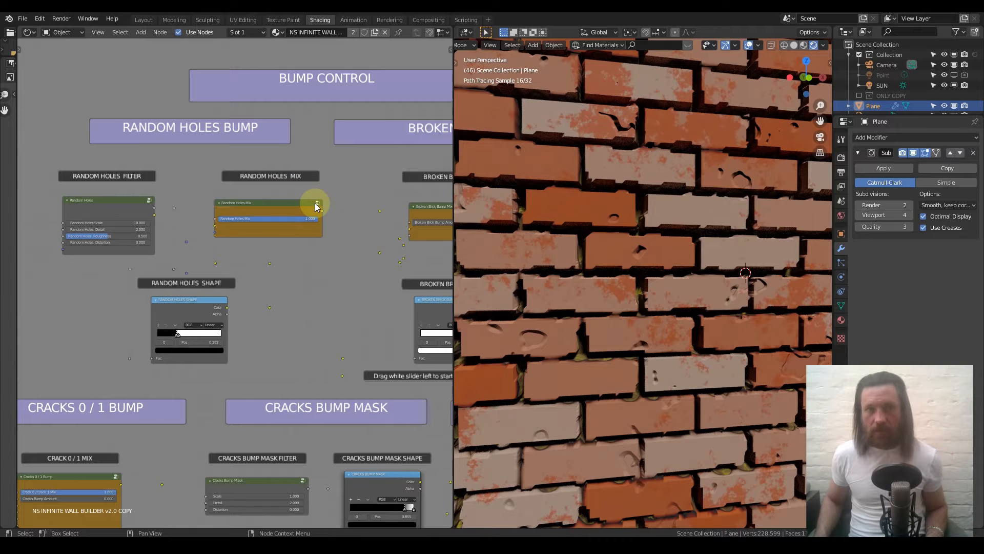
pyautogui.scroll(2, 290, 207)
pyautogui.doubleClick(289, 201)
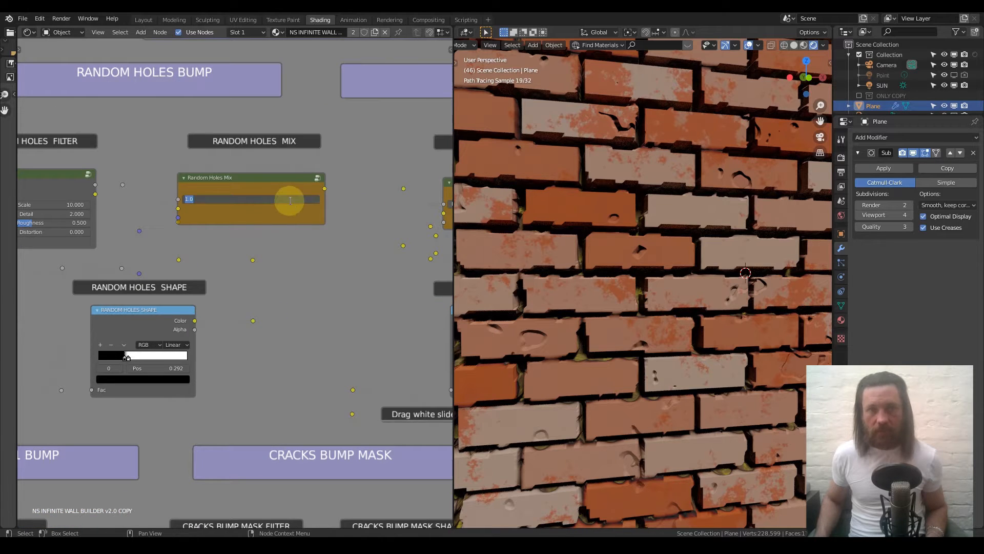
pyautogui.press('BackSpace')
pyautogui.press('Return')
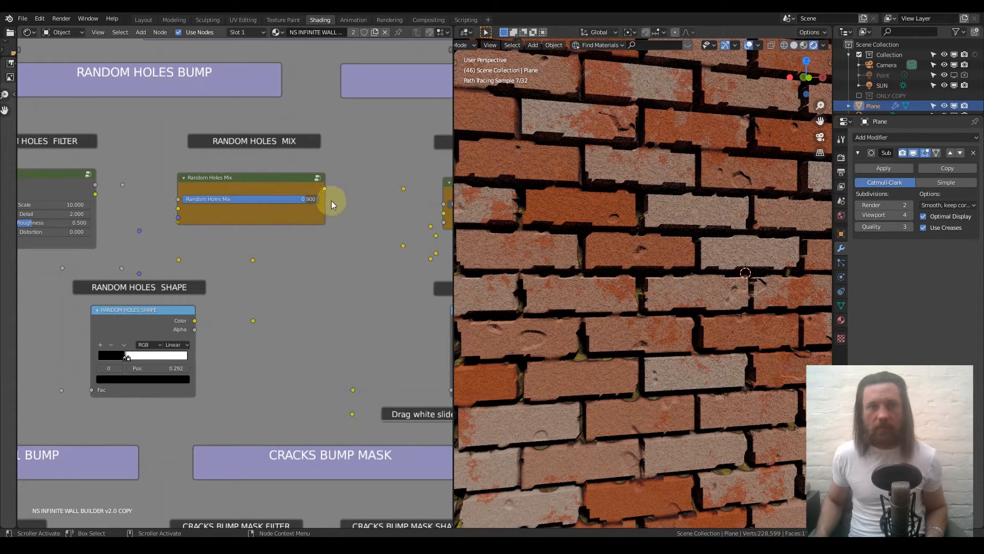
pyautogui.moveTo(304, 200); pyautogui.dragTo(134, 215)
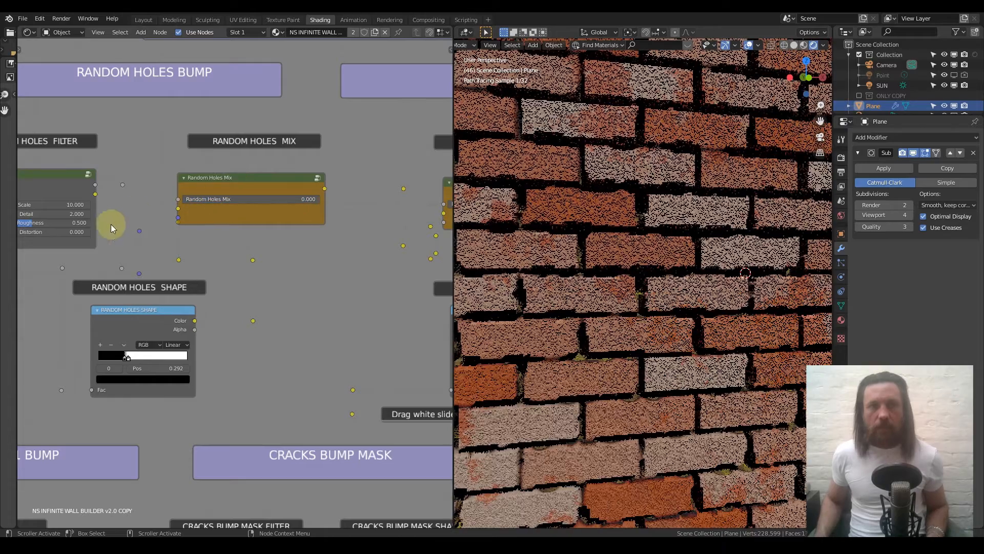
# Set the Broken Brick Bump Amount to 1.000 in the Broken Brick Bump Mix node.
pyautogui.moveTo(133, 215); pyautogui.dragTo(291, 213, button='middle')
pyautogui.scroll(-1, 319, 330)
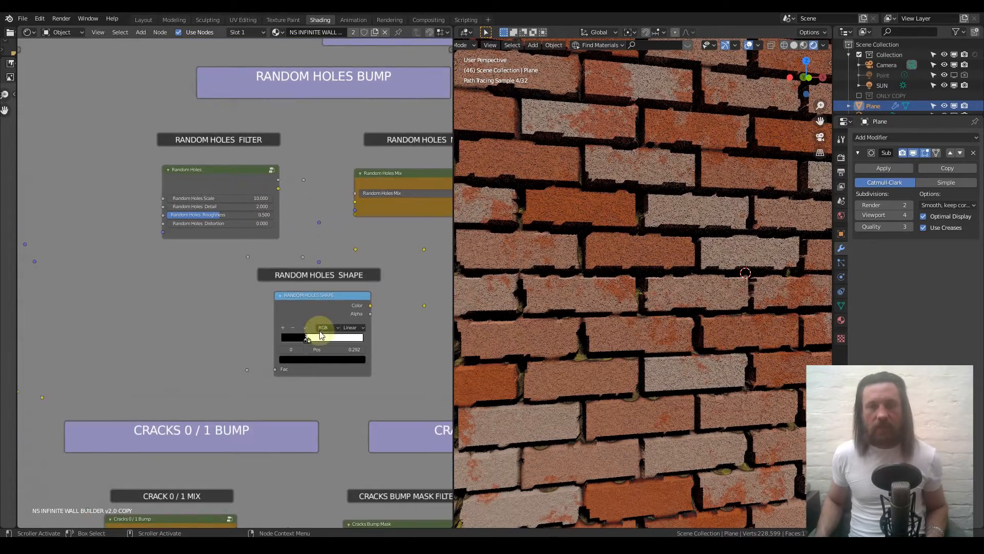
pyautogui.moveTo(318, 329); pyautogui.dragTo(258, 249, button='middle')
pyautogui.scroll(1, 352, 186)
pyautogui.scroll(-2, 218, 195)
pyautogui.keyDown('ctrl'); pyautogui.hscroll(4, 226, 186); pyautogui.keyUp('ctrl')
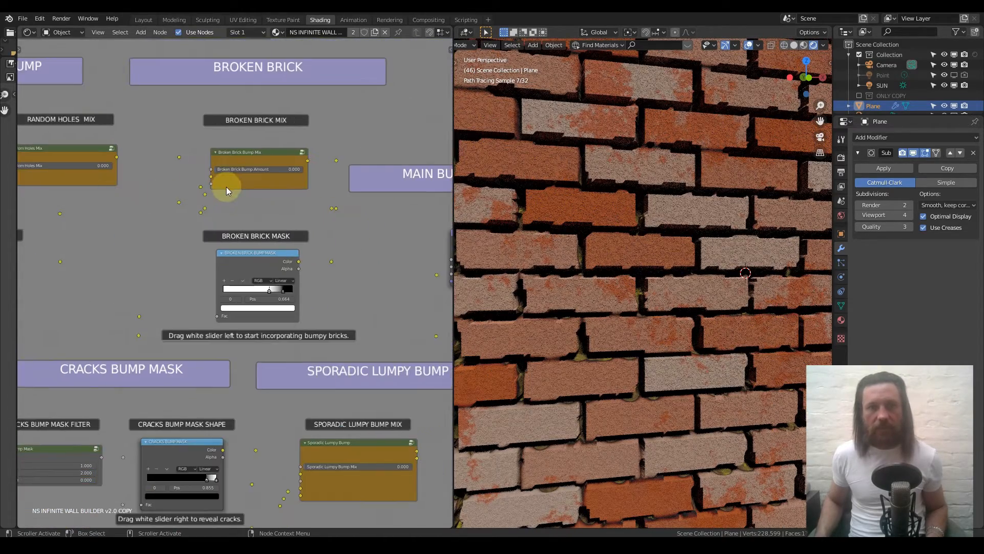
pyautogui.scroll(2, 244, 147)
pyautogui.scroll(1, 211, 218)
pyautogui.scroll(1, 211, 218)
pyautogui.click(163, 143)
pyautogui.write('1')
pyautogui.press('Return')
pyautogui.scroll(-1, 342, 198)
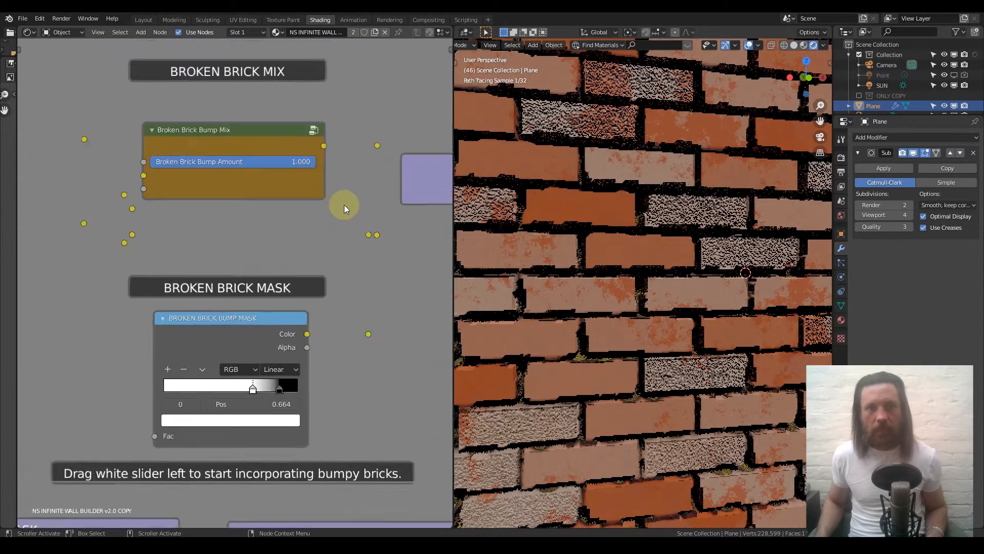
# Move the Random Extrusion Control ramp's white stop to 0.513 to vary the brick height, and inspect the wall's corner.
pyautogui.scroll(-4, 343, 198)
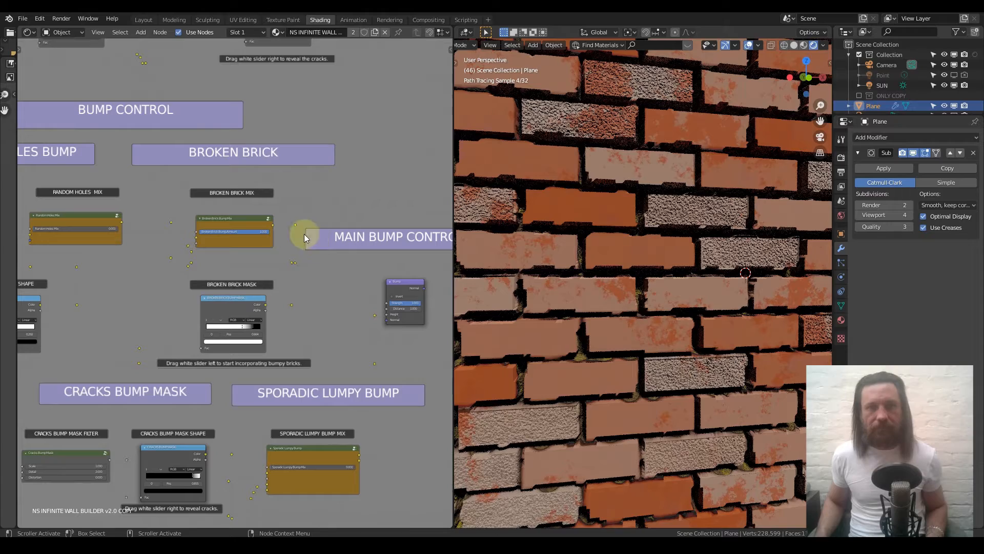
pyautogui.scroll(-4, 664, 167)
pyautogui.moveTo(121, 215); pyautogui.dragTo(382, 335, button='middle')
pyautogui.scroll(-9, 200, 216)
pyautogui.moveTo(218, 271); pyautogui.dragTo(287, 359, button='middle')
pyautogui.moveTo(189, 147); pyautogui.dragTo(180, 236, button='middle')
pyautogui.scroll(8, 236, 224)
pyautogui.scroll(1, 179, 236)
pyautogui.moveTo(174, 239); pyautogui.dragTo(266, 240)
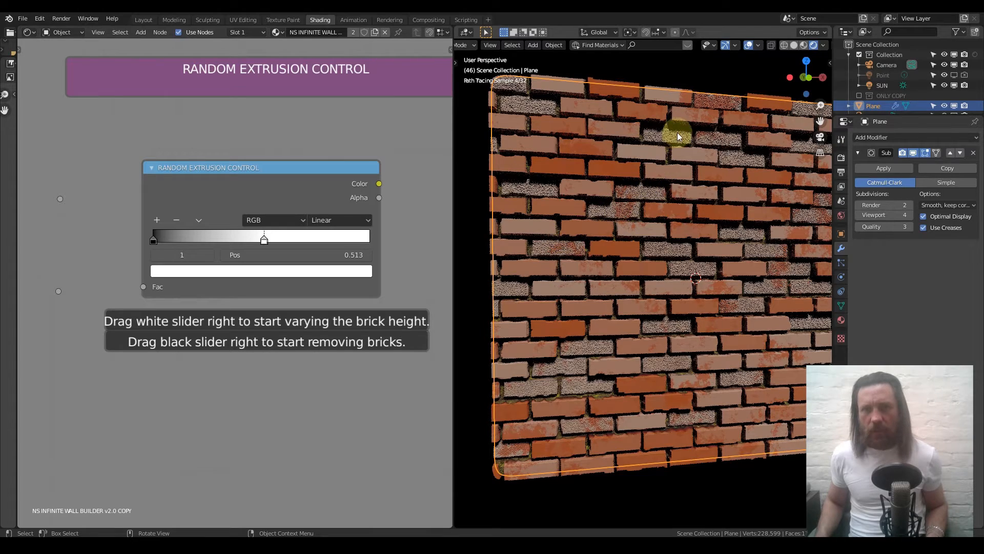
pyautogui.moveTo(710, 285); pyautogui.dragTo(561, 318, button='middle')
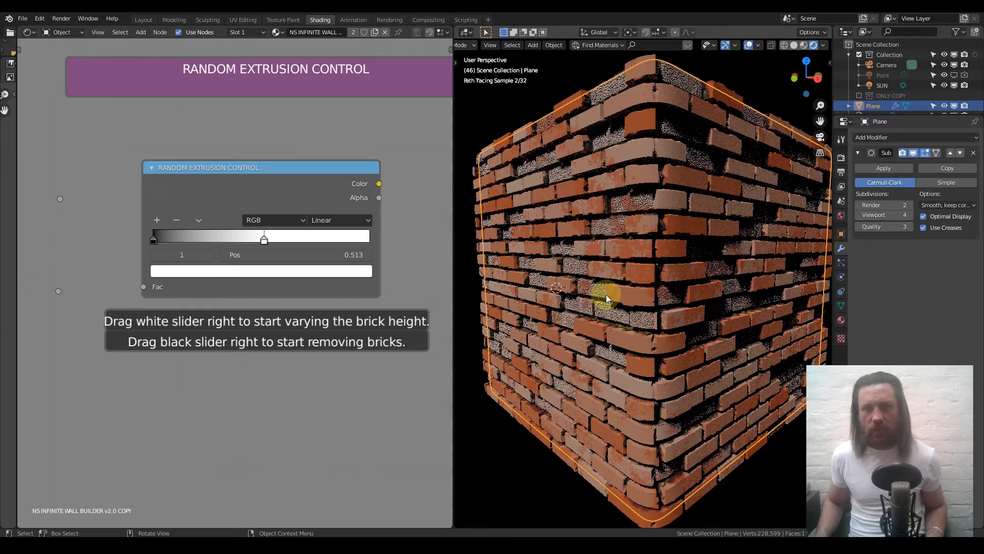
# Try the Broken Brick Bump Mask ramp's white stop at 0.000, 0.118 and 0.255.
pyautogui.scroll(-3, 298, 261)
pyautogui.scroll(-7, 307, 268)
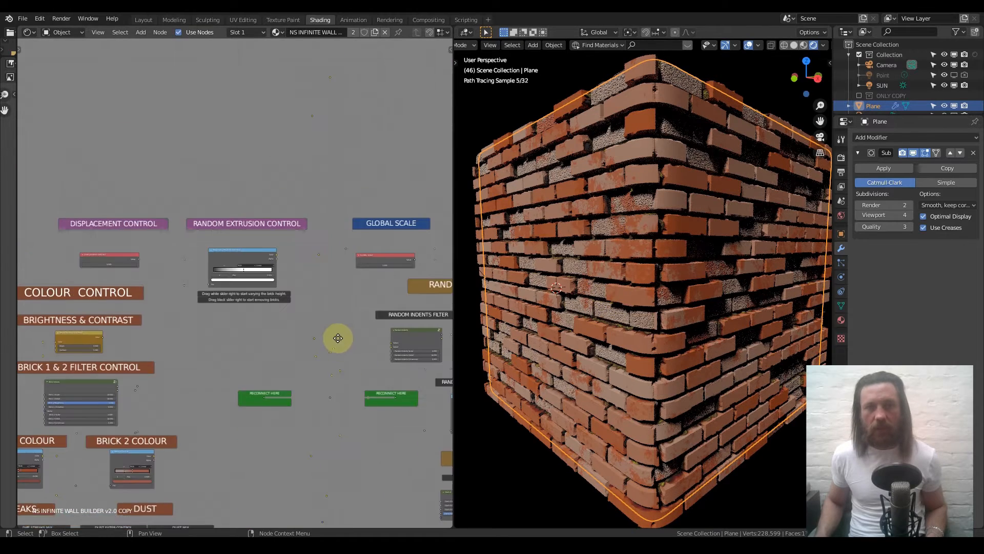
pyautogui.moveTo(338, 338); pyautogui.dragTo(277, 172, button='middle')
pyautogui.moveTo(286, 246); pyautogui.dragTo(181, 163, button='middle')
pyautogui.moveTo(408, 255); pyautogui.dragTo(314, 285, button='middle')
pyautogui.scroll(3, 314, 285)
pyautogui.scroll(3, 623, 274)
pyautogui.moveTo(610, 275); pyautogui.dragTo(759, 219, button='middle')
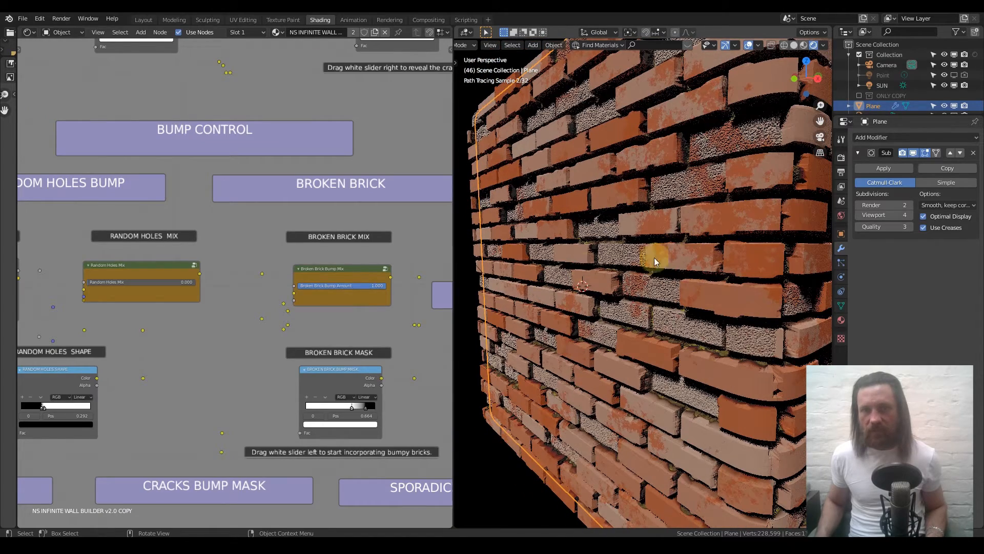
pyautogui.moveTo(358, 303)
pyautogui.mouseDown(button='middle')
pyautogui.moveTo(282, 222)
pyautogui.moveTo(242, 233)
pyautogui.moveTo(227, 215)
pyautogui.mouseUp(button='middle')
pyautogui.scroll(2, 321, 253)
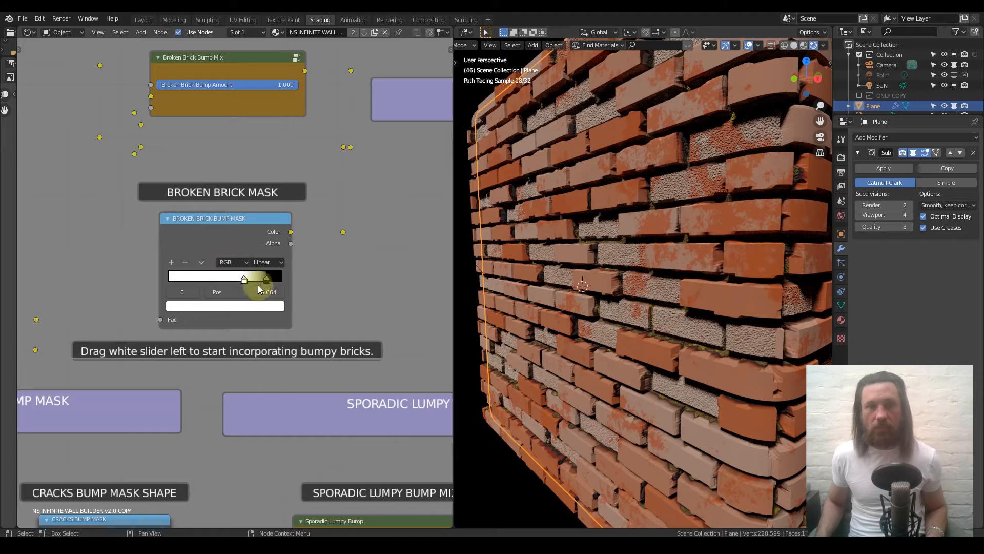
pyautogui.moveTo(183, 277); pyautogui.dragTo(151, 276)
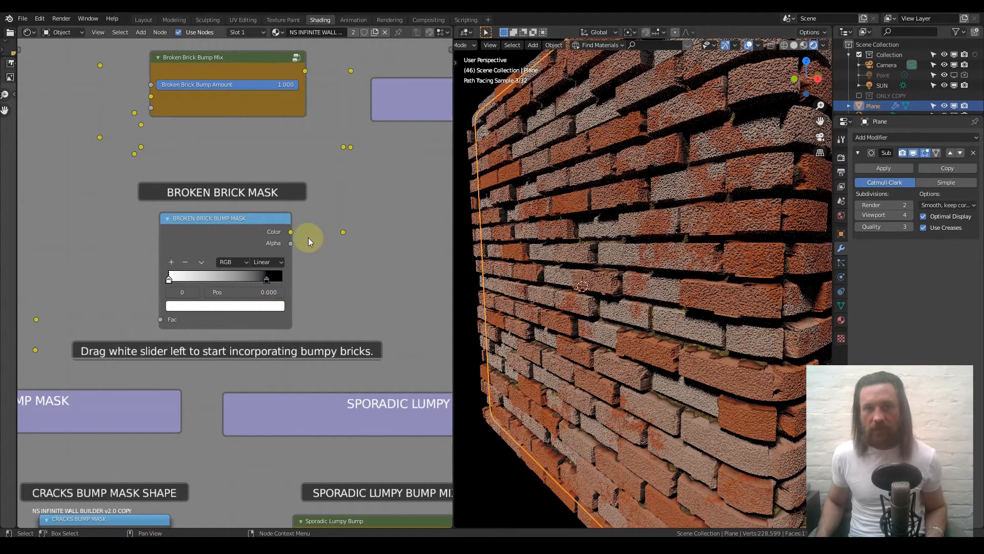
pyautogui.moveTo(170, 277); pyautogui.dragTo(182, 278)
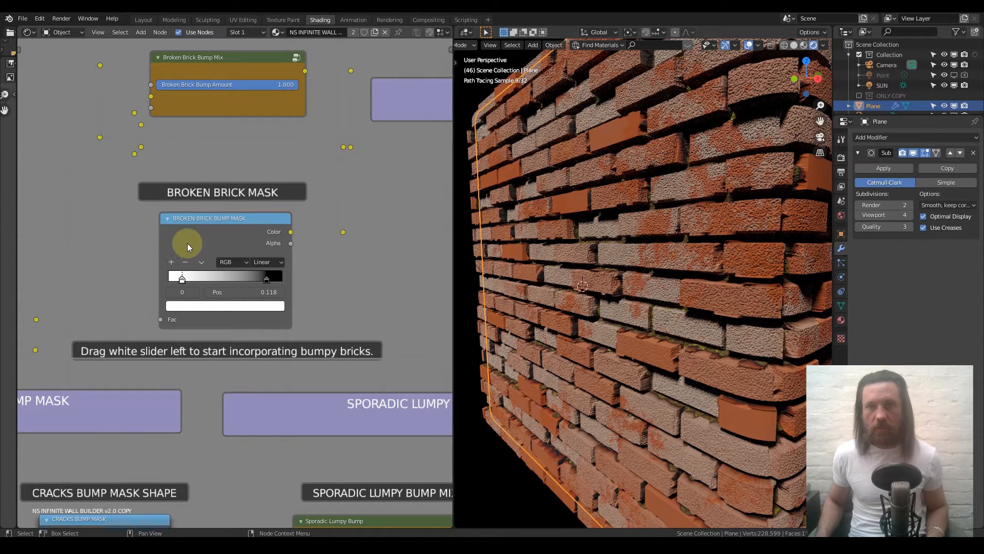
pyautogui.click(199, 279)
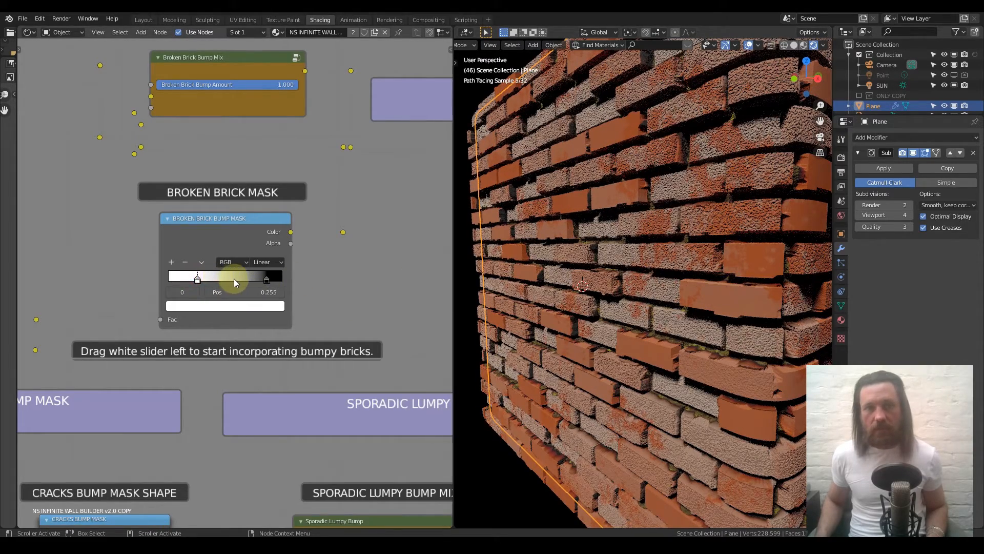
# Move the Broken Brick Bump Mask ramp's white stop to 0.764 and inspect the bumpy bricks on the wall.
pyautogui.moveTo(197, 279); pyautogui.dragTo(248, 279)
pyautogui.click(256, 279)
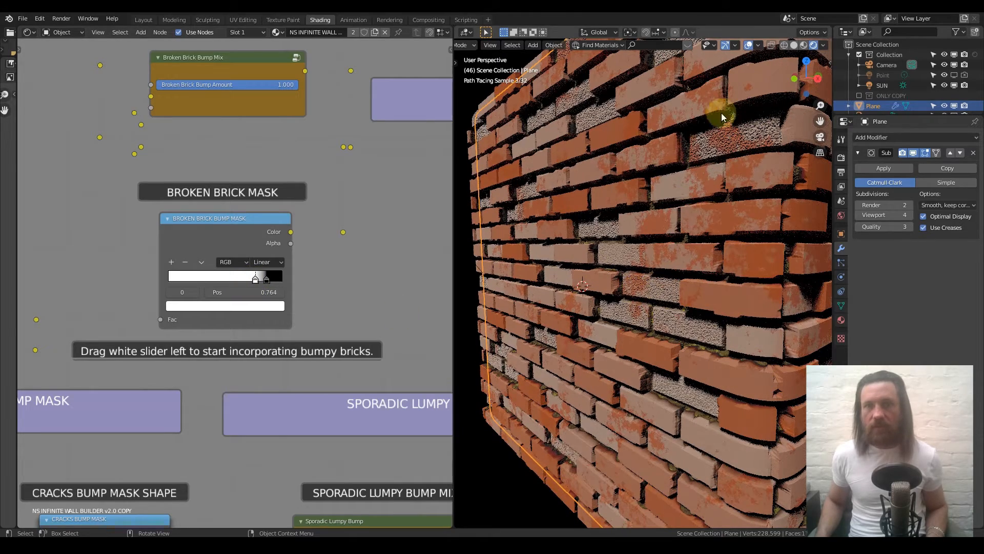
pyautogui.scroll(3, 638, 143)
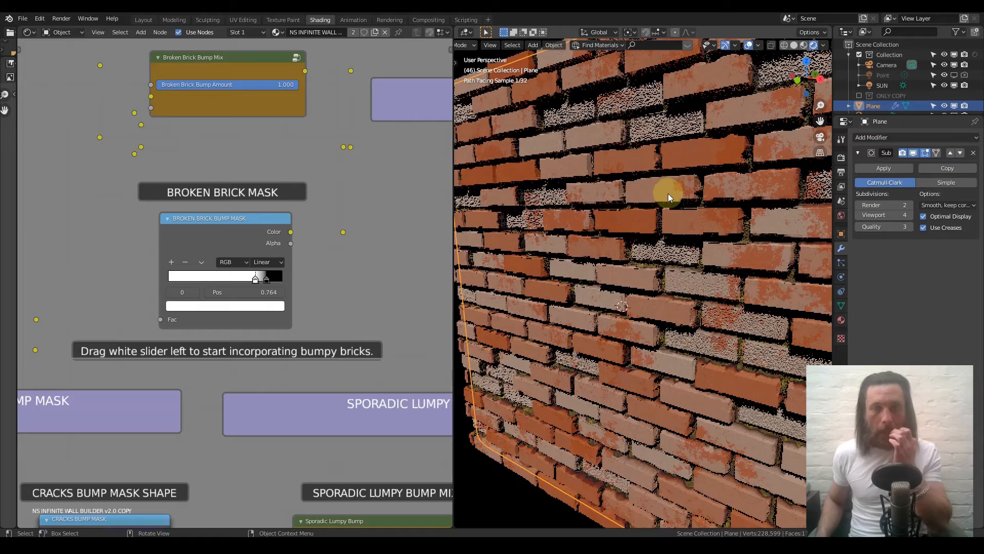
pyautogui.scroll(-5, 666, 204)
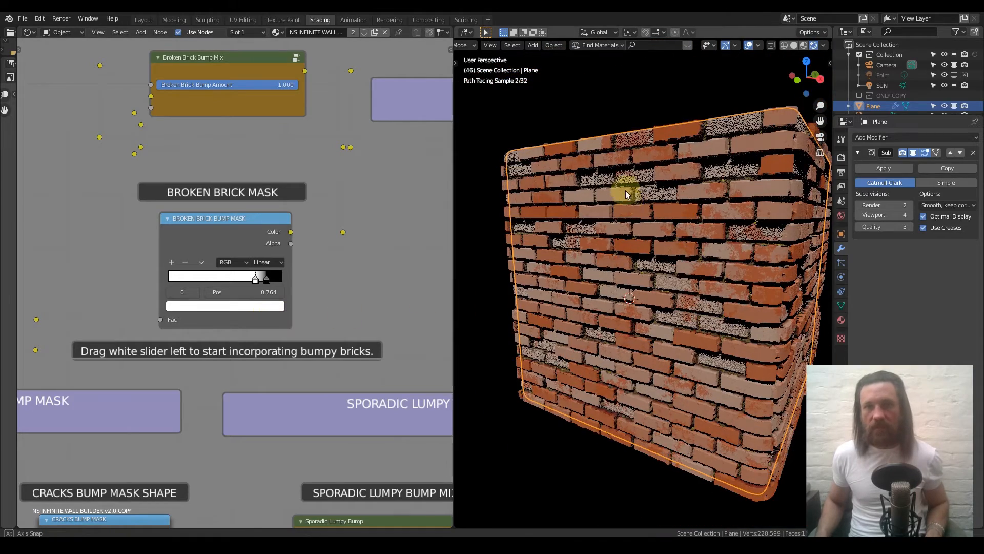
pyautogui.moveTo(624, 208); pyautogui.dragTo(610, 182, button='middle')
# Set the Random Holes Mix in the bump control section to 1.
pyautogui.scroll(-4, 230, 293)
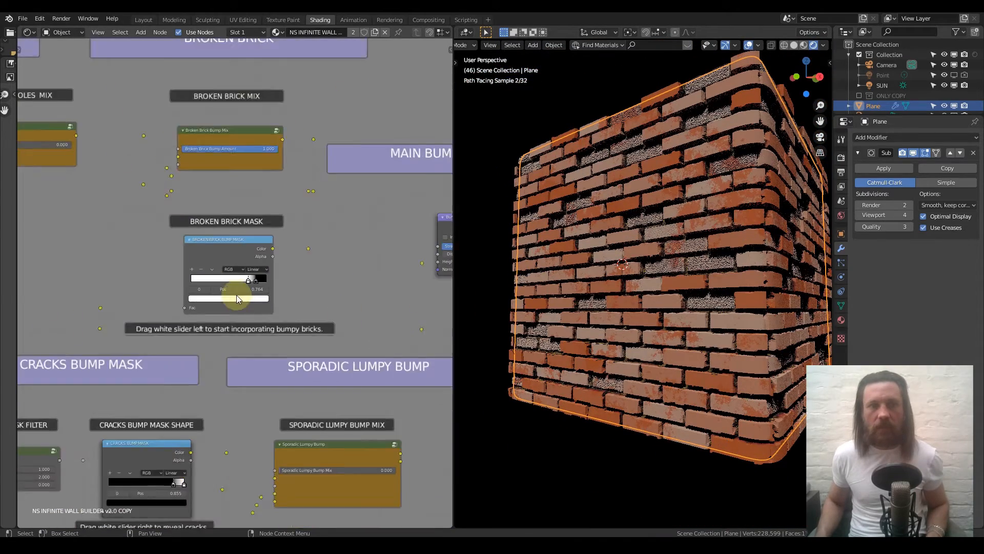
pyautogui.keyDown('shift'); pyautogui.scroll(-3, 221, 287); pyautogui.keyUp('shift')
pyautogui.keyDown('shift'); pyautogui.scroll(6, 235, 351); pyautogui.keyUp('shift')
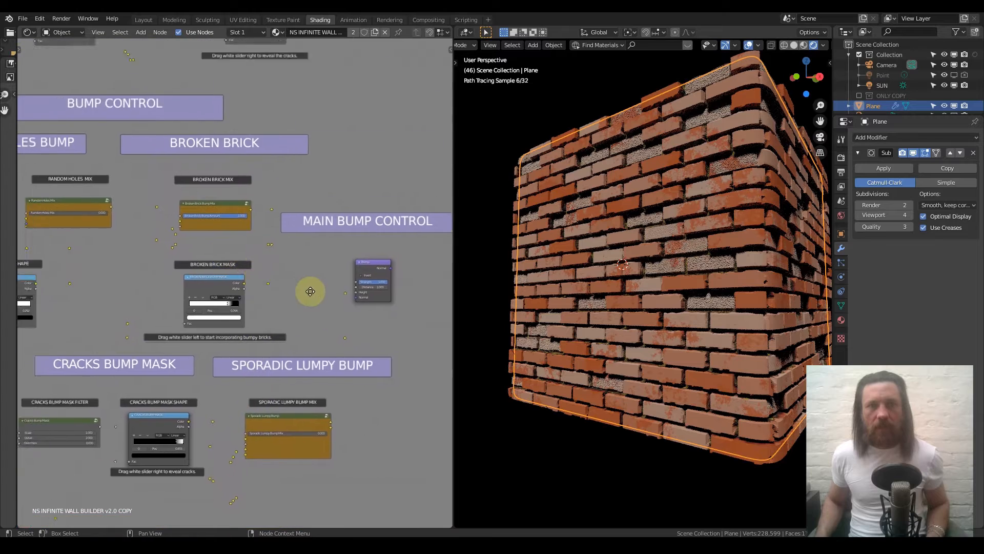
pyautogui.scroll(4, 317, 292)
pyautogui.scroll(5, 317, 292)
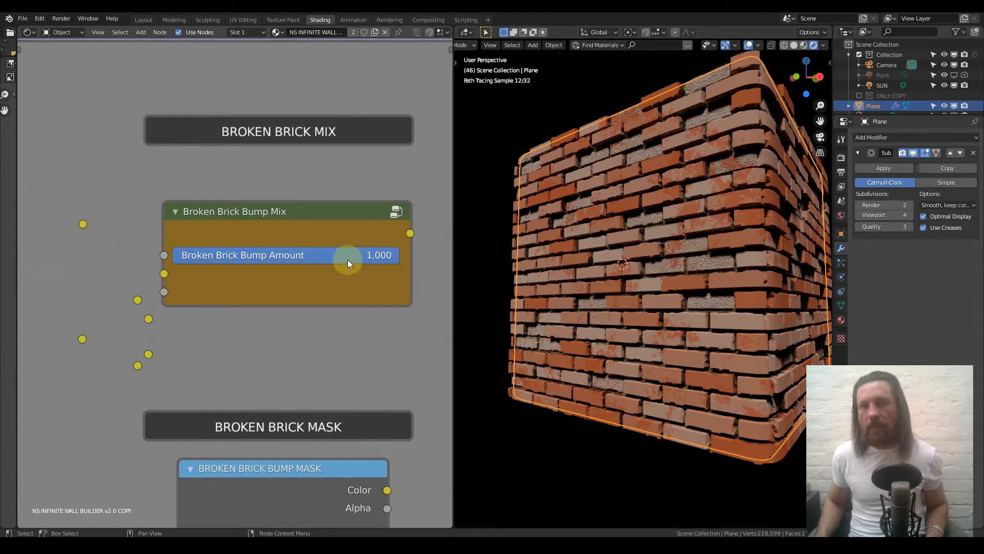
pyautogui.moveTo(103, 262); pyautogui.dragTo(396, 272, button='middle')
pyautogui.click(121, 254)
pyautogui.press('BackSpace')
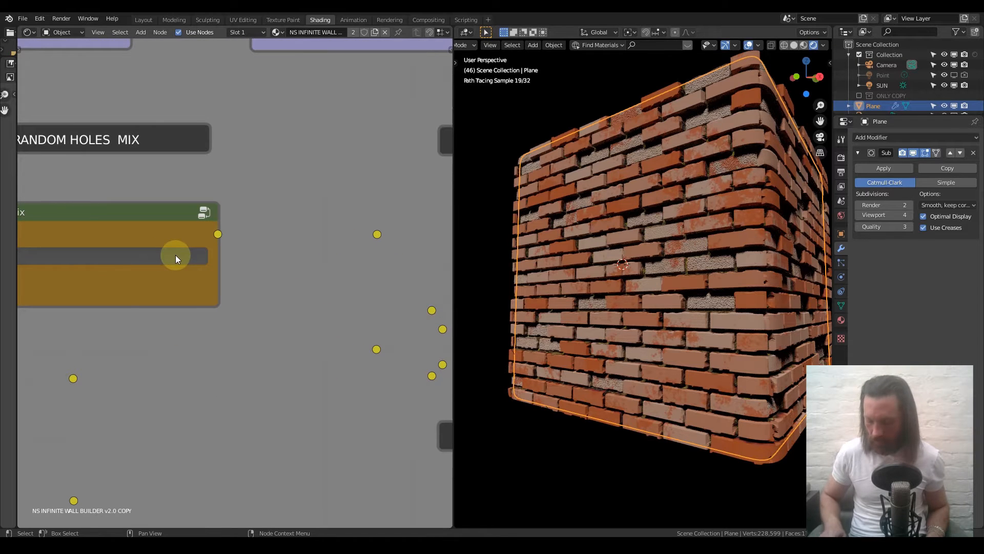
pyautogui.write('1')
pyautogui.press('Return')
# Set the Broken Brick Bump Amount to 0.900 and examine the wall up close.
pyautogui.moveTo(405, 228); pyautogui.dragTo(218, 245, button='middle')
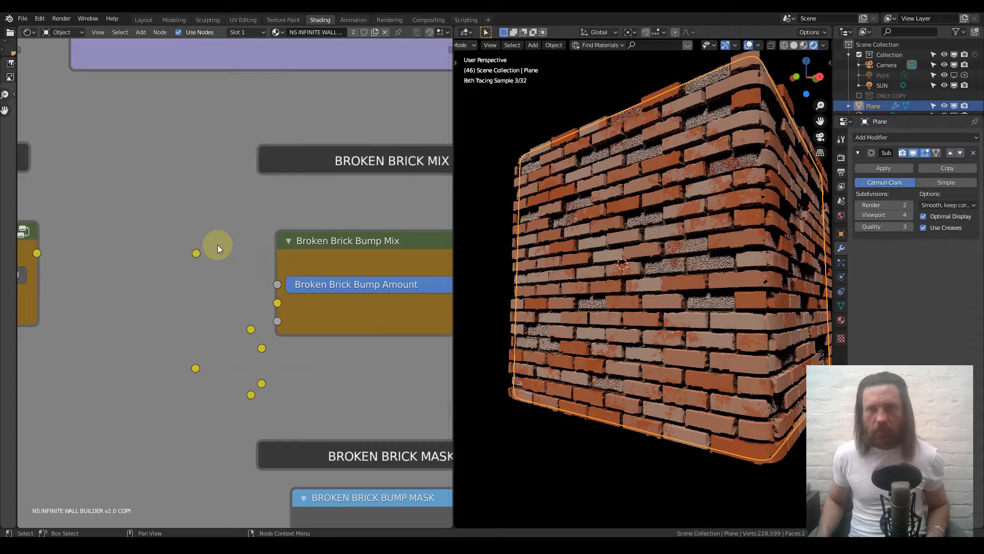
pyautogui.moveTo(361, 284); pyautogui.dragTo(242, 283, button='middle')
pyautogui.click(281, 279)
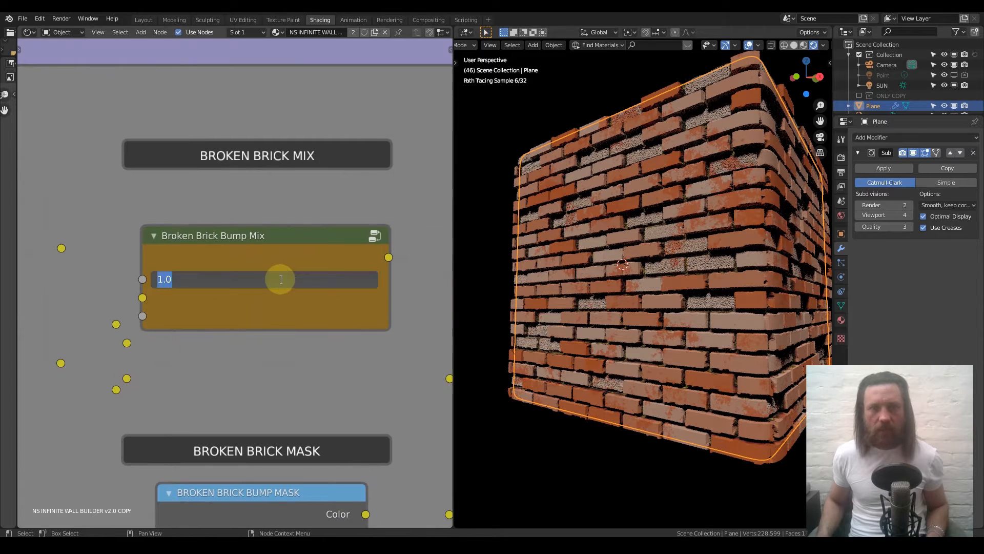
pyautogui.write('.9')
pyautogui.press('Return')
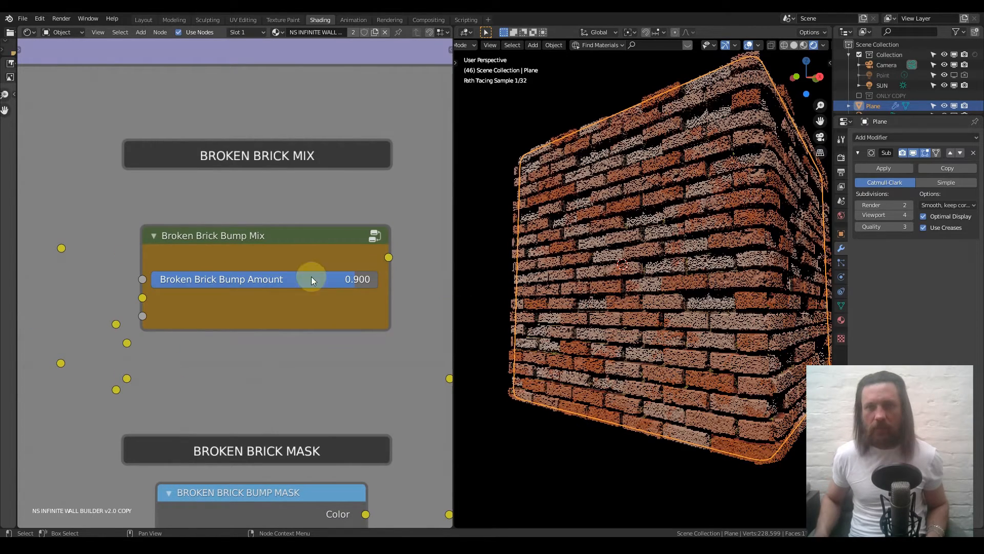
pyautogui.scroll(5, 694, 269)
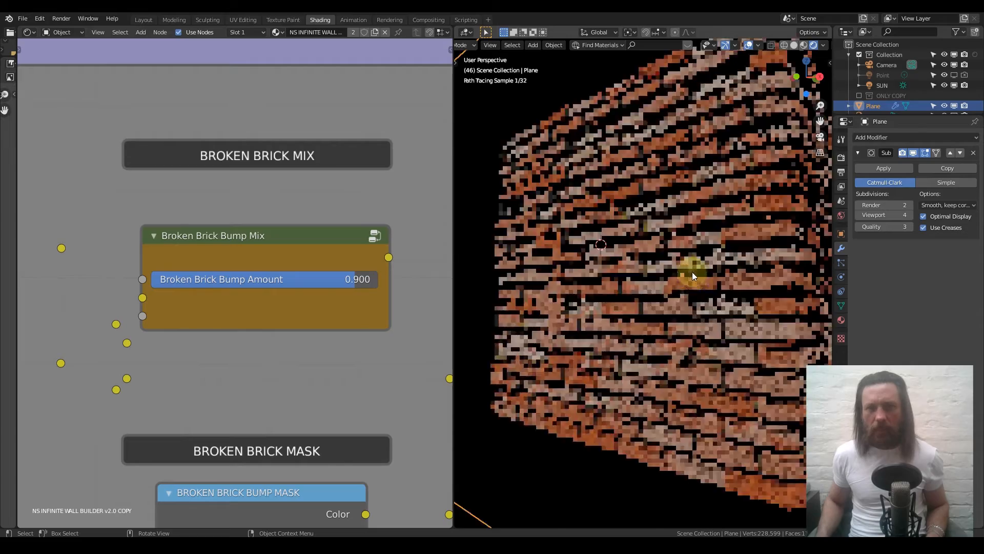
# Set both the Random Holes Mix and the Broken Brick Bump Amount to 0.000.
pyautogui.scroll(-5, 555, 293)
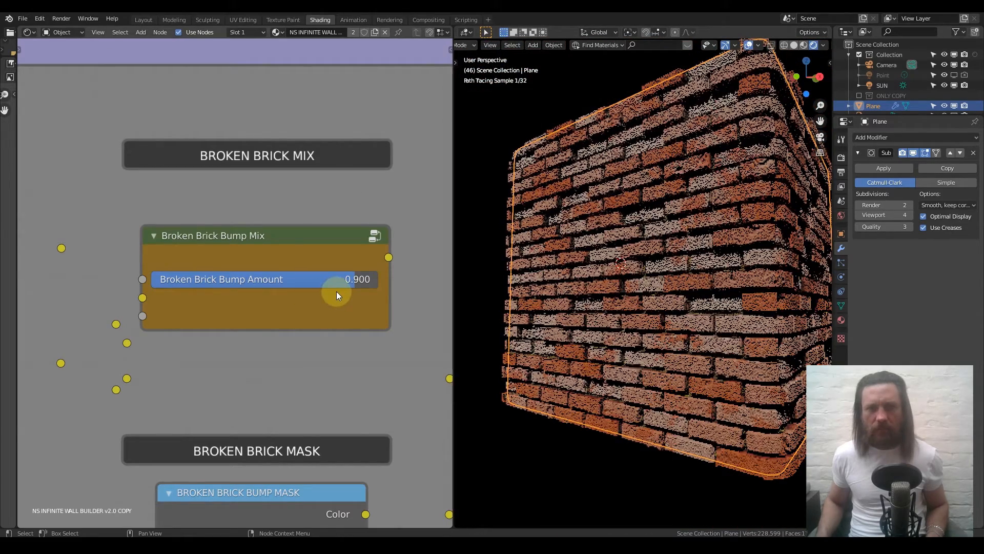
pyautogui.scroll(-4, 286, 369)
pyautogui.moveTo(279, 399); pyautogui.dragTo(291, 269, button='middle')
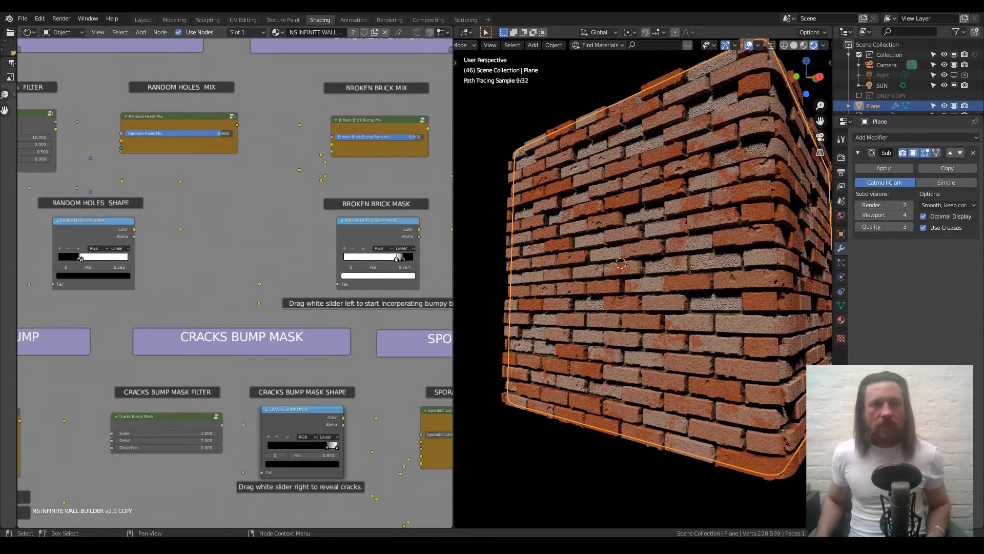
pyautogui.moveTo(217, 133); pyautogui.dragTo(125, 133)
pyautogui.moveTo(408, 142); pyautogui.dragTo(336, 142)
# Examine the brick surface up close and review the Cracks Bump Mask and Cracks 0 / 1 Bump controls.
pyautogui.moveTo(333, 319); pyautogui.dragTo(268, 256, button='middle')
pyautogui.scroll(5, 697, 321)
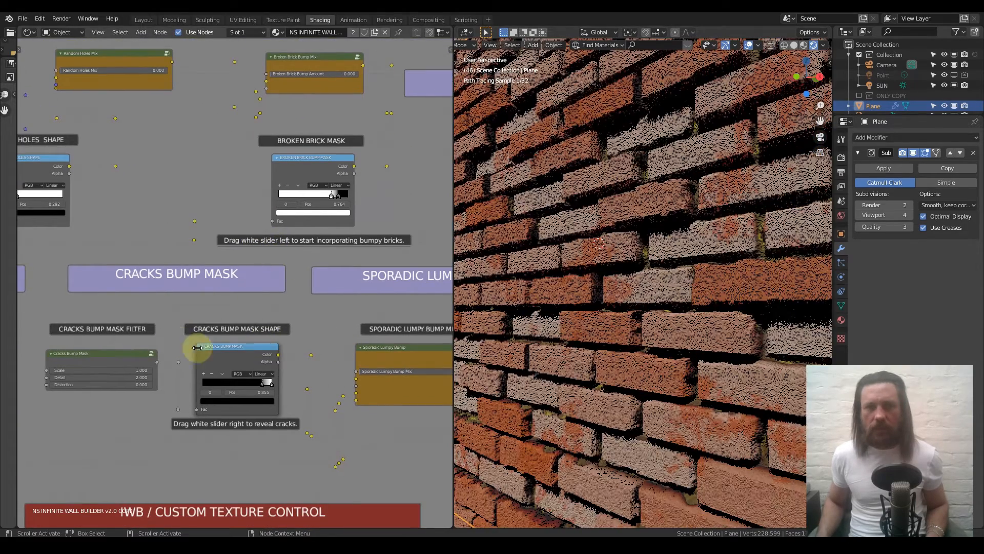
pyautogui.scroll(4, 187, 349)
pyautogui.moveTo(222, 297); pyautogui.dragTo(397, 290, button='middle')
pyautogui.scroll(1, 212, 318)
pyautogui.scroll(-9, 212, 320)
pyautogui.scroll(1, 193, 288)
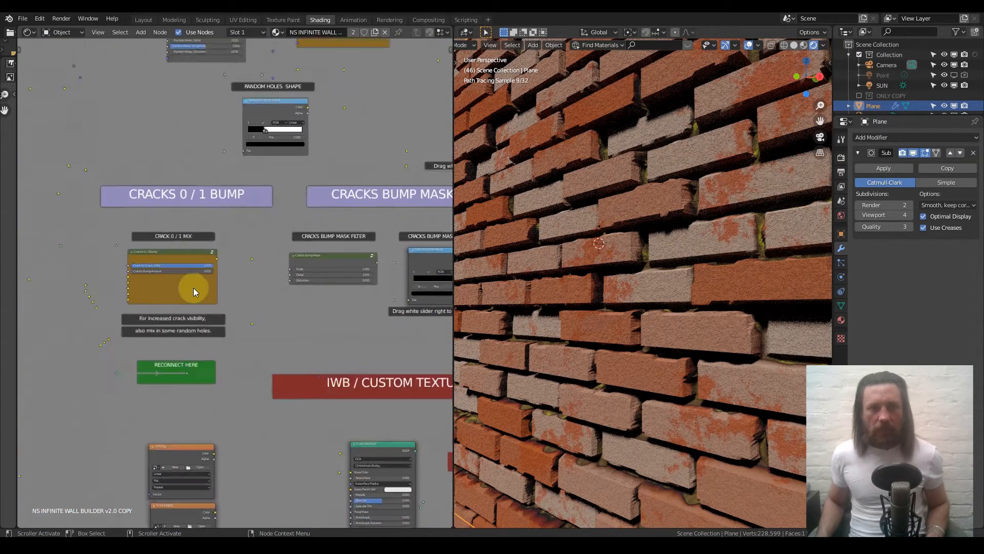
pyautogui.scroll(3, 193, 288)
pyautogui.moveTo(193, 287); pyautogui.dragTo(281, 274, button='middle')
pyautogui.scroll(1, 276, 277)
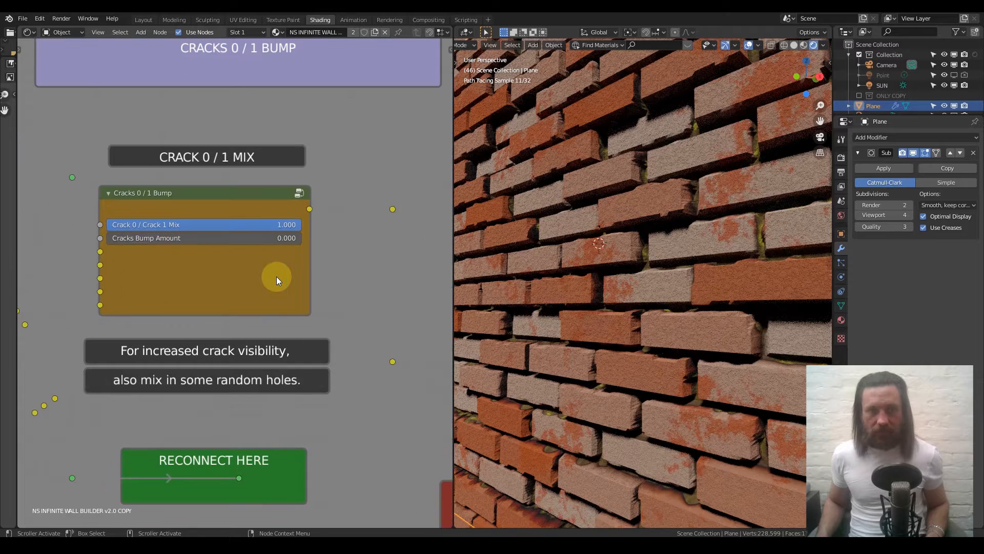
# Set the Cracks Bump Amount in the Cracks 0 / 1 Bump node to 1.000 and inspect the wall.
pyautogui.scroll(-12, 255, 250)
pyautogui.moveTo(296, 241); pyautogui.dragTo(288, 147, button='middle')
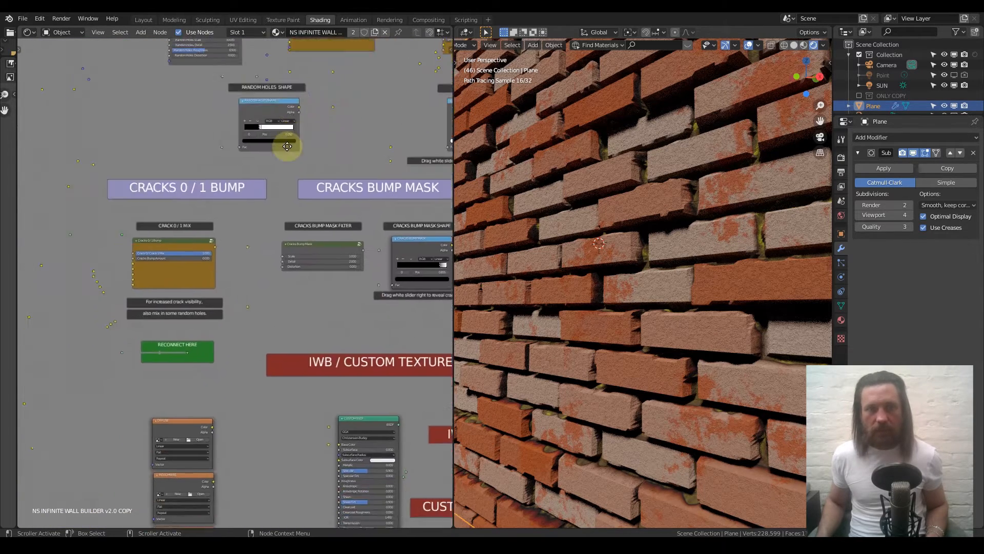
pyautogui.moveTo(237, 173); pyautogui.dragTo(252, 416, button='middle')
pyautogui.moveTo(195, 388); pyautogui.dragTo(192, 248, button='middle')
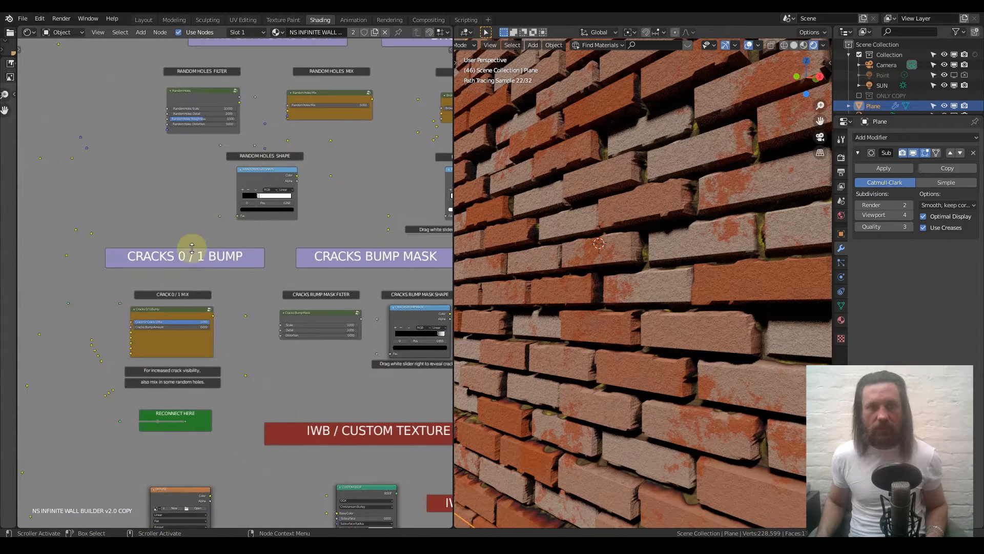
pyautogui.scroll(5, 220, 333)
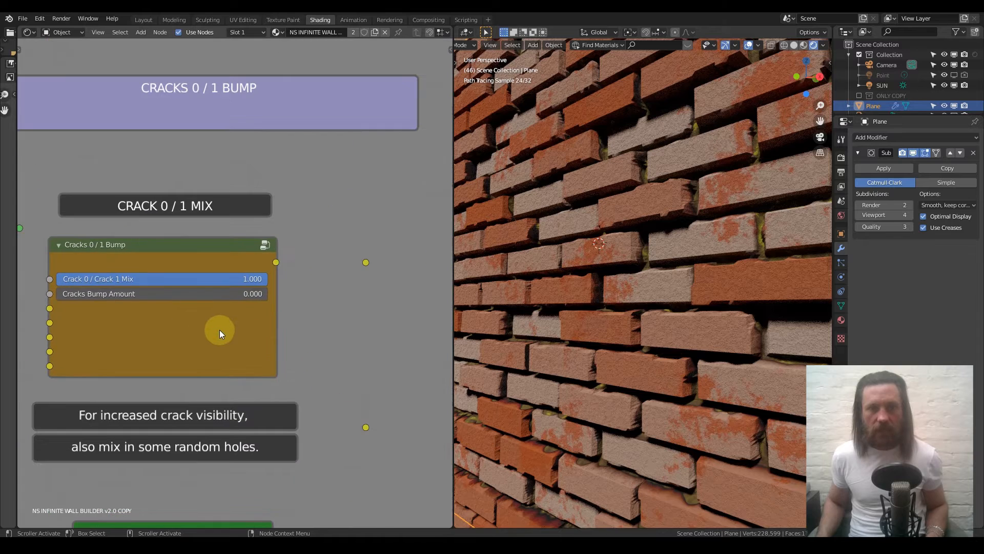
pyautogui.moveTo(201, 322); pyautogui.dragTo(242, 303, button='middle')
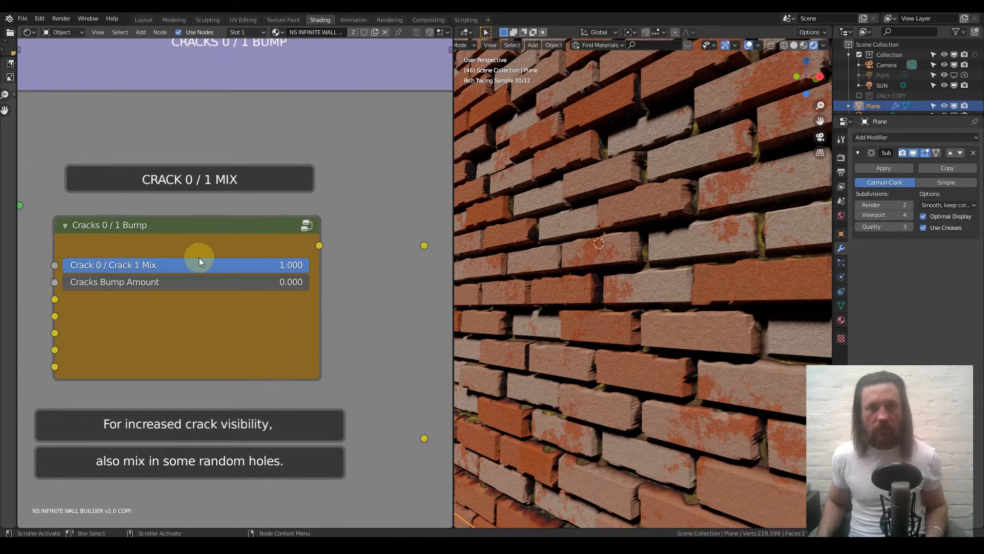
pyautogui.moveTo(75, 285); pyautogui.dragTo(308, 286)
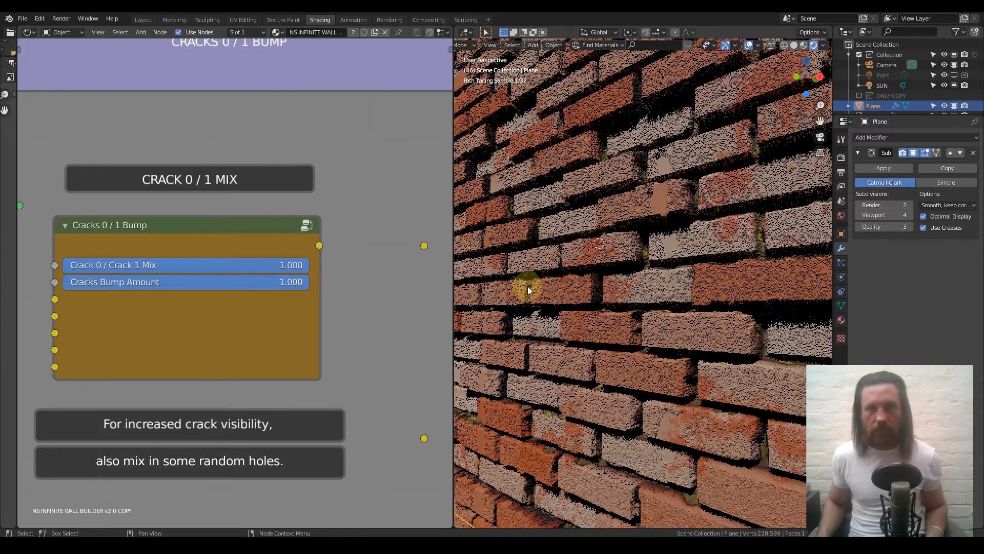
pyautogui.moveTo(644, 275); pyautogui.dragTo(638, 300, button='middle')
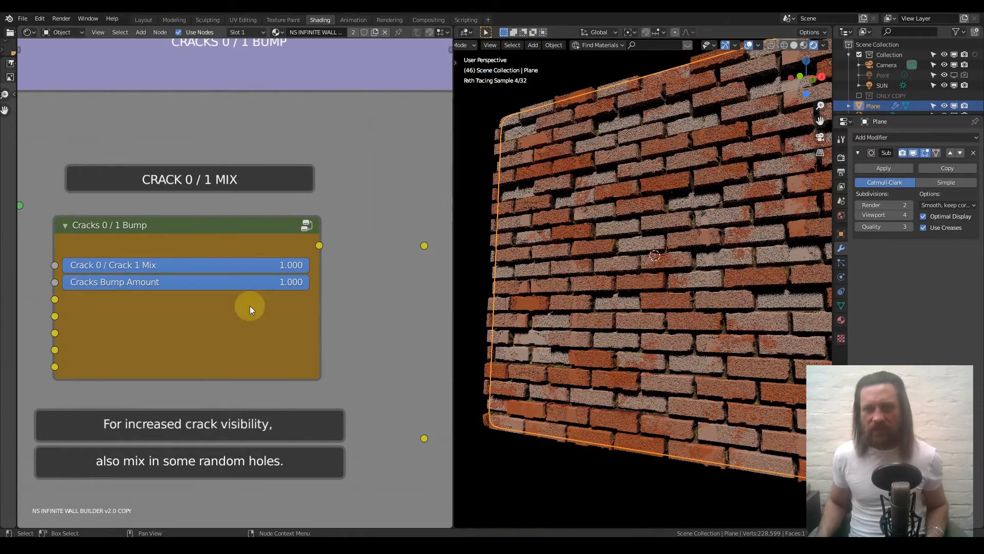
# Set the main Bump node's Strength and Distance to 10 and inspect the cracks from several angles.
pyautogui.scroll(-10, 245, 309)
pyautogui.moveTo(306, 296); pyautogui.dragTo(66, 404, button='middle')
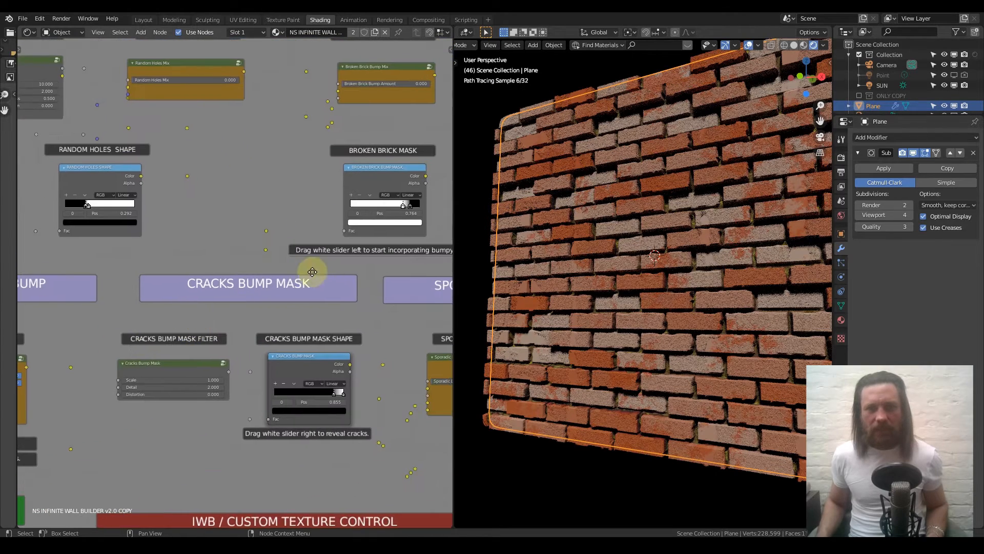
pyautogui.moveTo(317, 271); pyautogui.dragTo(169, 336, button='middle')
pyautogui.moveTo(322, 299); pyautogui.dragTo(164, 345, button='middle')
pyautogui.scroll(9, 302, 296)
pyautogui.moveTo(296, 287); pyautogui.dragTo(179, 320, button='middle')
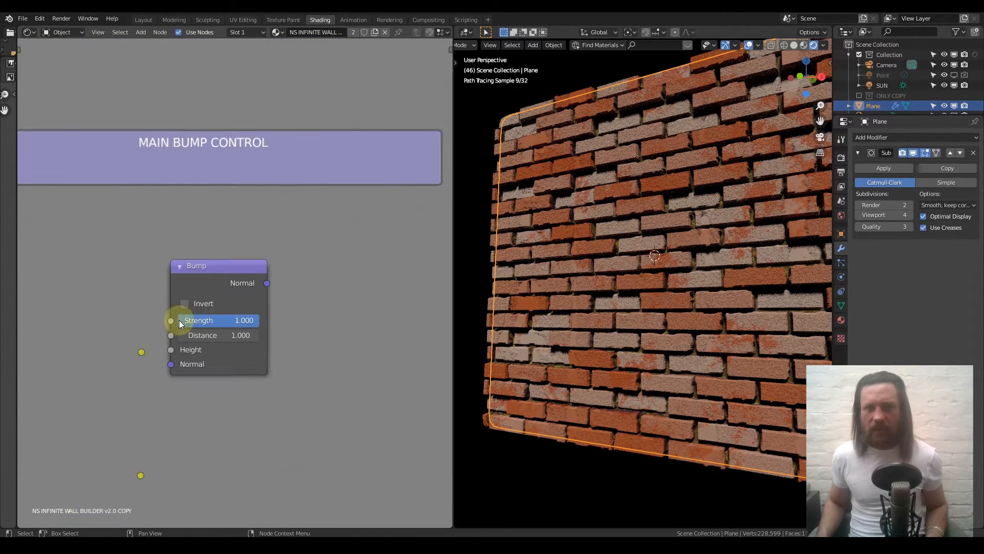
pyautogui.scroll(2, 229, 332)
pyautogui.click(231, 338)
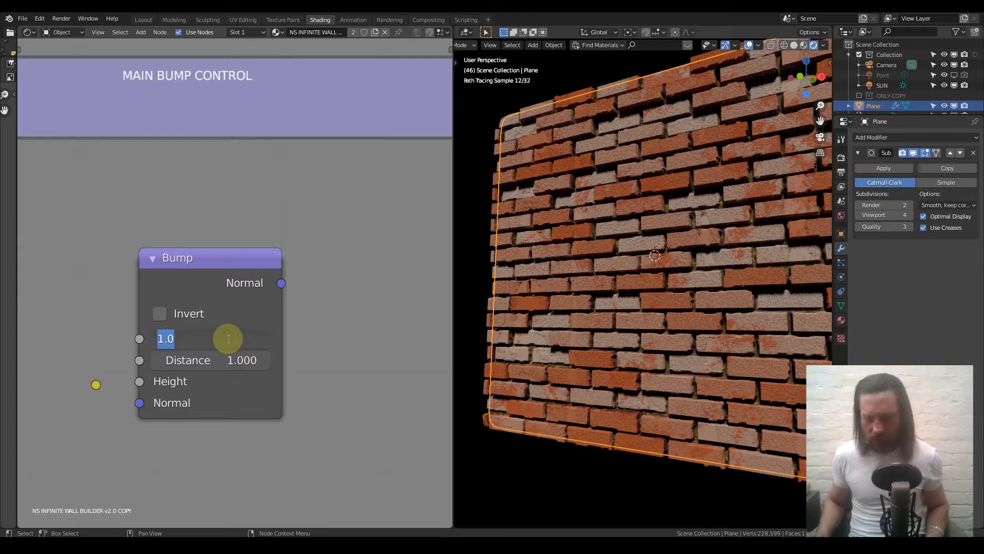
pyautogui.write('10')
pyautogui.press('Return')
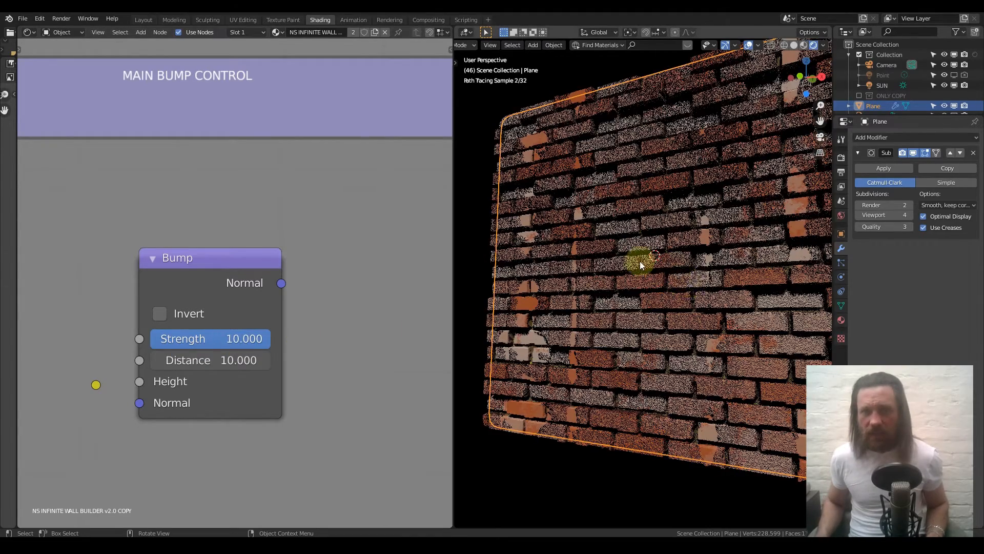
pyautogui.moveTo(647, 269); pyautogui.dragTo(647, 272, button='middle')
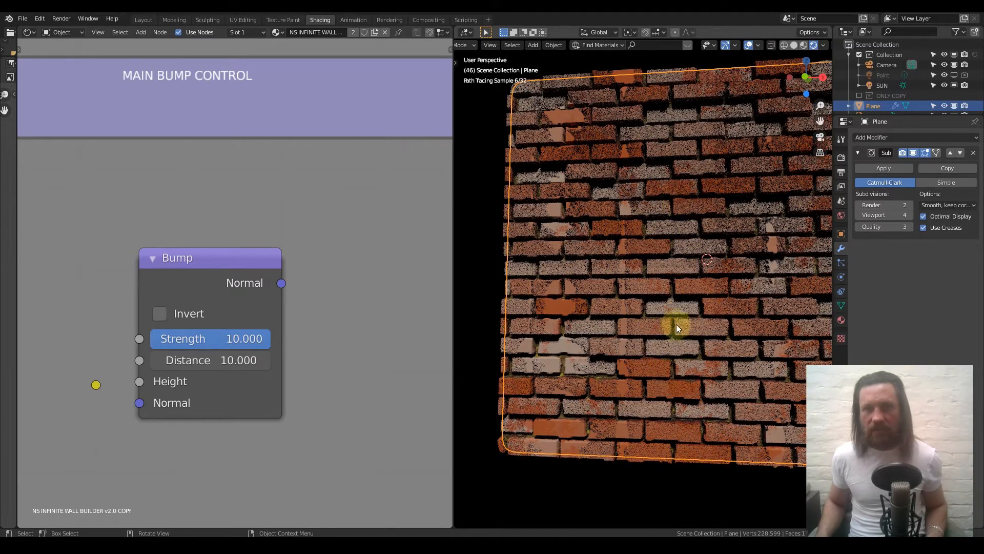
pyautogui.moveTo(640, 326); pyautogui.dragTo(659, 267, button='middle')
# Set the Crack 0 / Crack 1 Mix to 0.000 and view the wall from another angle.
pyautogui.scroll(-1, 176, 379)
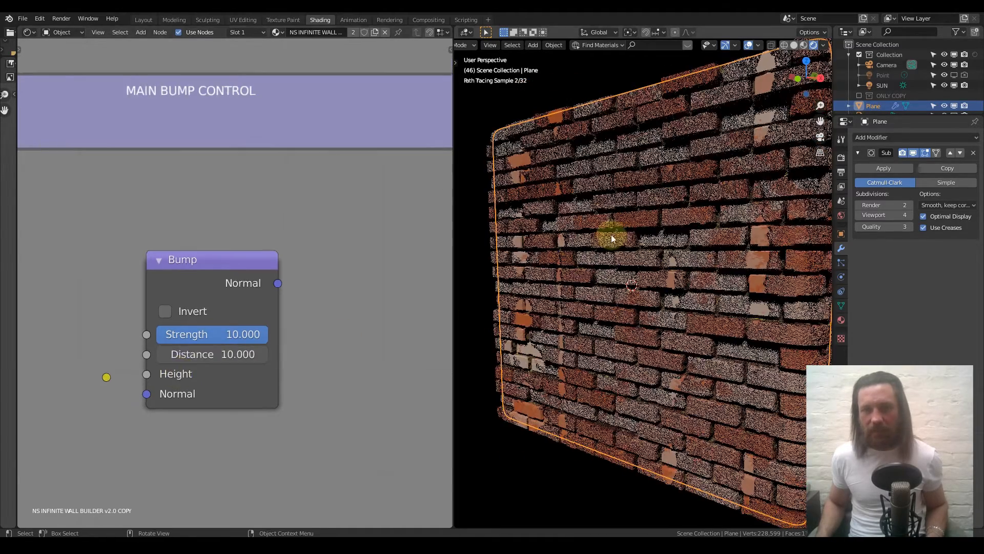
pyautogui.scroll(-7, 292, 359)
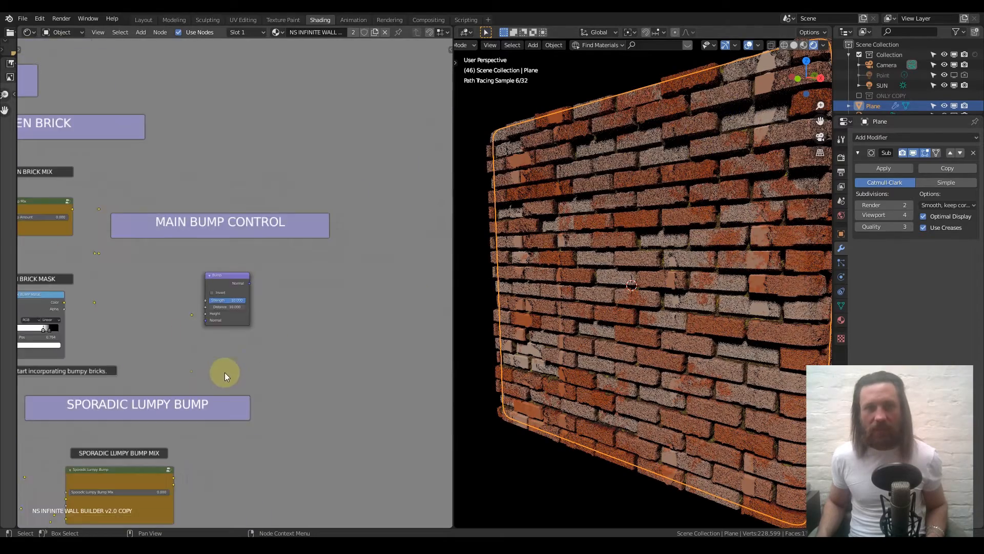
pyautogui.moveTo(219, 392); pyautogui.dragTo(299, 261, button='middle')
pyautogui.scroll(6, 285, 279)
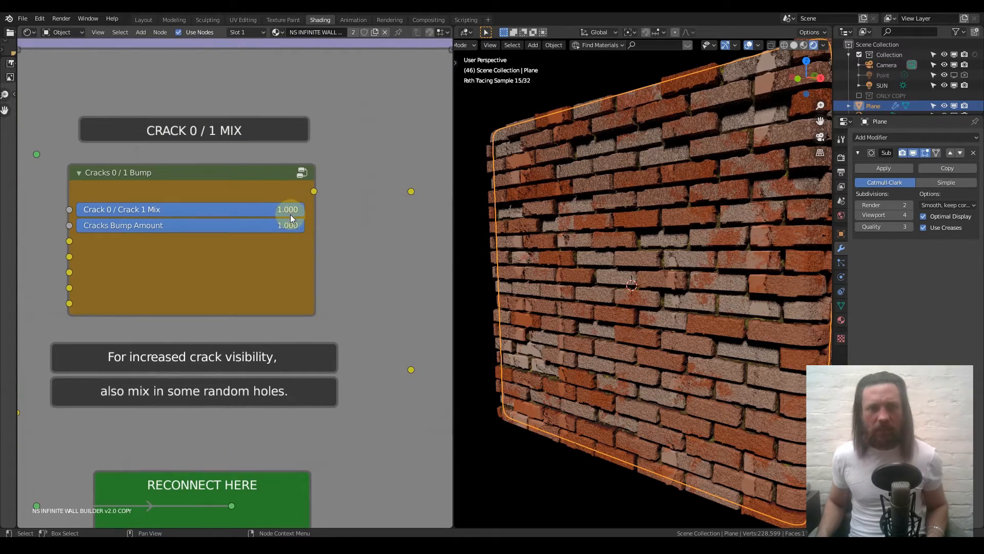
pyautogui.moveTo(290, 214); pyautogui.dragTo(77, 215)
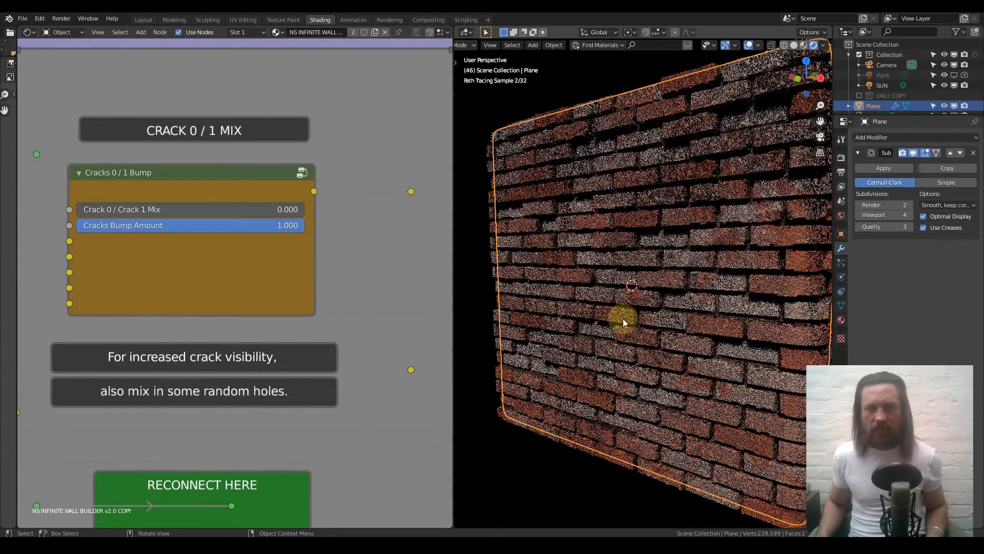
pyautogui.moveTo(672, 340); pyautogui.dragTo(623, 343, button='middle')
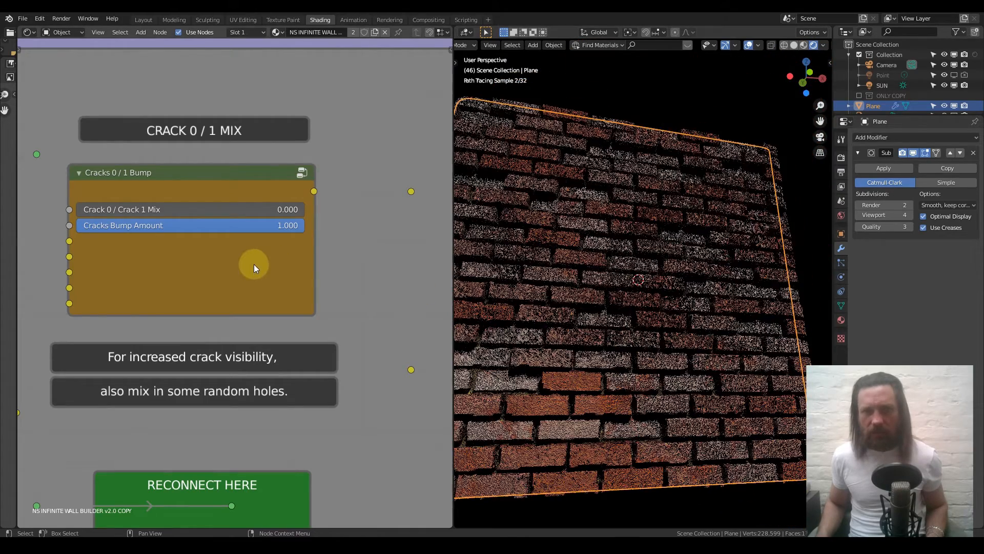
# Set the Strength and Distance of the main bump control's Bump node to 1.
pyautogui.scroll(-2, 229, 225)
pyautogui.moveTo(394, 63); pyautogui.dragTo(235, 248, button='middle')
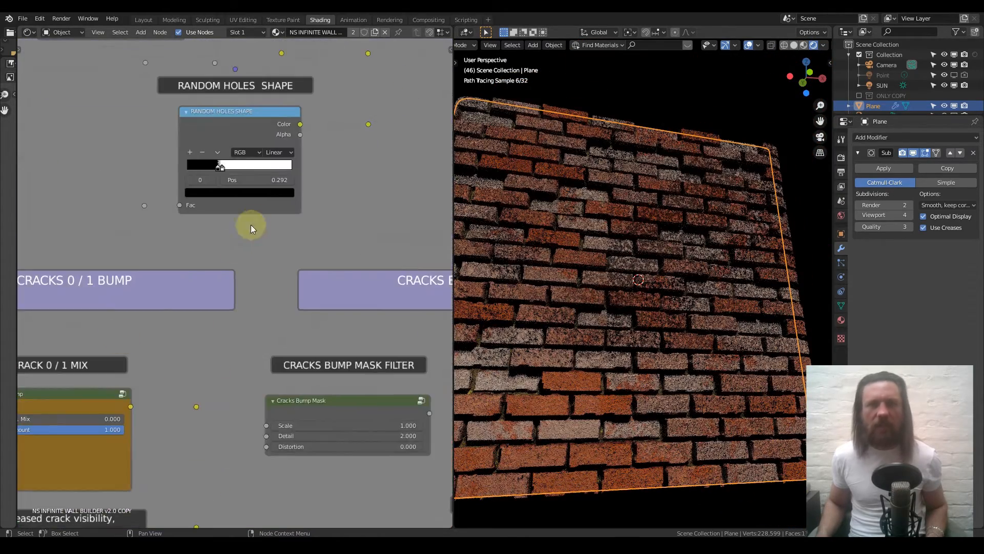
pyautogui.scroll(-5, 234, 249)
pyautogui.moveTo(427, 70); pyautogui.dragTo(435, 228, button='middle')
pyautogui.scroll(5, 352, 332)
pyautogui.moveTo(243, 267); pyautogui.dragTo(72, 160, button='middle')
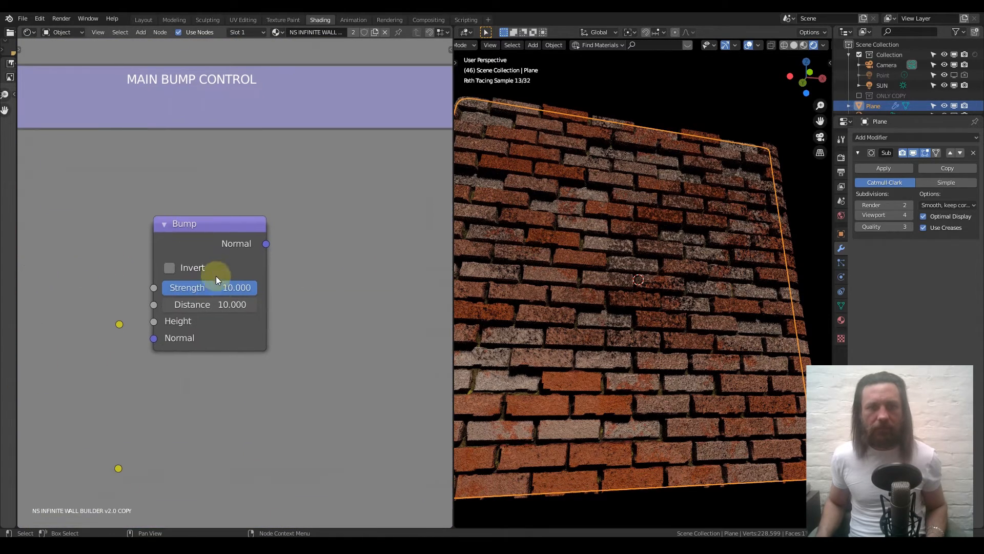
pyautogui.press('Tab')
pyautogui.write('1')
pyautogui.press('Tab')
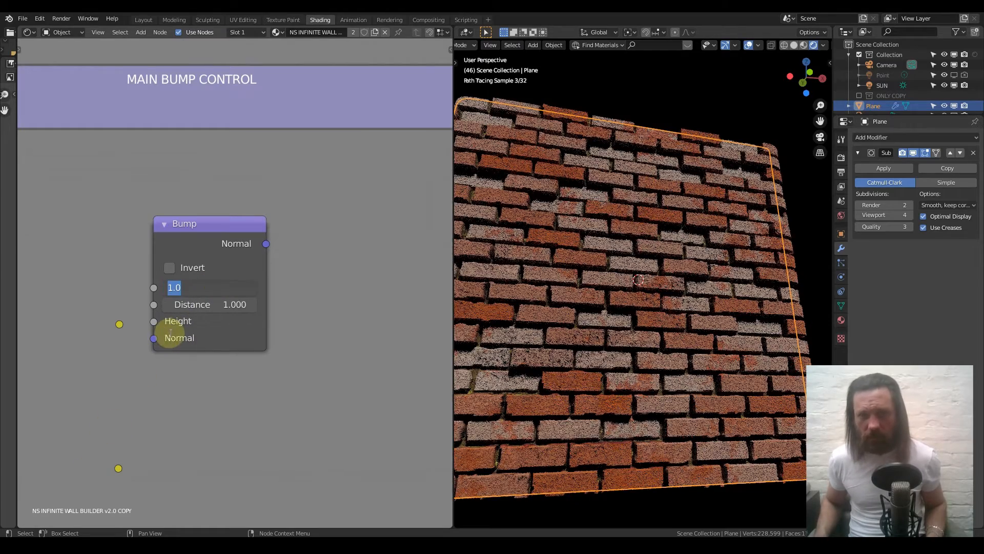
pyautogui.press('Return')
# Review the Crack 0 / 1 Mix note on crack visibility and the neighbouring random holes nodes.
pyautogui.scroll(-6, 97, 405)
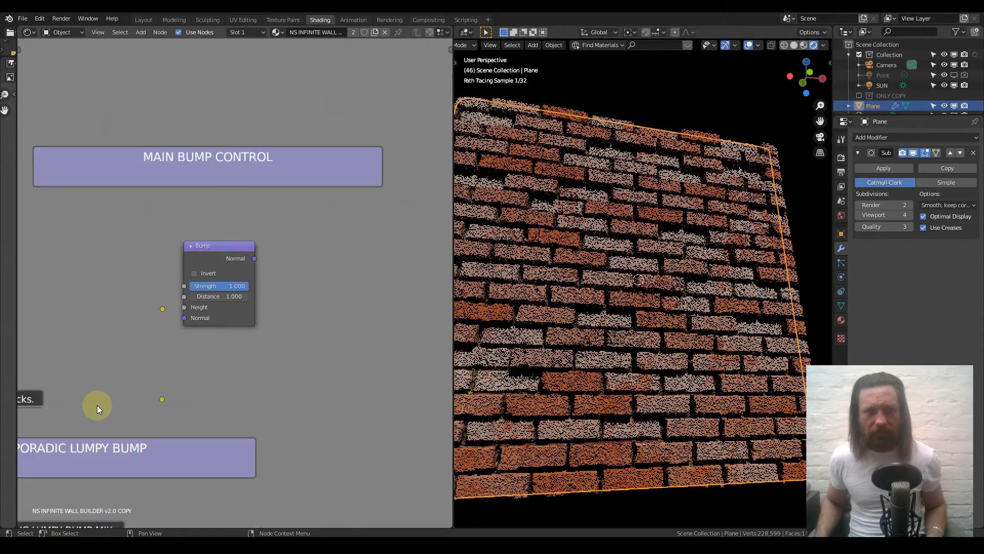
pyautogui.moveTo(97, 438); pyautogui.dragTo(276, 291, button='middle')
pyautogui.moveTo(215, 301); pyautogui.dragTo(337, 293, button='middle')
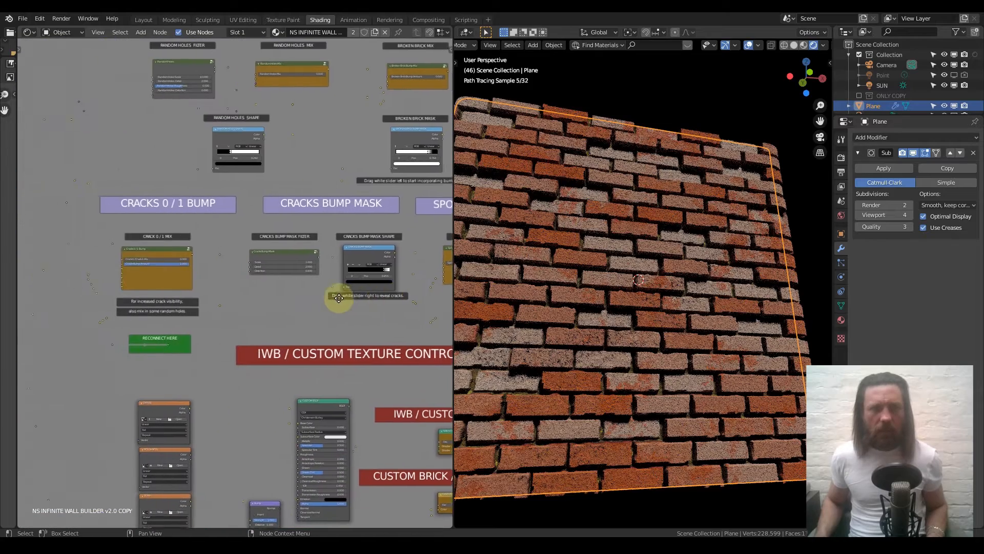
pyautogui.scroll(4, 172, 311)
pyautogui.moveTo(172, 310); pyautogui.dragTo(289, 274, button='middle')
pyautogui.scroll(4, 148, 308)
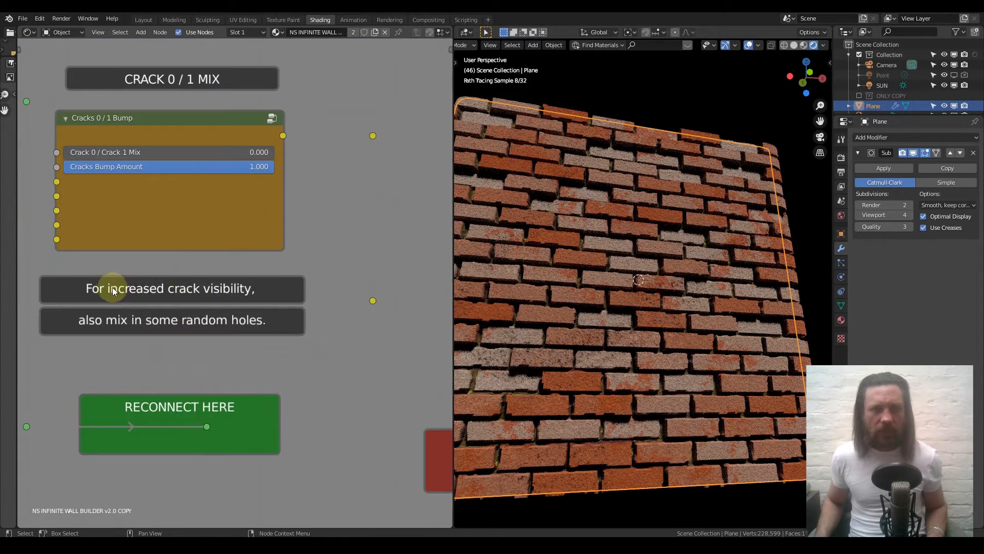
pyautogui.scroll(-2, 239, 290)
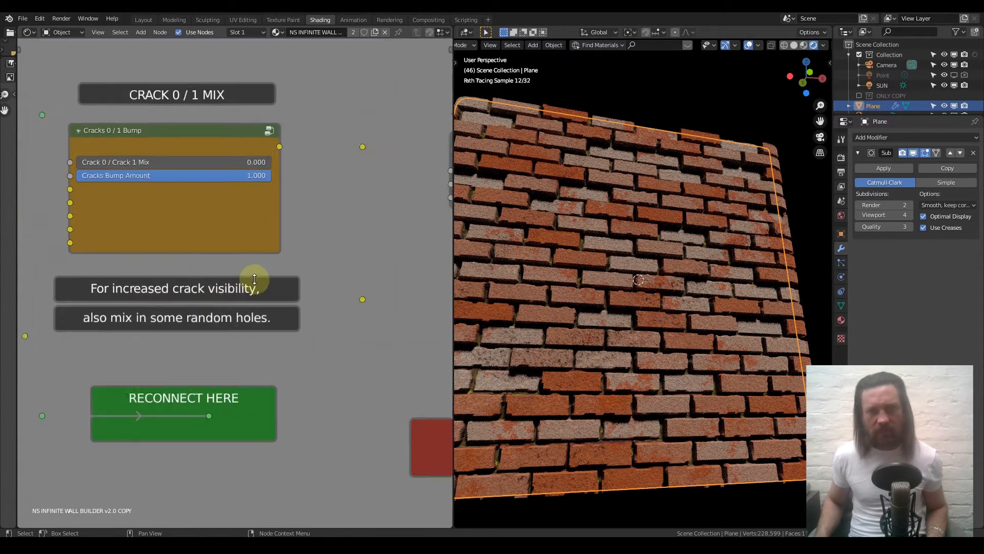
pyautogui.scroll(-1, 273, 210)
pyautogui.moveTo(303, 174); pyautogui.dragTo(244, 345, button='middle')
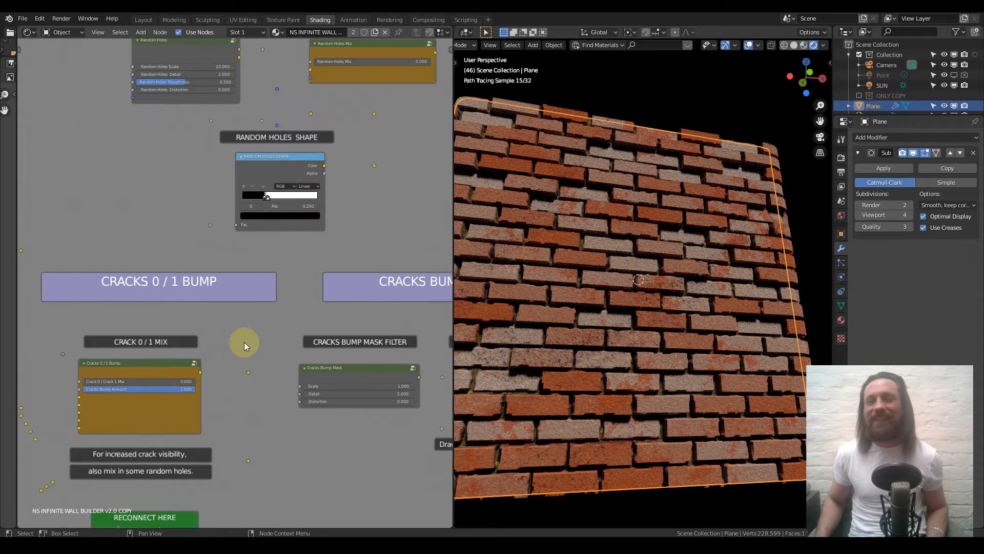
pyautogui.moveTo(323, 205); pyautogui.dragTo(312, 288, button='middle')
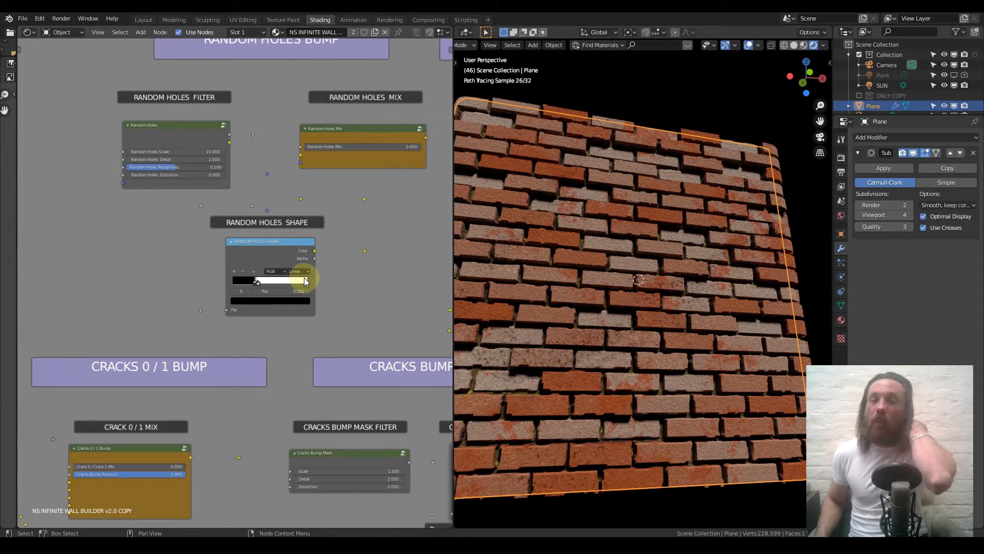
pyautogui.moveTo(343, 192); pyautogui.dragTo(411, 79, button='middle')
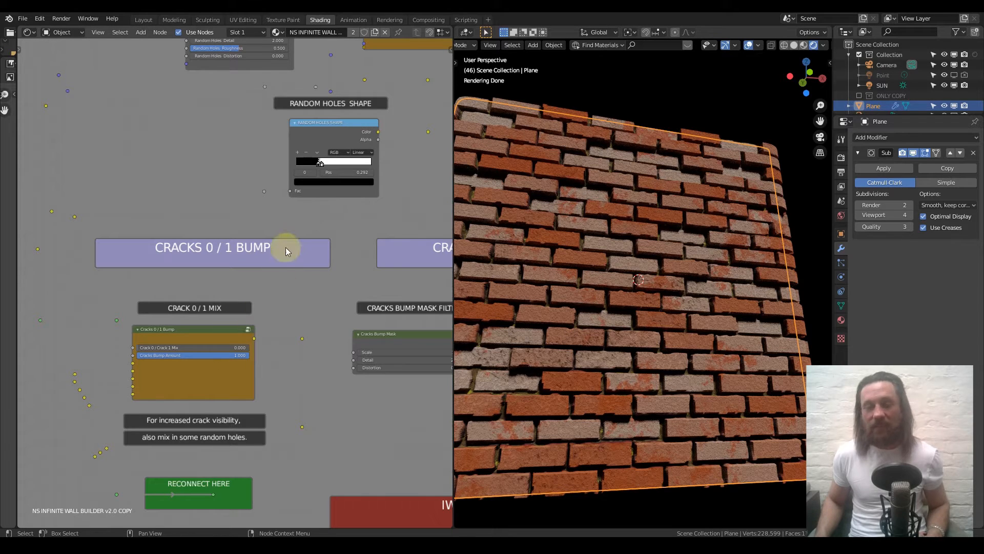
# Try a Random Holes Mix of 0.1 alongside the crack bump and raise it to 0.5.
pyautogui.moveTo(339, 200); pyautogui.dragTo(213, 334, button='middle')
pyautogui.scroll(4, 248, 285)
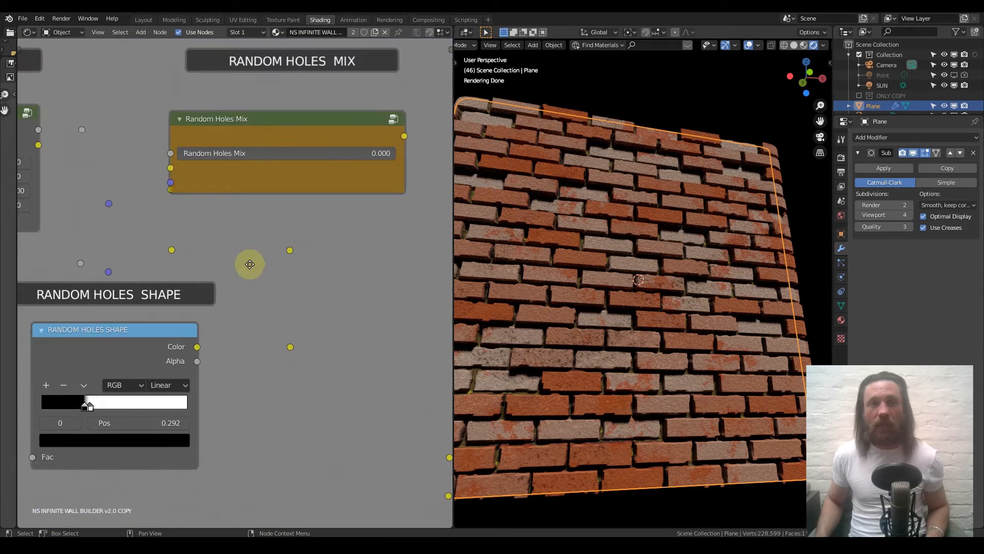
pyautogui.click(241, 248)
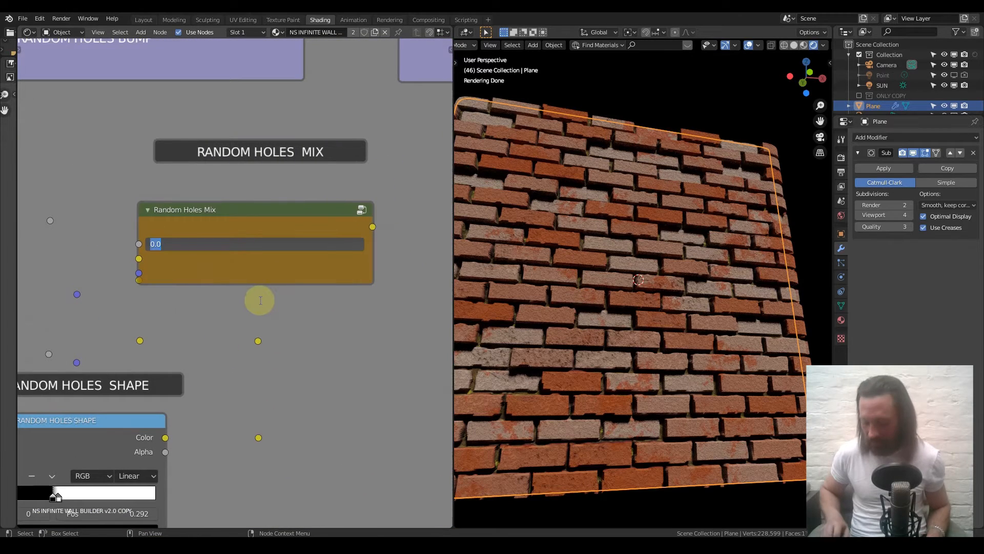
pyautogui.write('.1')
pyautogui.press('Return')
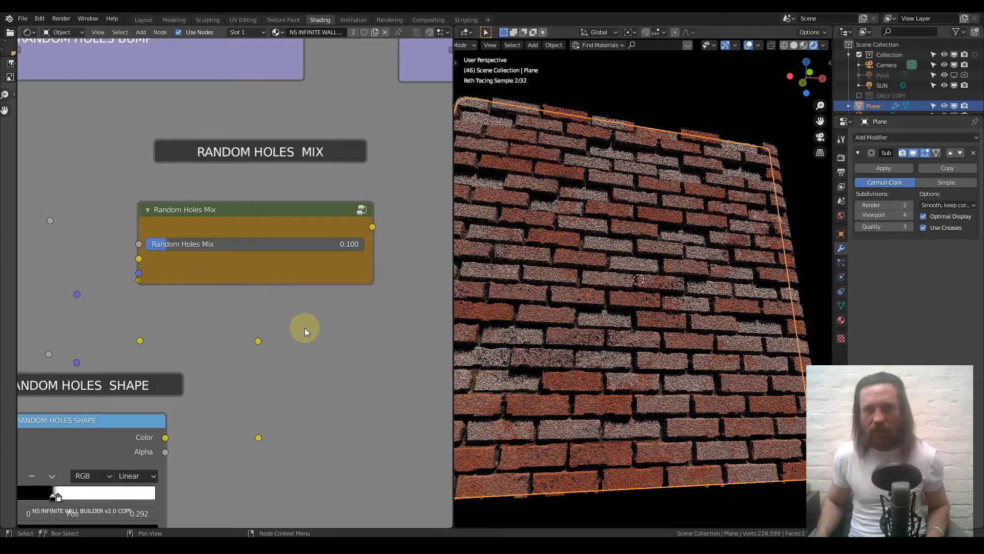
pyautogui.click(249, 244)
pyautogui.press('Return')
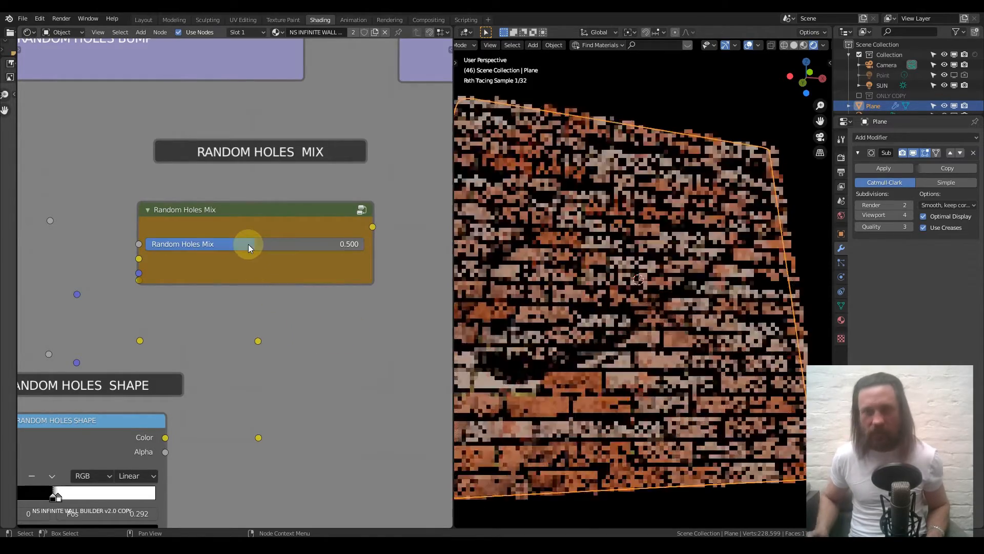
# Try a Crack 0 / Crack 1 Mix of 1.000 in the Cracks 0 / 1 Bump node and return it to 0.000.
pyautogui.scroll(-3, 247, 328)
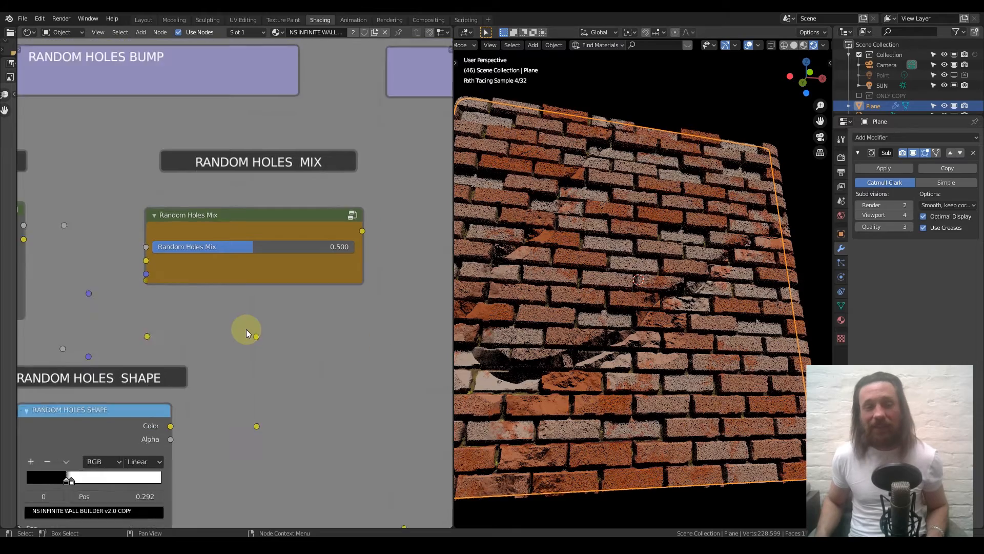
pyautogui.scroll(-4, 535, 356)
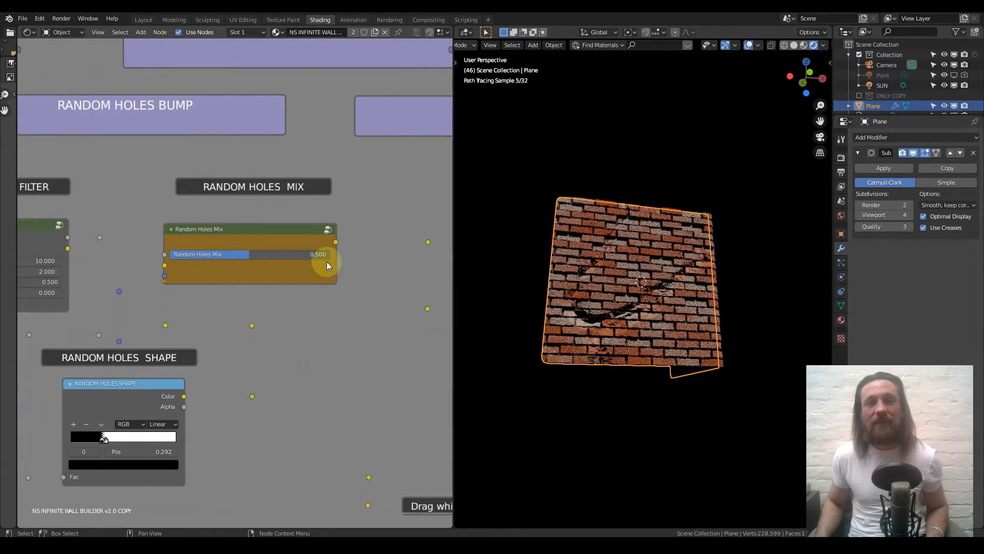
pyautogui.scroll(-6, 325, 259)
pyautogui.moveTo(310, 238); pyautogui.dragTo(286, 270, button='middle')
pyautogui.scroll(6, 616, 324)
pyautogui.moveTo(616, 324)
pyautogui.mouseDown(button='middle')
pyautogui.moveTo(601, 340)
pyautogui.moveTo(672, 368)
pyautogui.moveTo(648, 316)
pyautogui.moveTo(623, 321)
pyautogui.moveTo(598, 384)
pyautogui.moveTo(631, 385)
pyautogui.moveTo(622, 314)
pyautogui.moveTo(622, 329)
pyautogui.moveTo(593, 351)
pyautogui.moveTo(650, 326)
pyautogui.mouseUp(button='middle')
pyautogui.scroll(2, 226, 394)
pyautogui.moveTo(323, 302); pyautogui.dragTo(272, 276, button='middle')
pyautogui.scroll(3, 153, 282)
pyautogui.moveTo(105, 241); pyautogui.dragTo(257, 243)
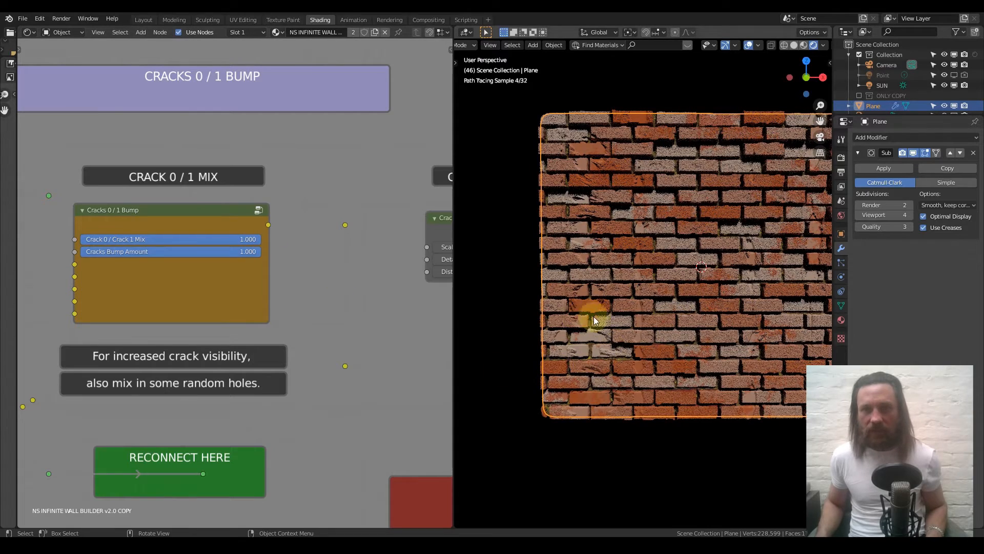
pyautogui.scroll(-1, 257, 300)
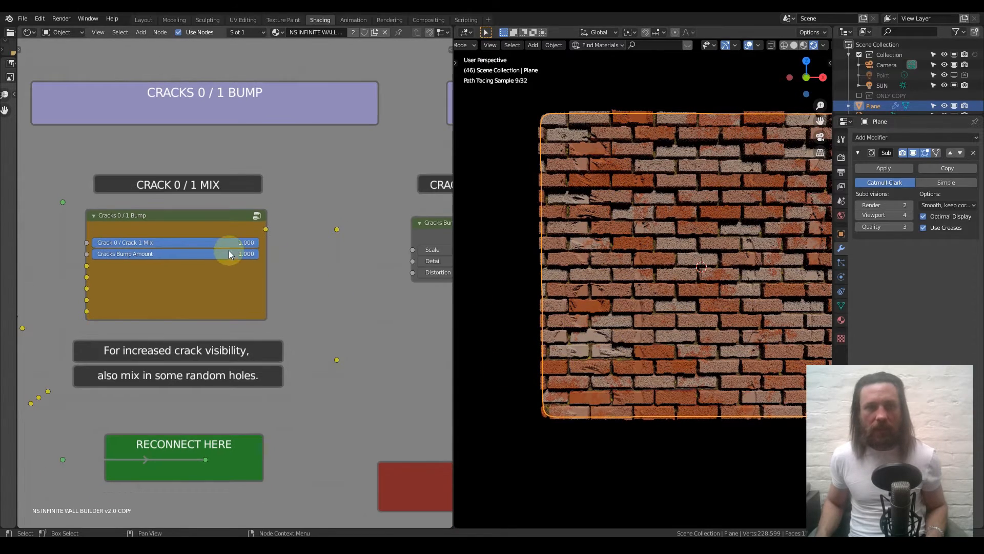
pyautogui.moveTo(227, 251); pyautogui.dragTo(152, 256)
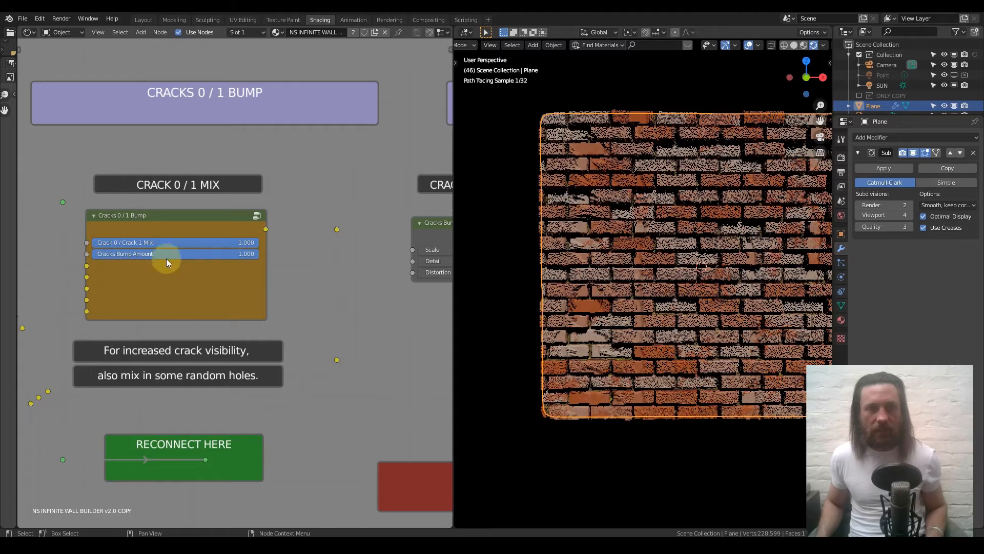
# Shift the Cracks Bump Mask ramp's black stop toward the middle and set its white stop to position 0.682.
pyautogui.moveTo(223, 281); pyautogui.dragTo(84, 264, button='middle')
pyautogui.scroll(-1, 309, 303)
pyautogui.moveTo(309, 304); pyautogui.dragTo(235, 313, button='middle')
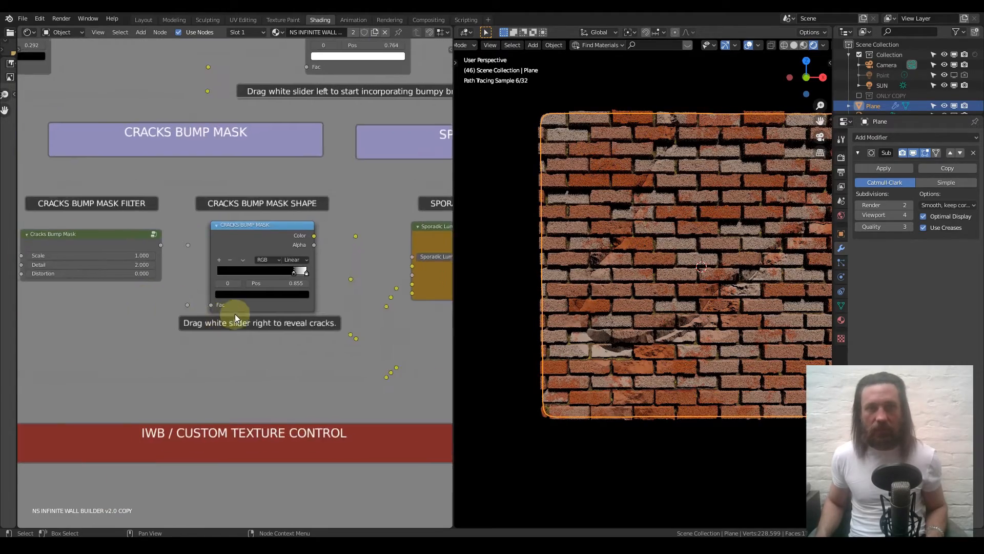
pyautogui.scroll(2, 238, 313)
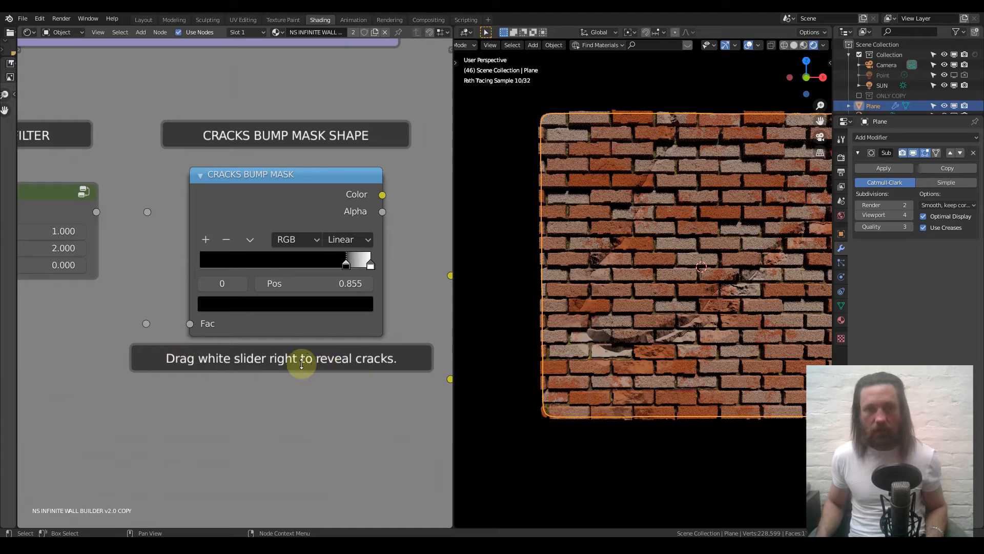
pyautogui.moveTo(345, 266); pyautogui.dragTo(255, 262)
pyautogui.moveTo(370, 264); pyautogui.dragTo(317, 264)
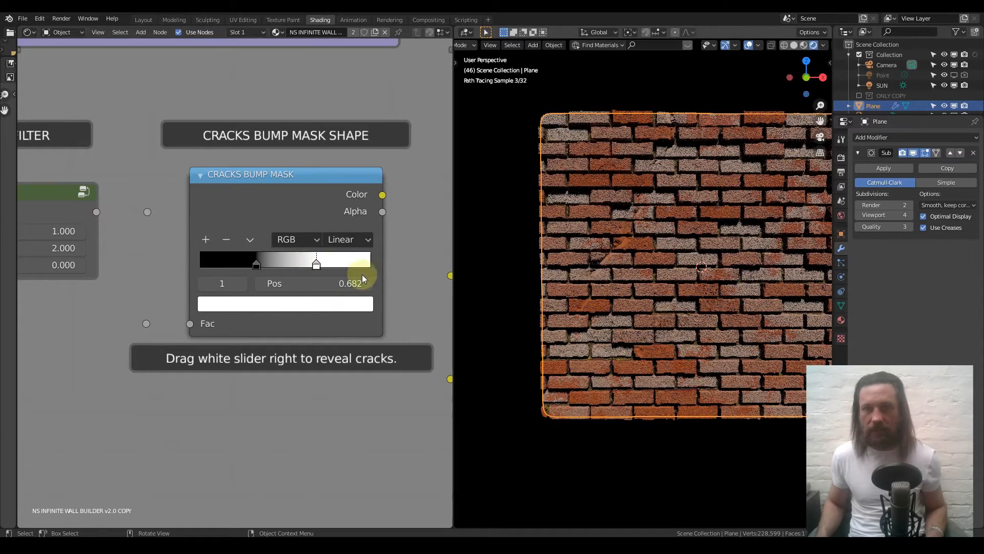
pyautogui.moveTo(264, 262); pyautogui.dragTo(290, 262)
# Check the Cracks Bump Mask filter's parameters and set the mask ramp's black stop to position 0.564.
pyautogui.moveTo(137, 268); pyautogui.dragTo(272, 265, button='middle')
pyautogui.moveTo(106, 197); pyautogui.dragTo(231, 214, button='middle')
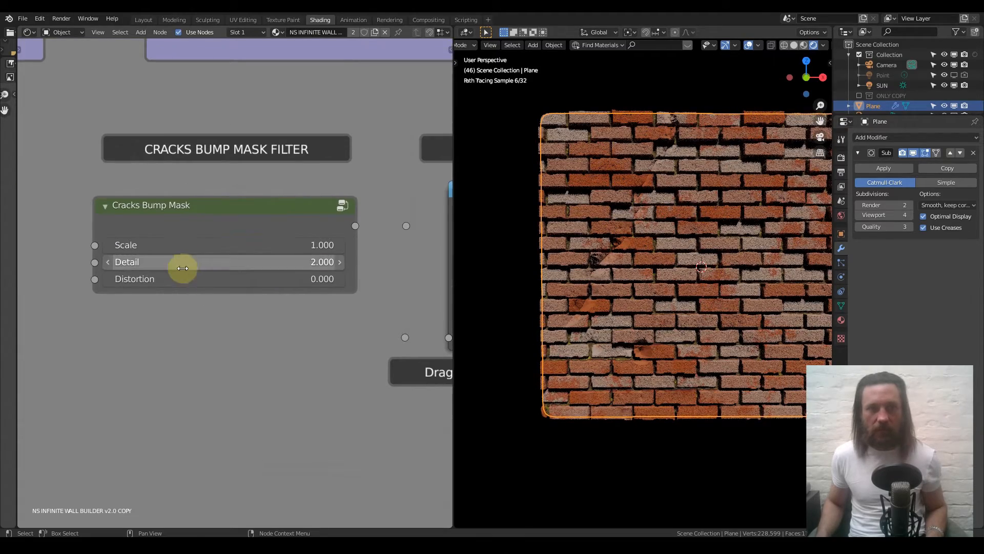
pyautogui.scroll(-1, 310, 302)
pyautogui.moveTo(311, 302); pyautogui.dragTo(97, 292, button='middle')
pyautogui.moveTo(320, 269)
pyautogui.mouseDown()
pyautogui.moveTo(338, 270)
pyautogui.moveTo(323, 269)
pyautogui.mouseUp()
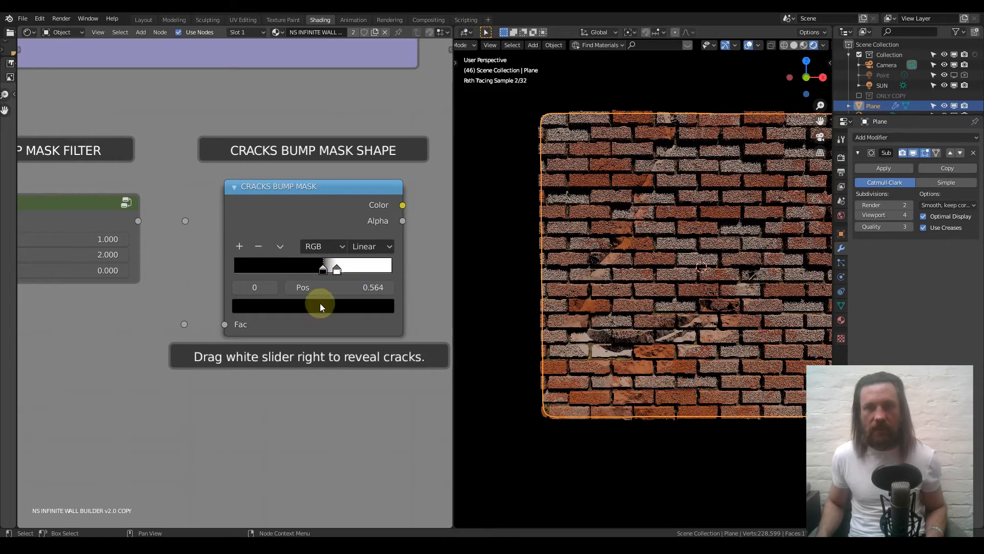
# Examine the Sporadic Lumpy Bump Mix node and the neighbouring Cracks Bump Mask nodes.
pyautogui.scroll(-3, 333, 261)
pyautogui.scroll(-2, 338, 267)
pyautogui.moveTo(369, 259); pyautogui.dragTo(319, 297, button='middle')
pyautogui.scroll(6, 318, 300)
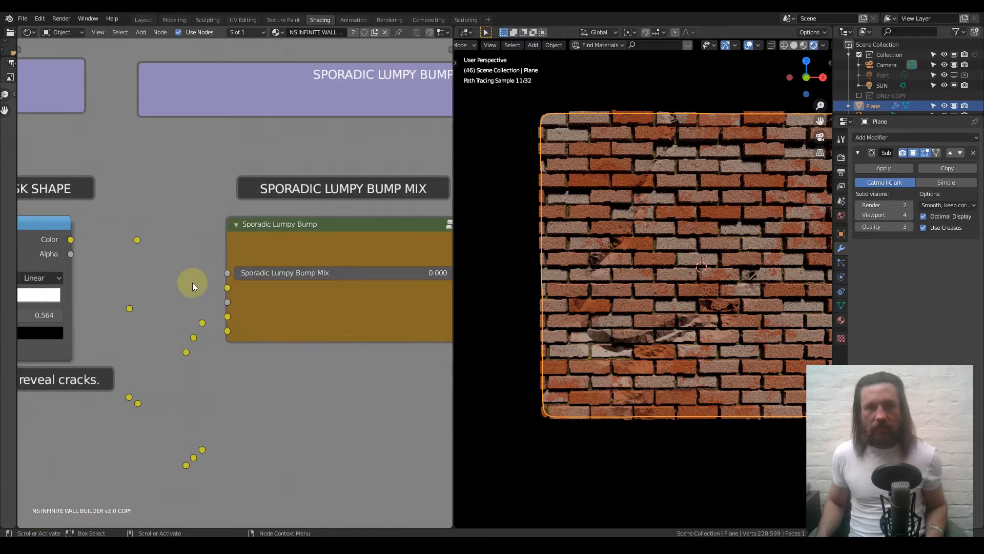
pyautogui.scroll(-2, 231, 306)
pyautogui.moveTo(231, 307); pyautogui.dragTo(68, 312, button='middle')
pyautogui.moveTo(311, 297); pyautogui.dragTo(222, 288, button='middle')
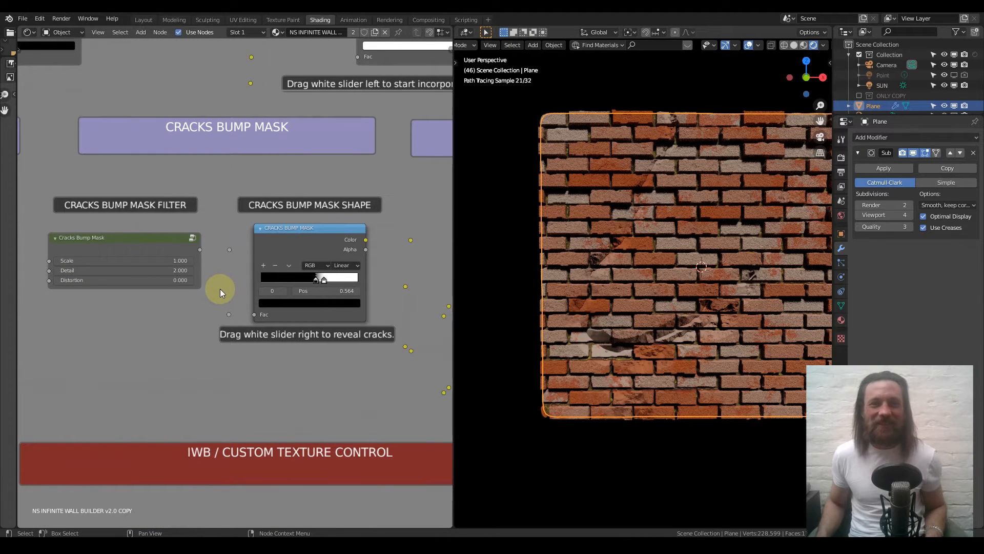
# Set the Cracks Bump Amount in the Cracks 0 / 1 Bump node to 0.000.
pyautogui.scroll(-5, 243, 275)
pyautogui.moveTo(164, 273); pyautogui.dragTo(362, 281, button='middle')
pyautogui.scroll(5, 231, 295)
pyautogui.moveTo(252, 288); pyautogui.dragTo(311, 282, button='middle')
pyautogui.scroll(4, 308, 271)
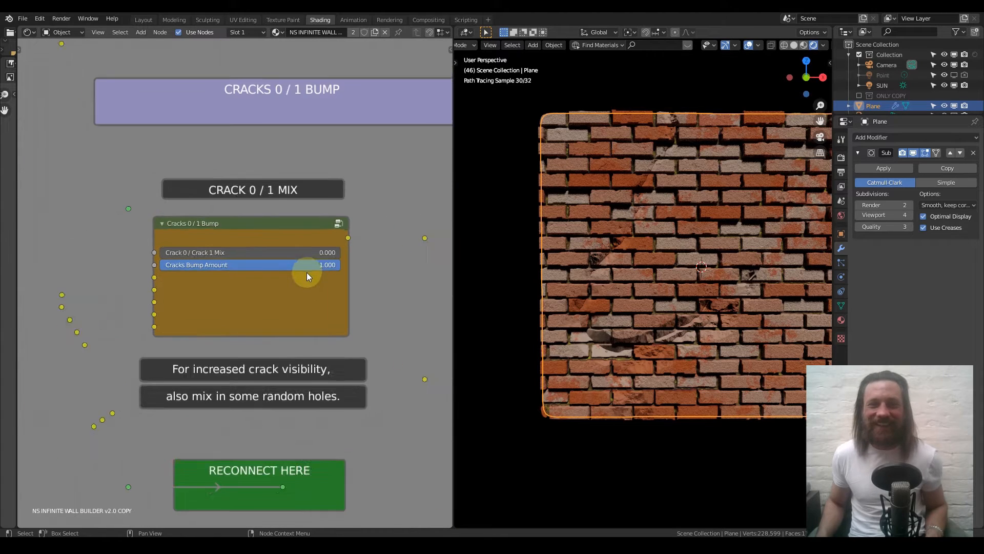
pyautogui.moveTo(330, 263); pyautogui.dragTo(149, 262)
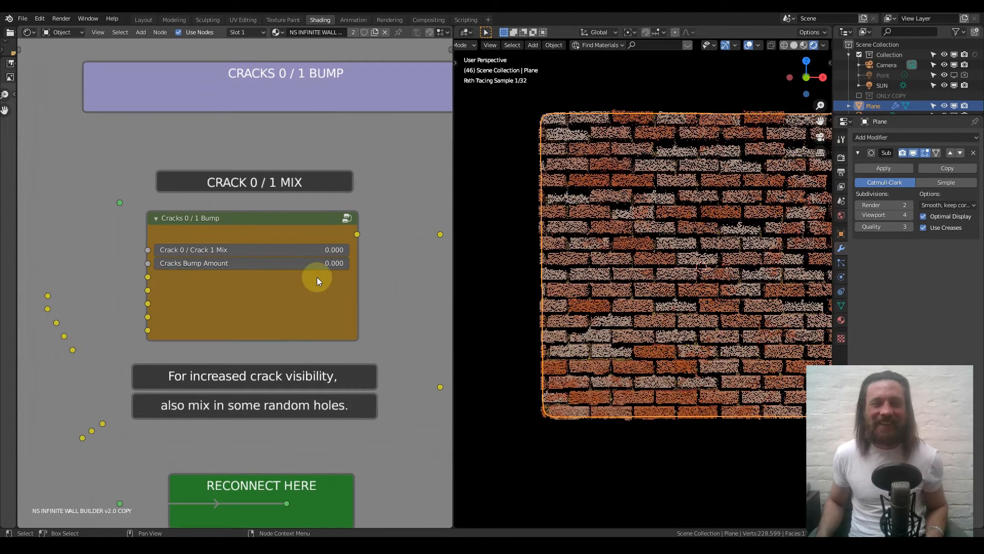
# Try a Sporadic Lumpy Bump Mix of 1.000 on a close-up of the bricks and lower the mix again.
pyautogui.scroll(-7, 319, 276)
pyautogui.moveTo(421, 272); pyautogui.dragTo(219, 272, button='middle')
pyautogui.scroll(6, 297, 276)
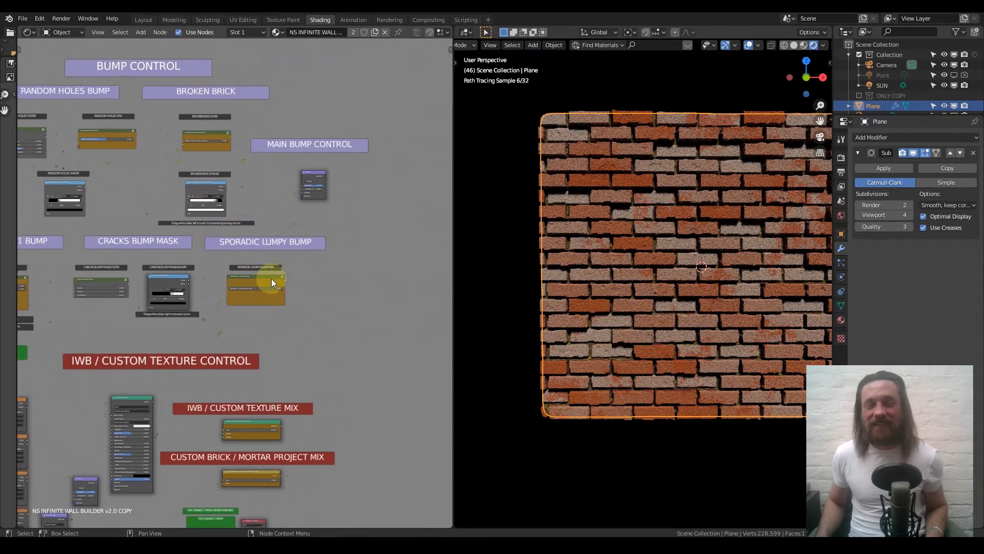
pyautogui.moveTo(297, 291); pyautogui.dragTo(223, 275, button='middle')
pyautogui.moveTo(149, 285); pyautogui.dragTo(333, 286)
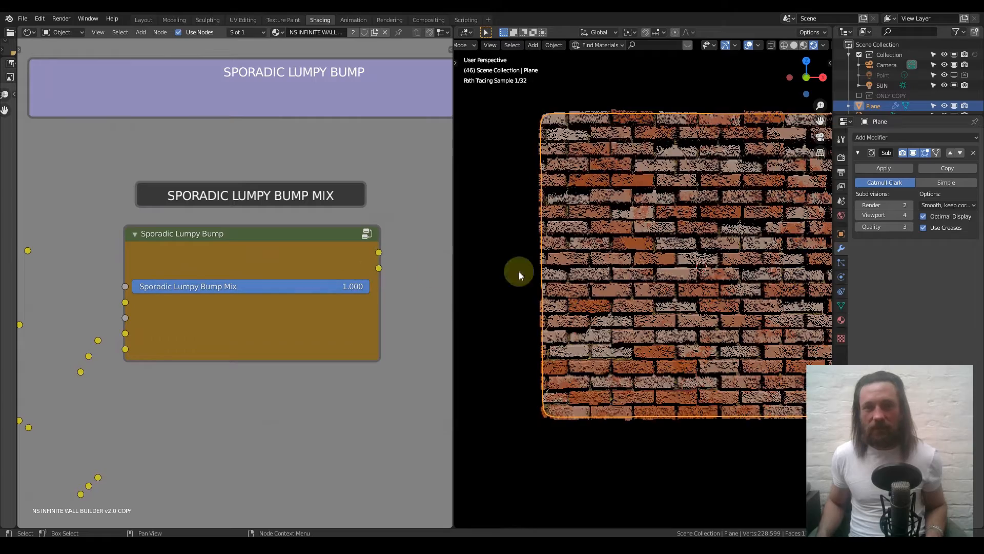
pyautogui.scroll(5, 705, 262)
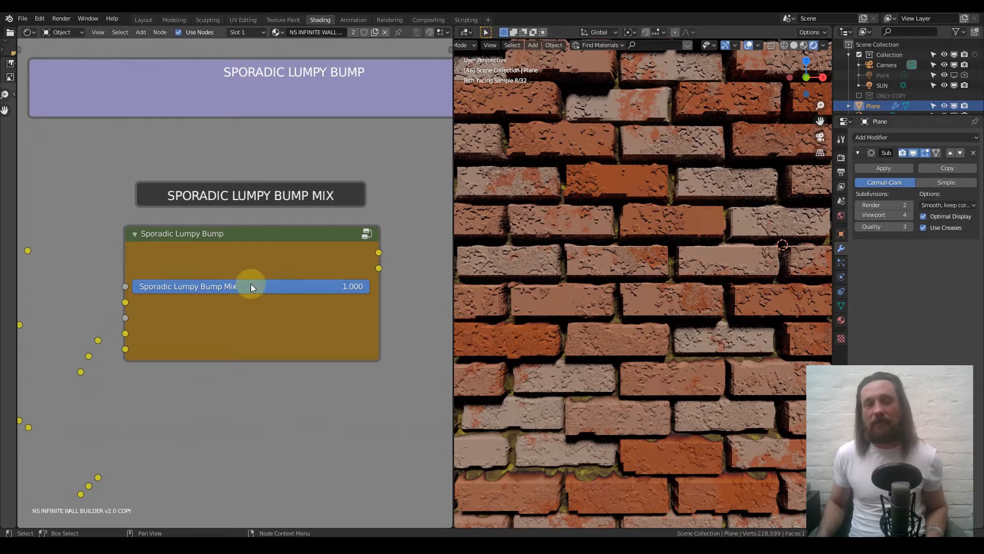
pyautogui.moveTo(355, 288); pyautogui.dragTo(174, 280)
# Examine the Diffuse, Roughness, Bump and Normal image texture nodes in the IWB / Custom Texture Control section.
pyautogui.scroll(-10, 174, 280)
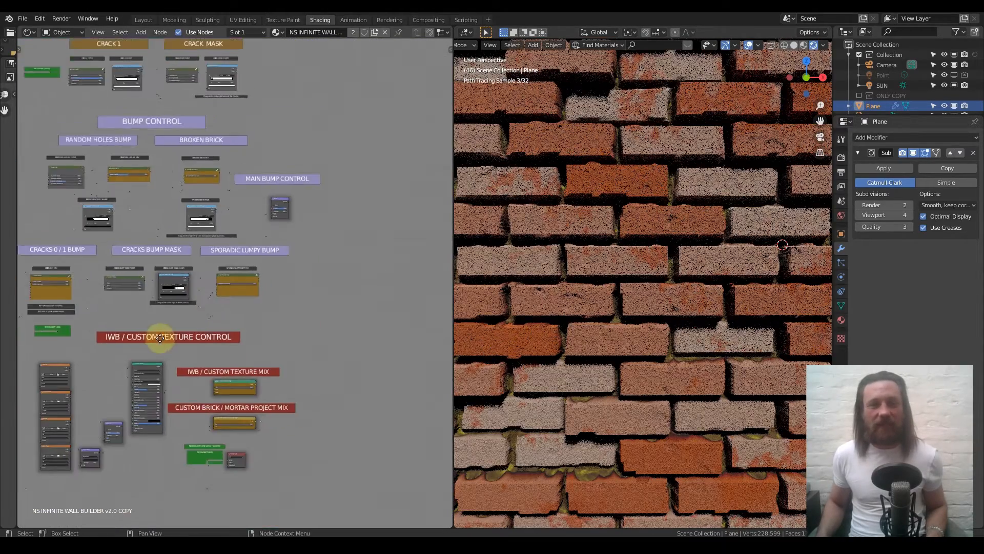
pyautogui.scroll(4, 229, 300)
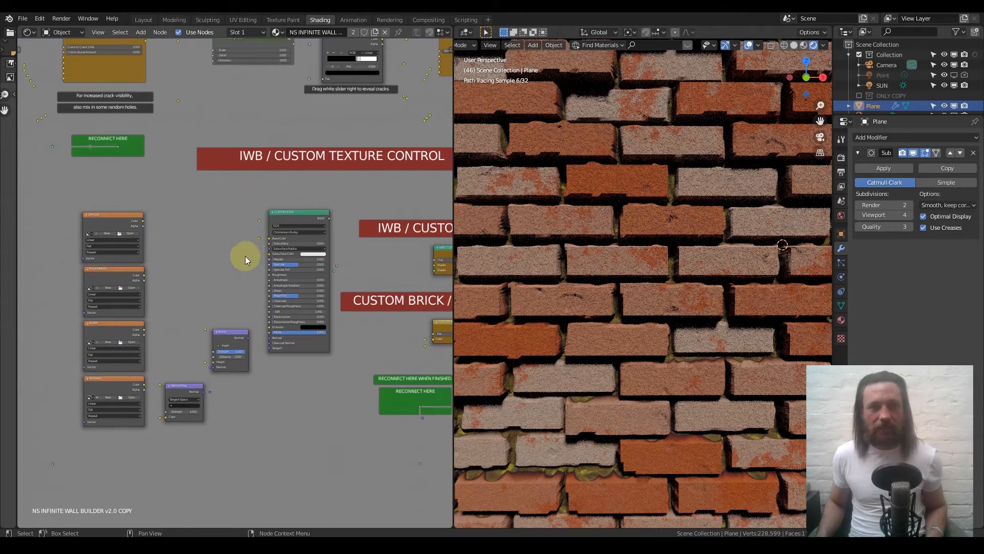
pyautogui.moveTo(288, 162); pyautogui.dragTo(229, 186, button='middle')
pyautogui.moveTo(207, 297); pyautogui.dragTo(261, 297, button='middle')
pyautogui.scroll(2, 162, 316)
pyautogui.scroll(1, 247, 285)
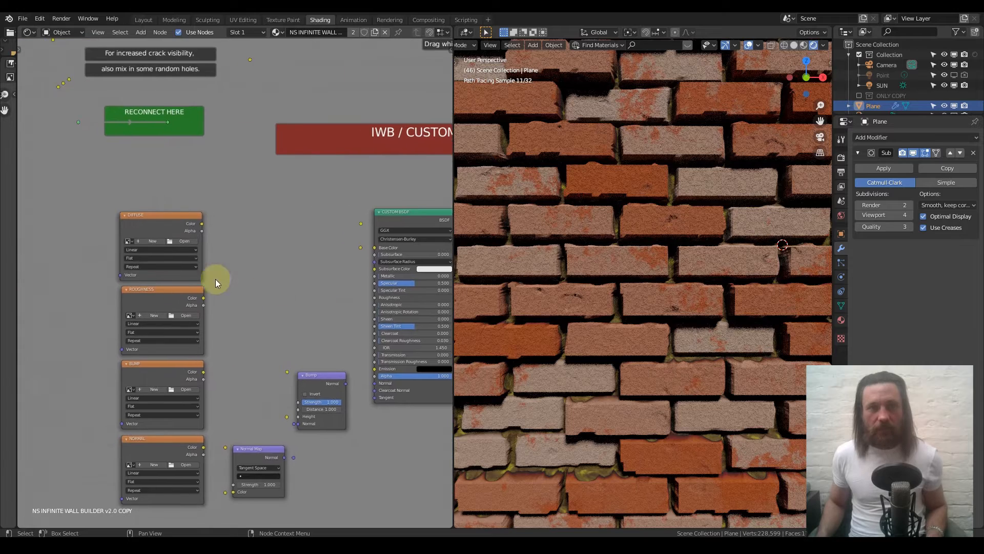
pyautogui.scroll(2, 257, 282)
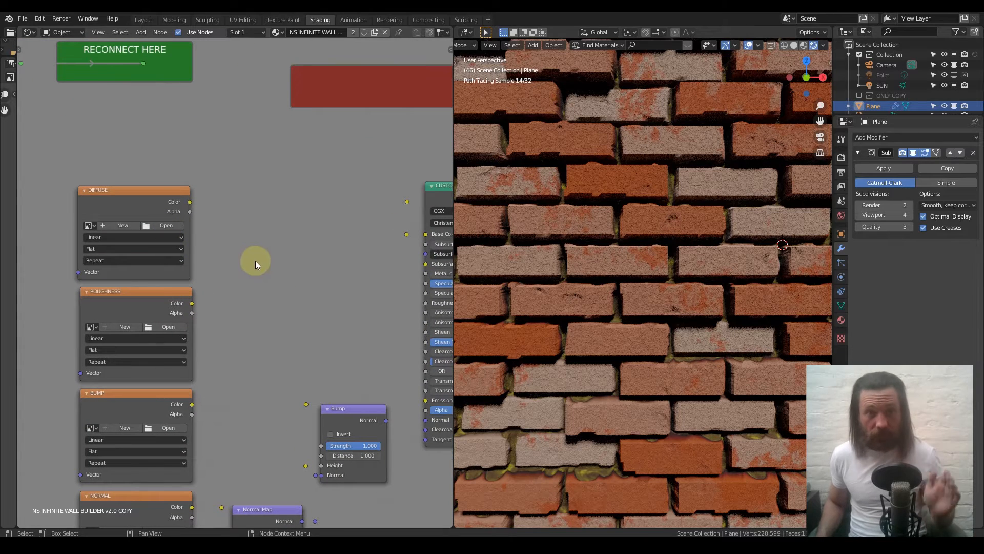
pyautogui.scroll(1, 158, 227)
pyautogui.moveTo(157, 226); pyautogui.dragTo(256, 227, button='middle')
pyautogui.scroll(1, 241, 216)
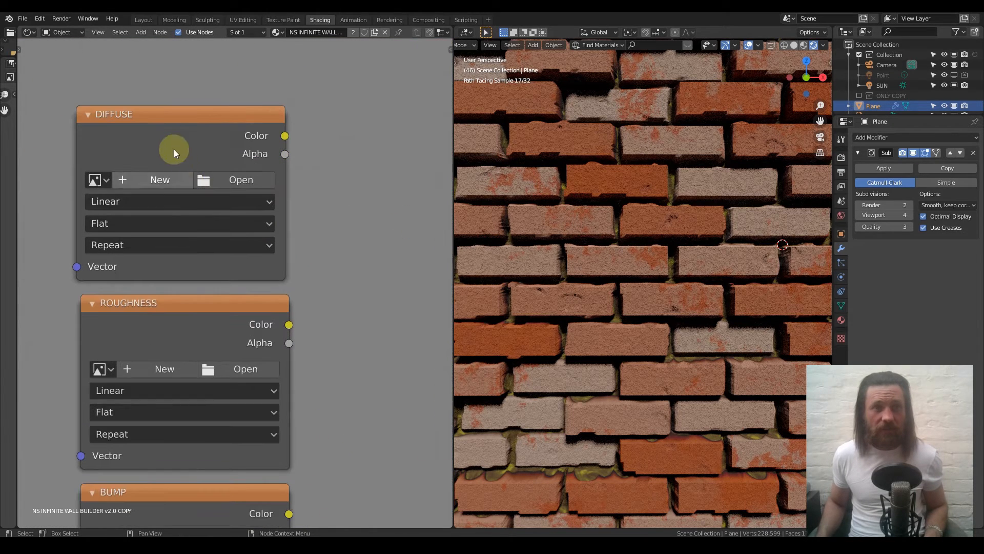
pyautogui.moveTo(208, 314); pyautogui.dragTo(237, 60, button='middle')
pyautogui.moveTo(205, 388); pyautogui.dragTo(224, 246, button='middle')
pyautogui.moveTo(248, 113); pyautogui.dragTo(235, 365, button='middle')
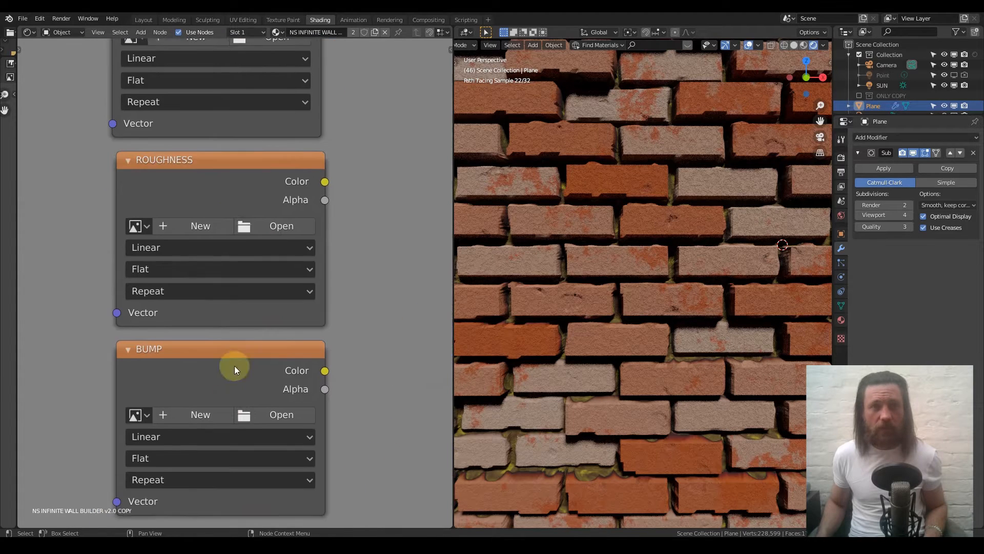
pyautogui.moveTo(266, 72); pyautogui.dragTo(214, 233, button='middle')
# Try the Fac of the IWB / Custom Texture Mix node and leave it at 0.000.
pyautogui.scroll(-5, 283, 322)
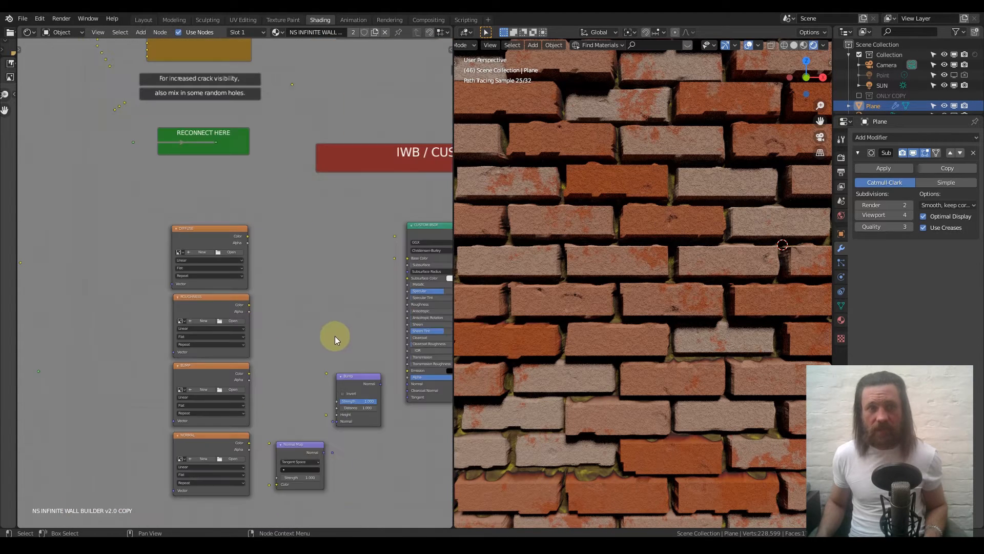
pyautogui.moveTo(334, 336); pyautogui.dragTo(139, 171, button='middle')
pyautogui.moveTo(286, 190); pyautogui.dragTo(72, 238, button='middle')
pyautogui.moveTo(284, 221); pyautogui.dragTo(181, 230, button='middle')
pyautogui.scroll(5, 182, 229)
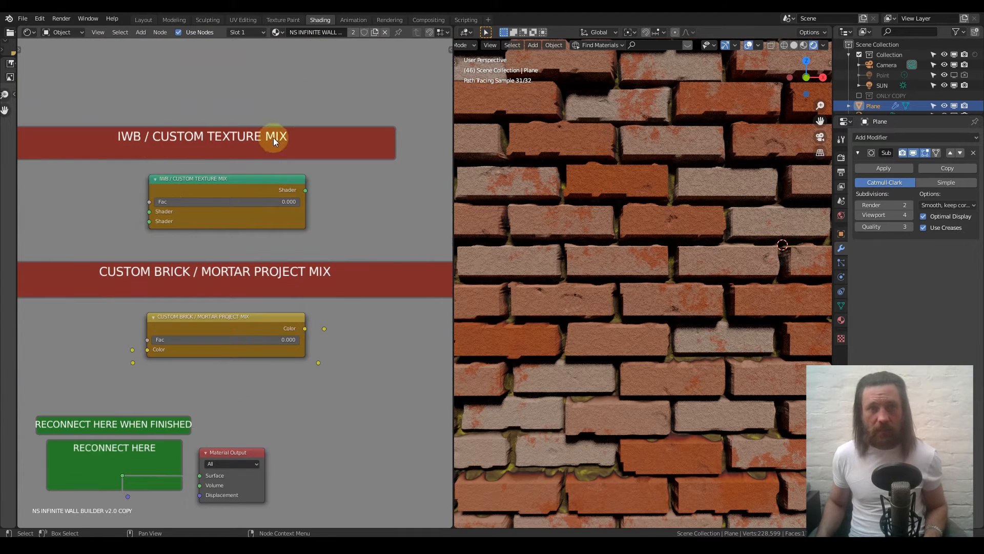
pyautogui.moveTo(95, 231); pyautogui.dragTo(114, 209, button='middle')
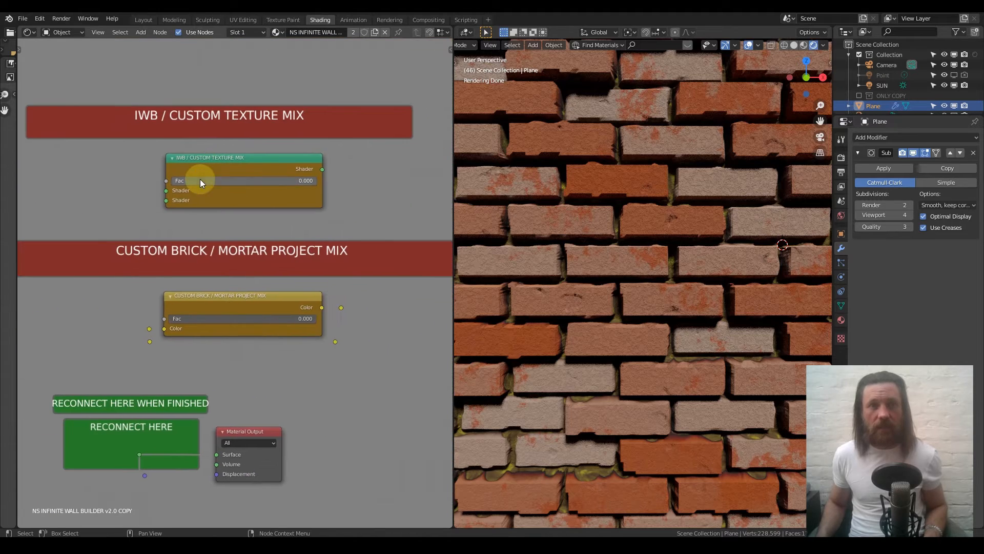
pyautogui.moveTo(174, 181)
pyautogui.mouseDown()
pyautogui.moveTo(317, 181)
pyautogui.moveTo(169, 182)
pyautogui.mouseUp()
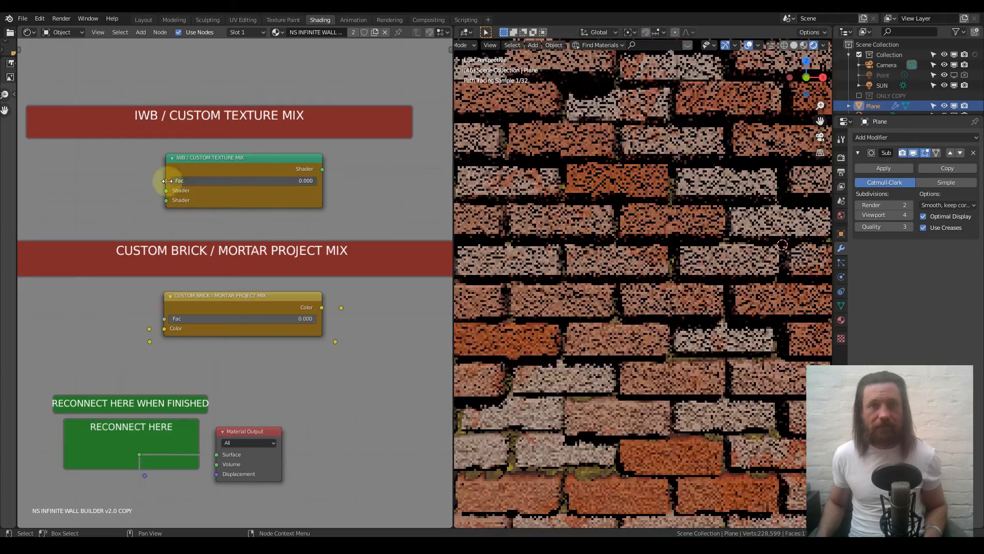
# Try a Fac of 1.000 in both the IWB / Custom Texture Mix and the Custom Brick / Mortar Project Mix nodes.
pyautogui.scroll(-3, 147, 243)
pyautogui.moveTo(136, 255); pyautogui.dragTo(157, 197, button='middle')
pyautogui.scroll(3, 158, 198)
pyautogui.moveTo(207, 146); pyautogui.dragTo(190, 124, button='middle')
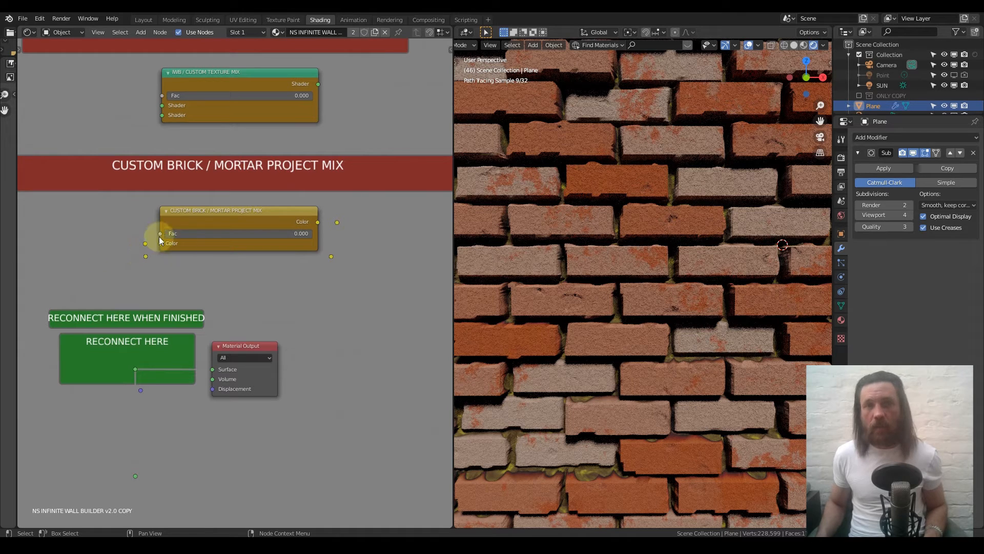
pyautogui.moveTo(63, 235); pyautogui.dragTo(91, 232, button='middle')
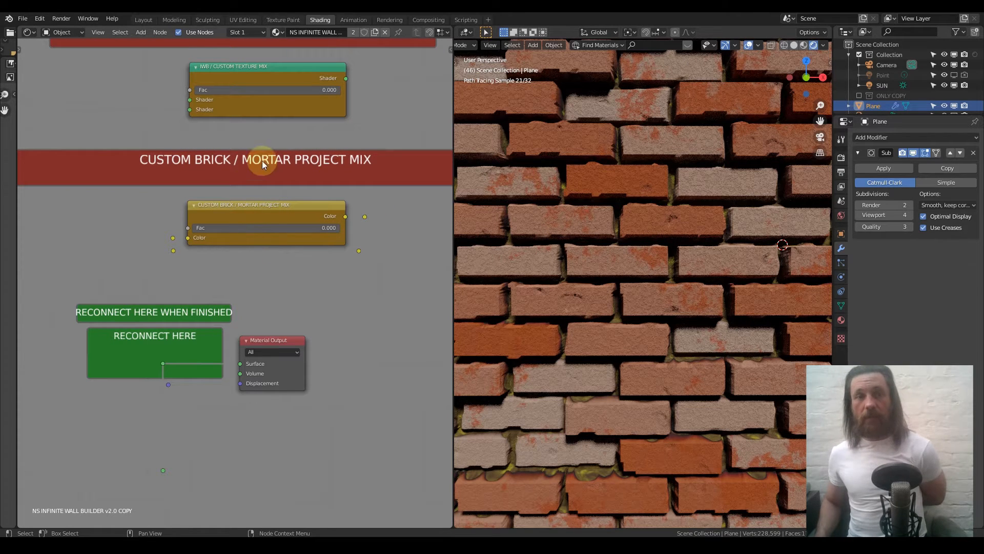
pyautogui.moveTo(210, 87); pyautogui.dragTo(325, 106)
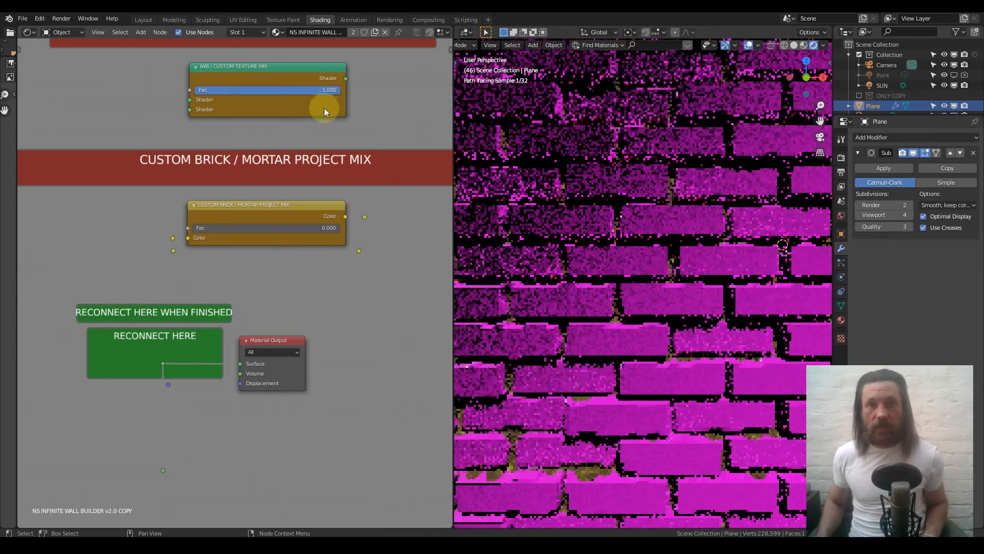
pyautogui.moveTo(208, 226); pyautogui.dragTo(338, 228)
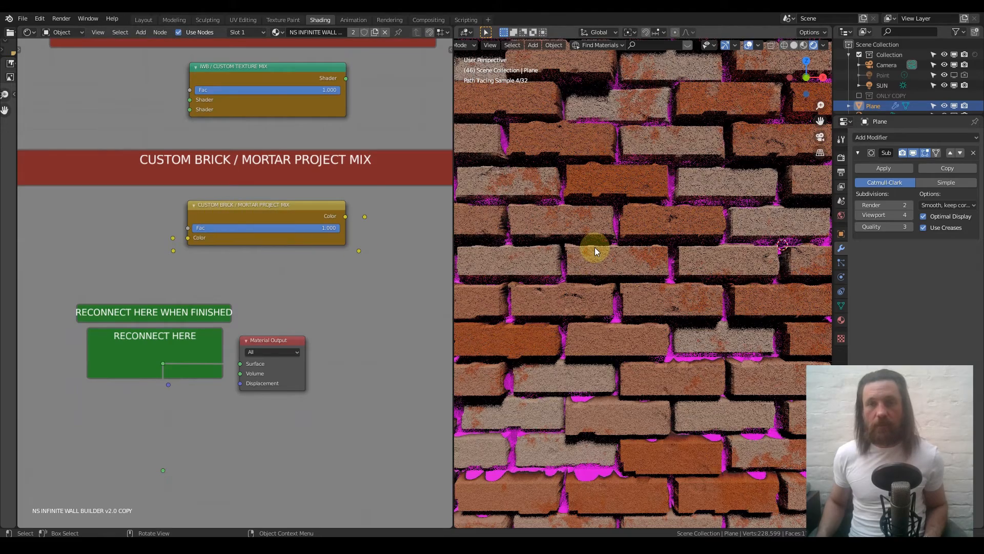
# View the whole wall and return the Fac of the custom texture mix and the brick / mortar project mix to 0.000.
pyautogui.scroll(-5, 594, 247)
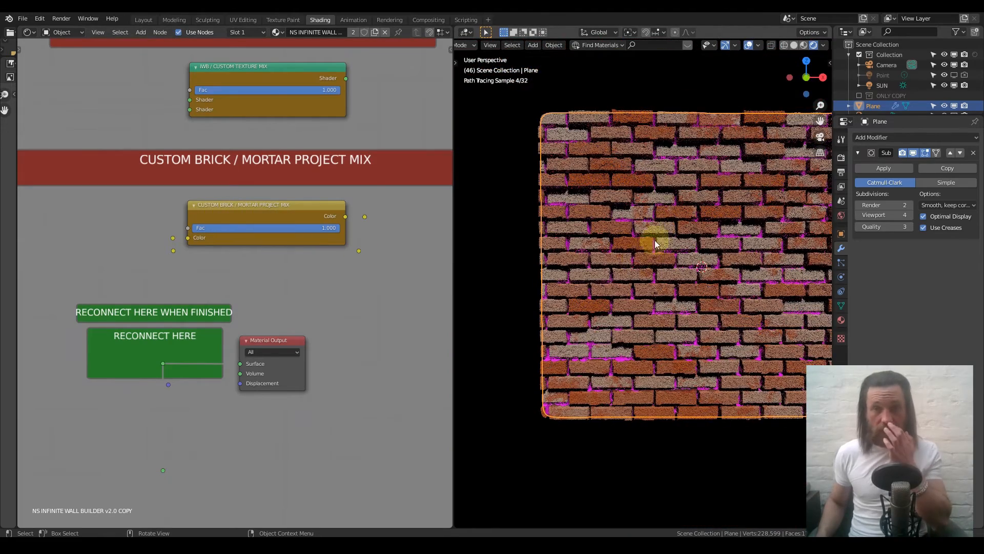
pyautogui.scroll(-2, 270, 216)
pyautogui.moveTo(259, 246); pyautogui.dragTo(244, 279, button='middle')
pyautogui.moveTo(335, 294); pyautogui.dragTo(220, 294, button='middle')
pyautogui.scroll(2, 247, 280)
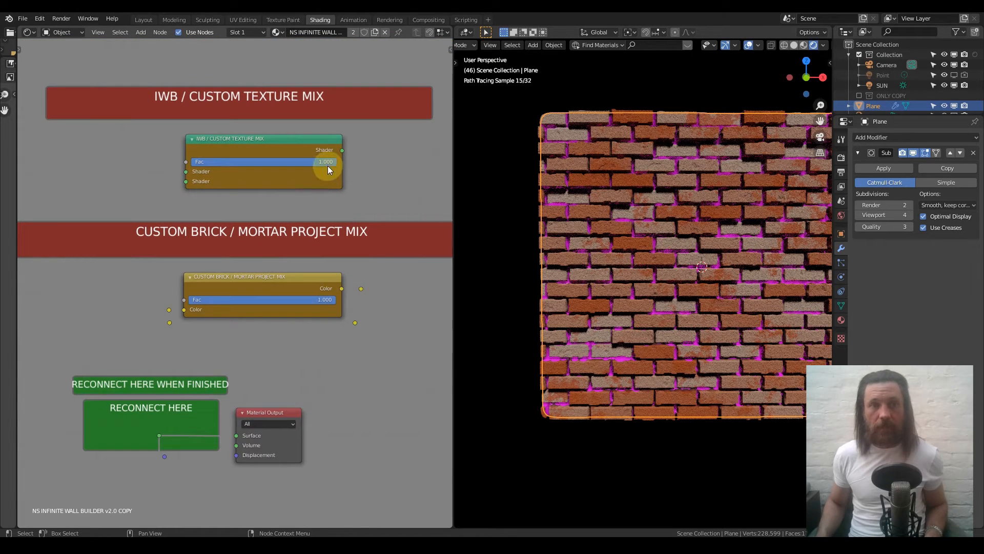
pyautogui.moveTo(331, 161); pyautogui.dragTo(202, 168)
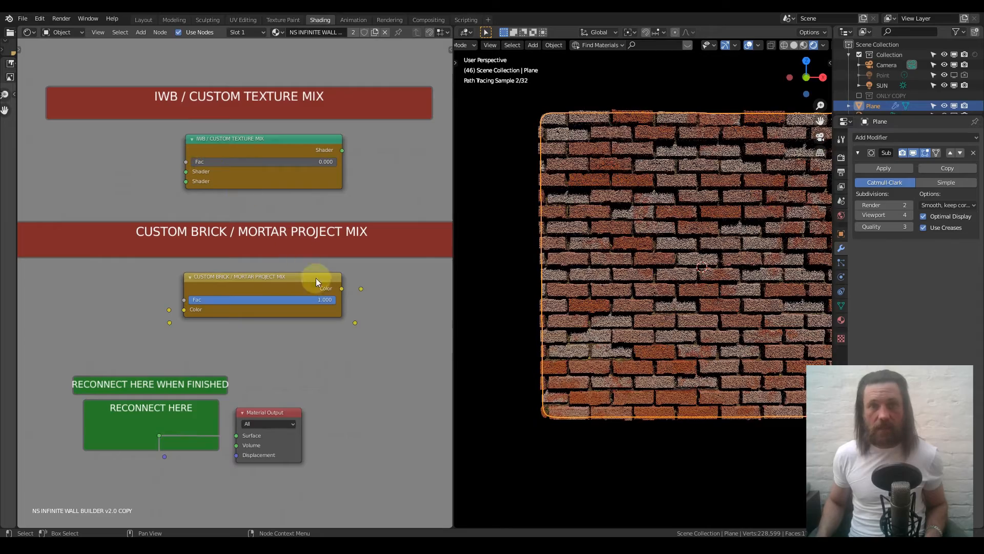
pyautogui.moveTo(330, 303); pyautogui.dragTo(200, 304)
pyautogui.scroll(-4, 238, 357)
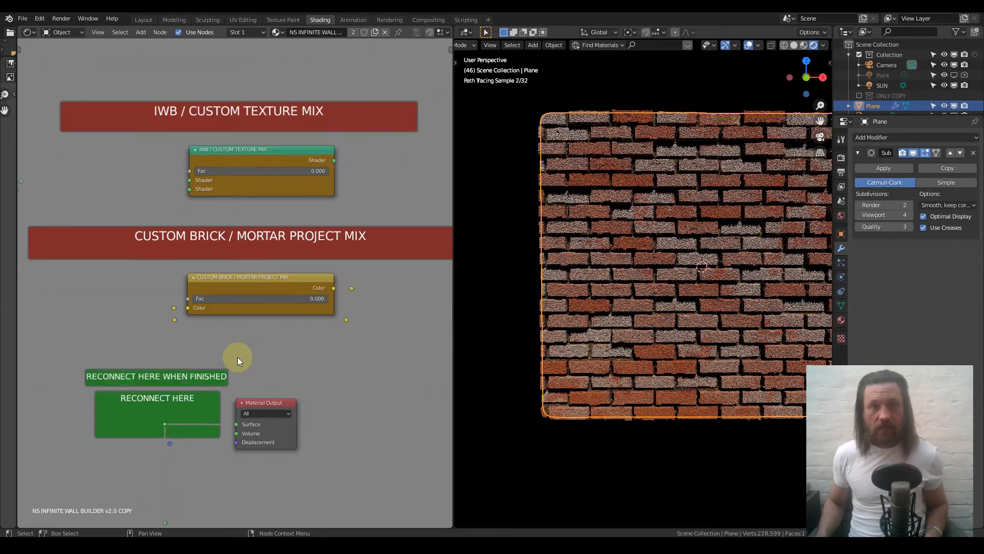
# Preview the Uneven Brick Edges Mask node's black-and-white output on the wall to inspect the mask.
pyautogui.scroll(-2, 225, 346)
pyautogui.moveTo(204, 323); pyautogui.dragTo(369, 268, button='middle')
pyautogui.moveTo(138, 125); pyautogui.dragTo(258, 193, button='middle')
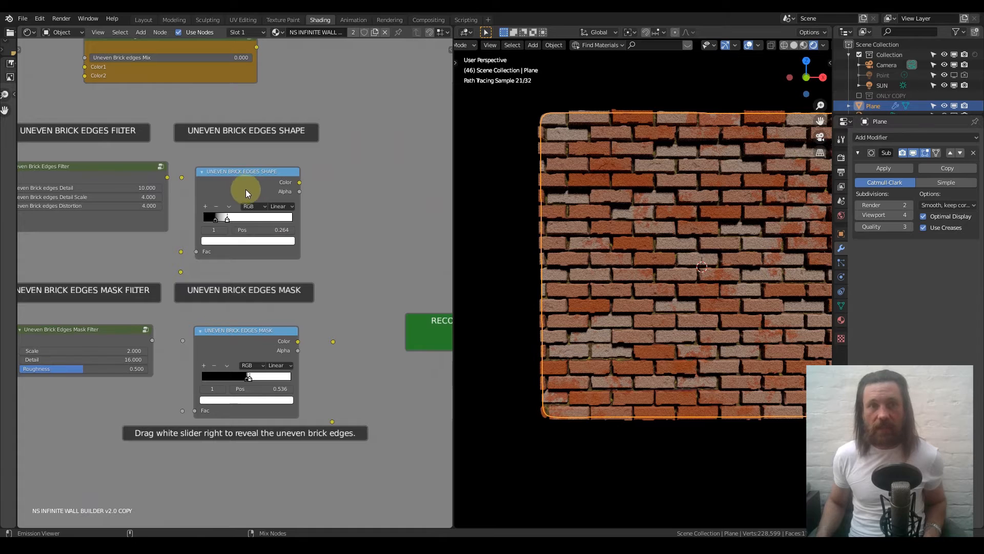
pyautogui.keyDown('ctrl'); pyautogui.moveTo(249, 313); pyautogui.dragTo(268, 312, button='middle'); pyautogui.keyUp('ctrl')
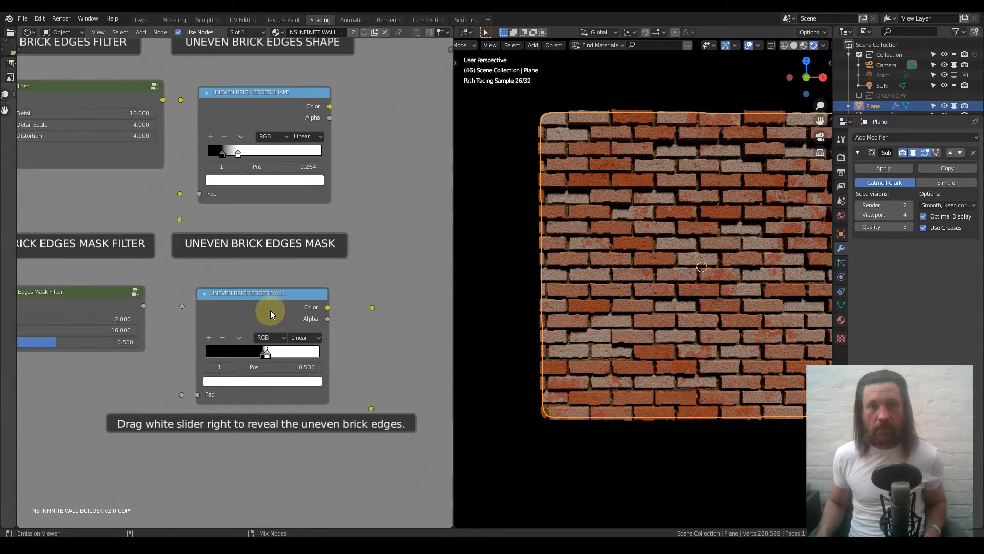
pyautogui.keyDown('ctrl'); pyautogui.keyDown('shift'); pyautogui.click(278, 313); pyautogui.keyUp('shift'); pyautogui.keyUp('ctrl')
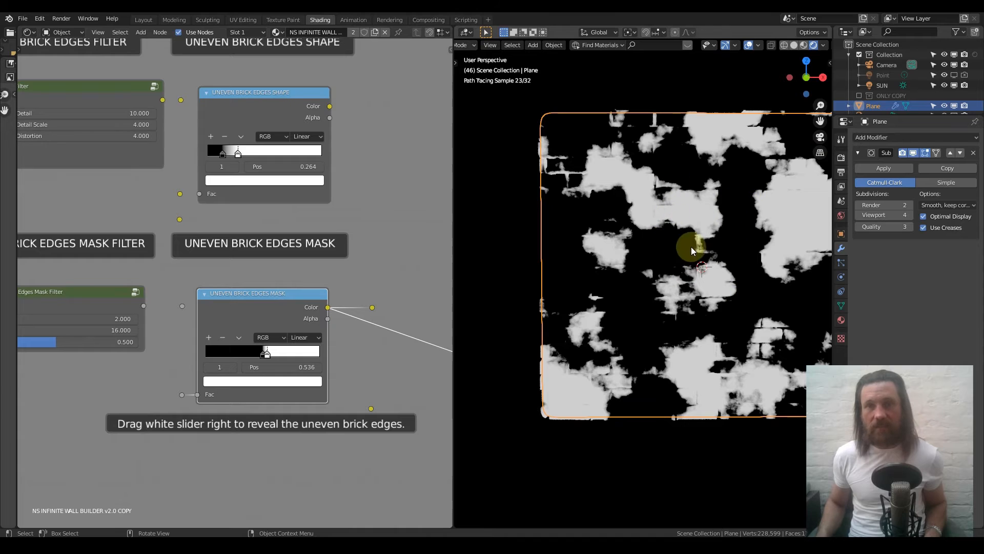
pyautogui.scroll(-2, 246, 262)
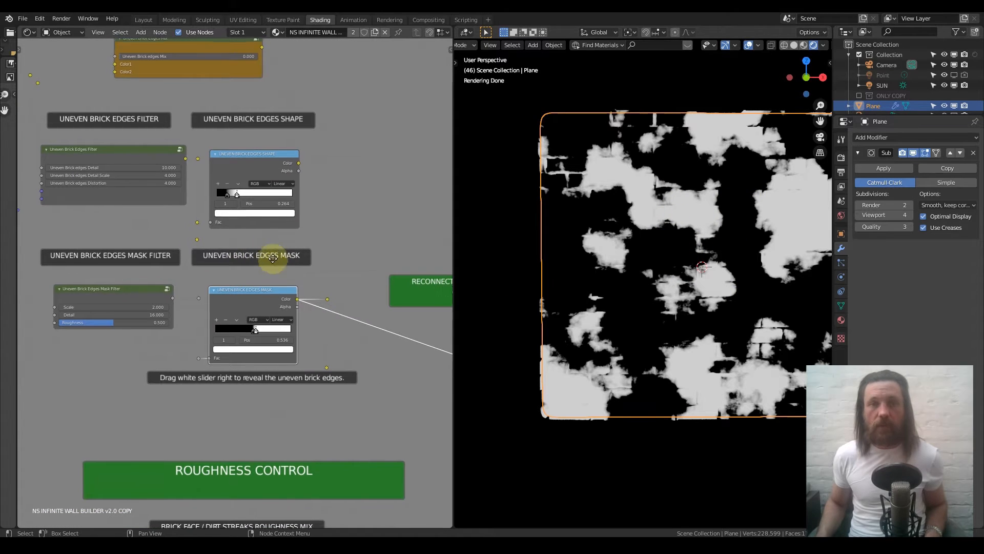
pyautogui.keyDown('shift'); pyautogui.scroll(-2, 270, 260); pyautogui.keyUp('shift')
pyautogui.moveTo(261, 256); pyautogui.dragTo(257, 237, button='middle')
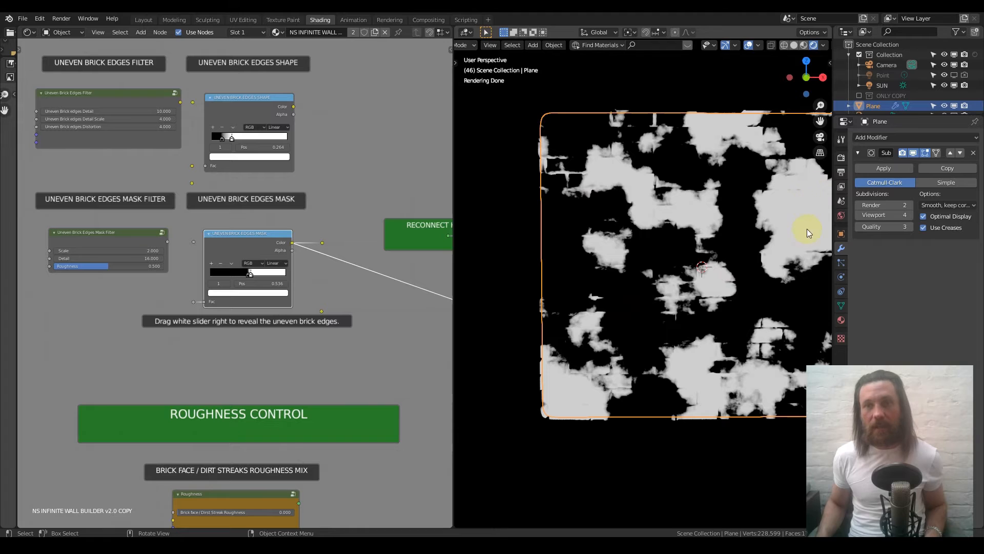
pyautogui.moveTo(340, 259); pyautogui.dragTo(330, 264, button='middle')
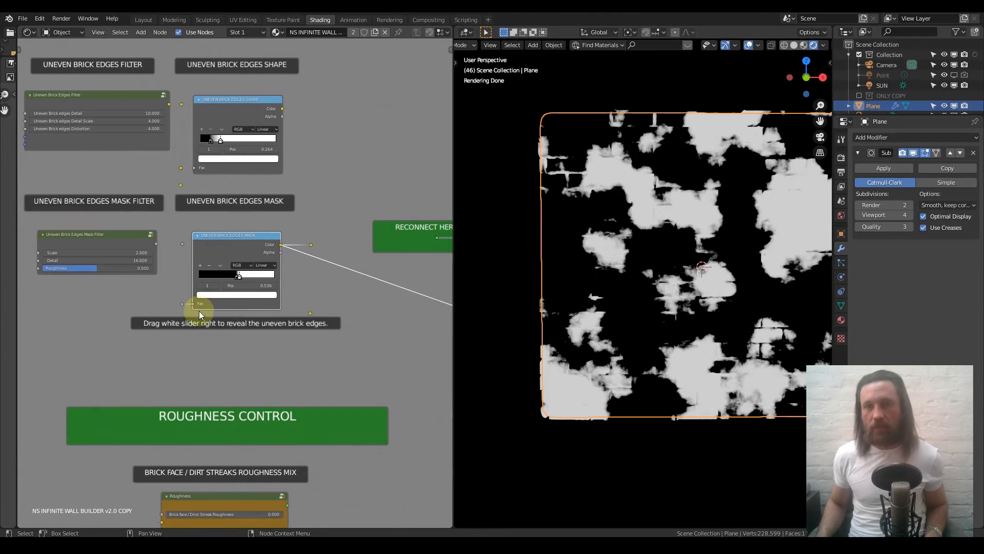
pyautogui.moveTo(228, 311); pyautogui.dragTo(198, 297, button='middle')
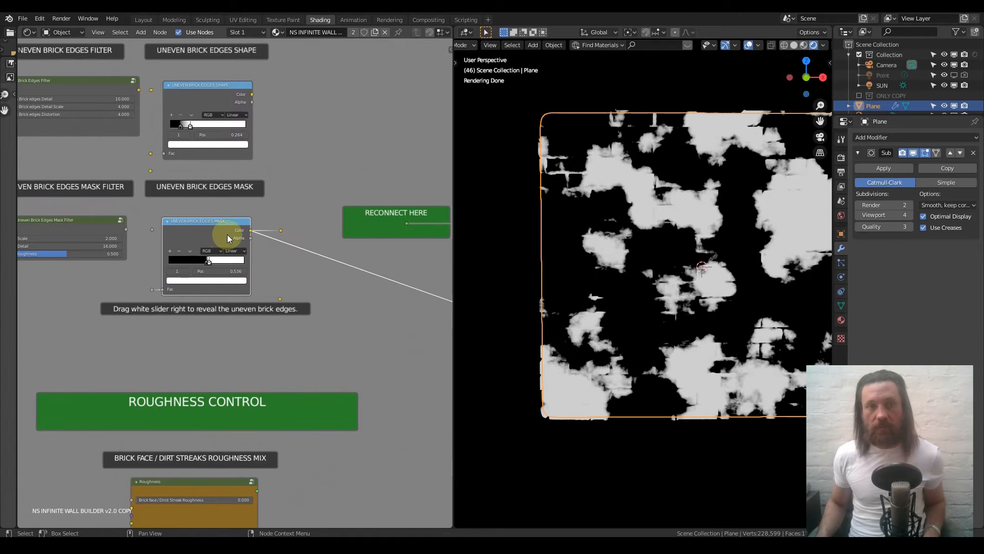
# Restore the full brick material through the Reconnect Here point beside the mask, then link the final Reconnect Here point to the Material Output's Surface.
pyautogui.scroll(-2, 361, 264)
pyautogui.moveTo(361, 263); pyautogui.dragTo(266, 276, button='middle')
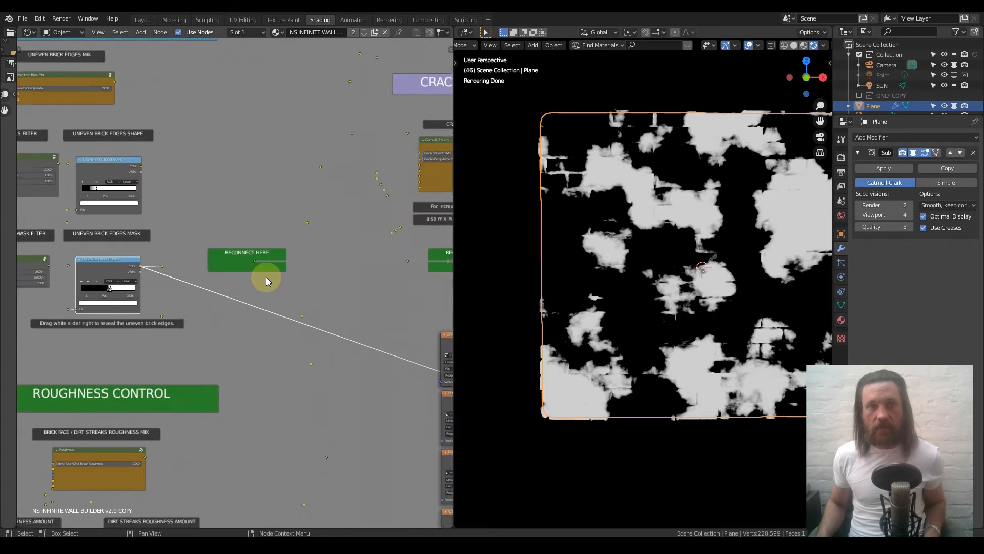
pyautogui.scroll(4, 266, 277)
pyautogui.keyDown('ctrl'); pyautogui.keyDown('shift'); pyautogui.click(279, 236); pyautogui.keyUp('shift'); pyautogui.keyUp('ctrl')
pyautogui.scroll(-3, 246, 285)
pyautogui.moveTo(319, 293); pyautogui.dragTo(224, 234, button='middle')
pyautogui.scroll(5, 248, 295)
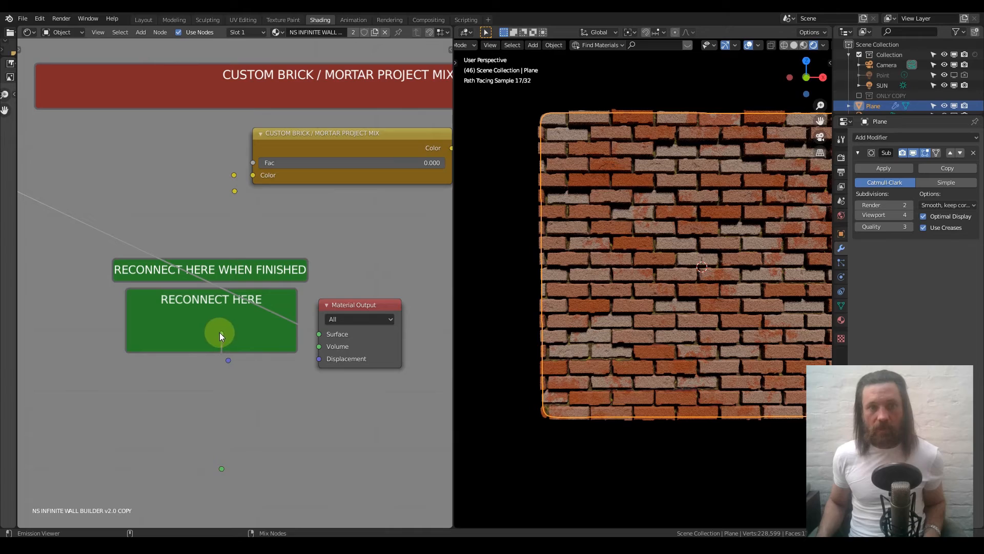
pyautogui.moveTo(222, 332); pyautogui.dragTo(319, 333)
pyautogui.scroll(-2, 264, 269)
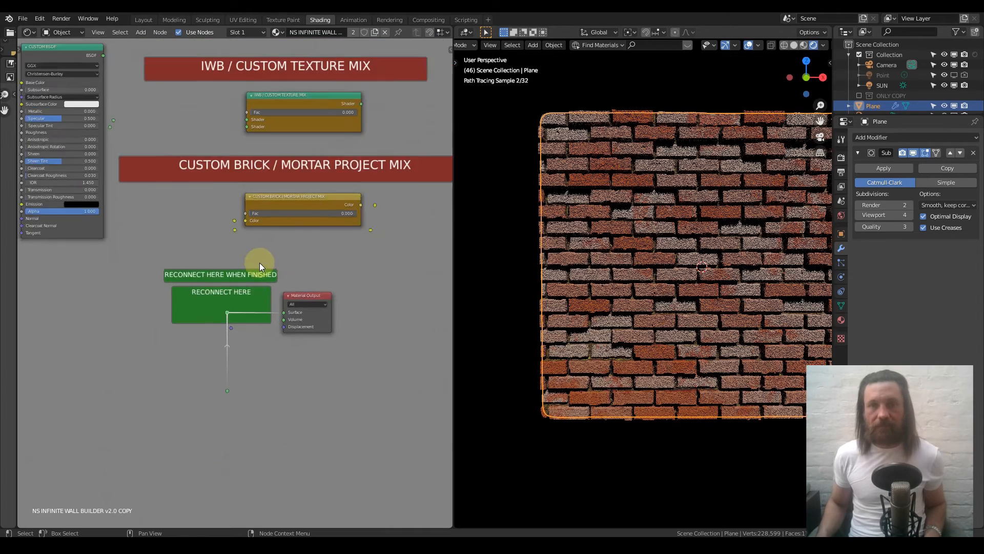
# View the complete node layout of the wall material and bring the whole brick wall plane into view.
pyautogui.scroll(-7, 260, 265)
pyautogui.moveTo(263, 263); pyautogui.dragTo(351, 319, button='middle')
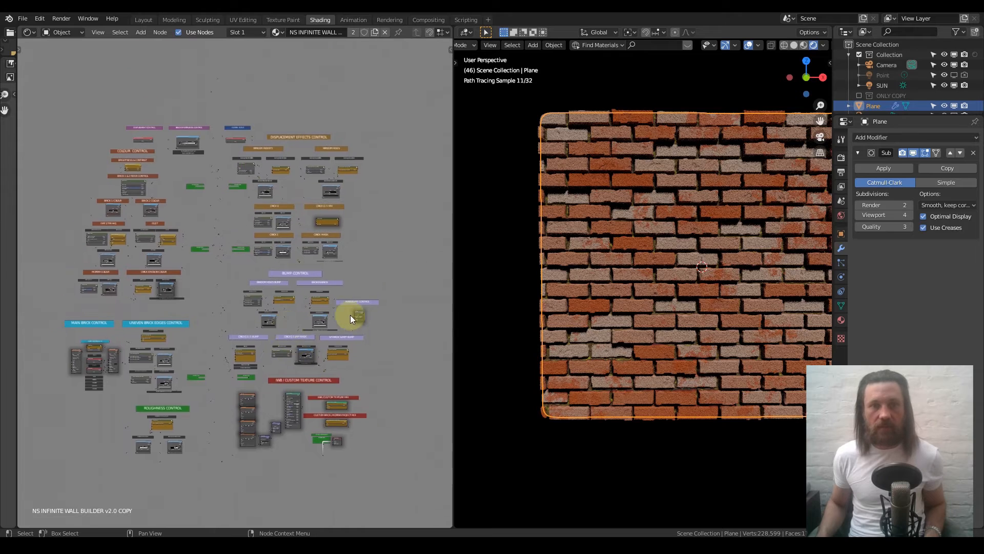
pyautogui.scroll(4, 236, 272)
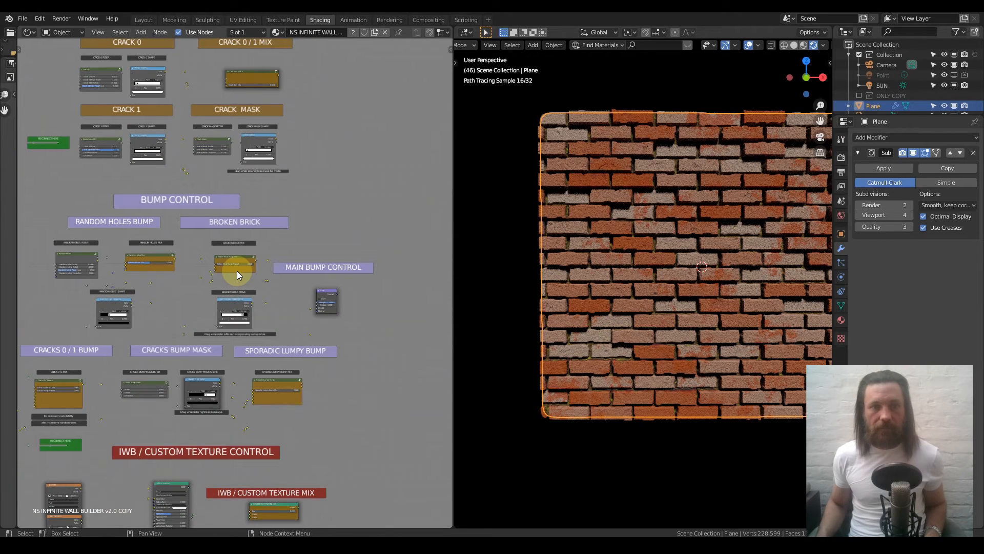
pyautogui.scroll(-8, 237, 270)
pyautogui.moveTo(189, 234); pyautogui.dragTo(235, 244, button='middle')
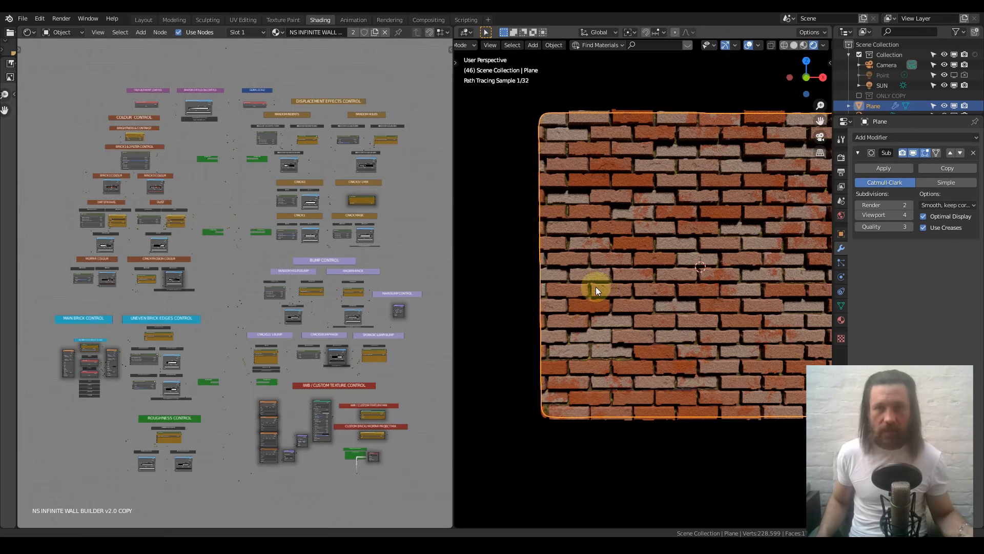
pyautogui.keyDown('shift'); pyautogui.moveTo(596, 287); pyautogui.dragTo(550, 294, button='middle'); pyautogui.keyUp('shift')
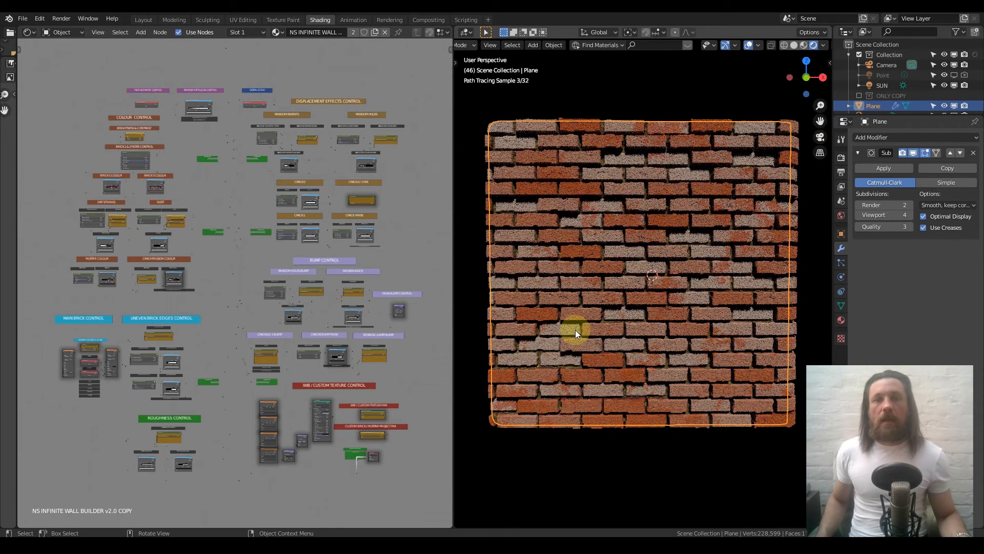